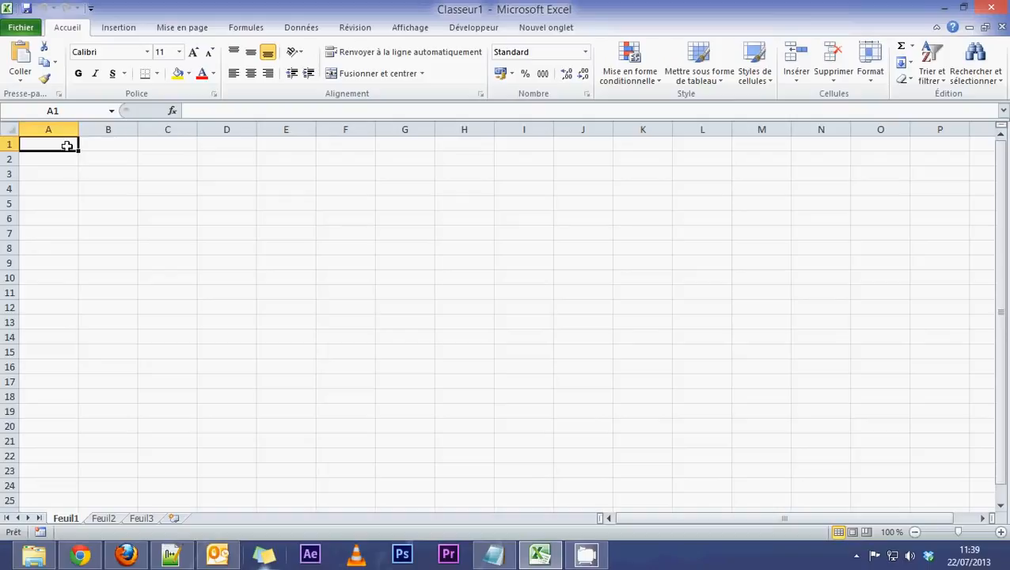
click(63, 162)
click(64, 145)
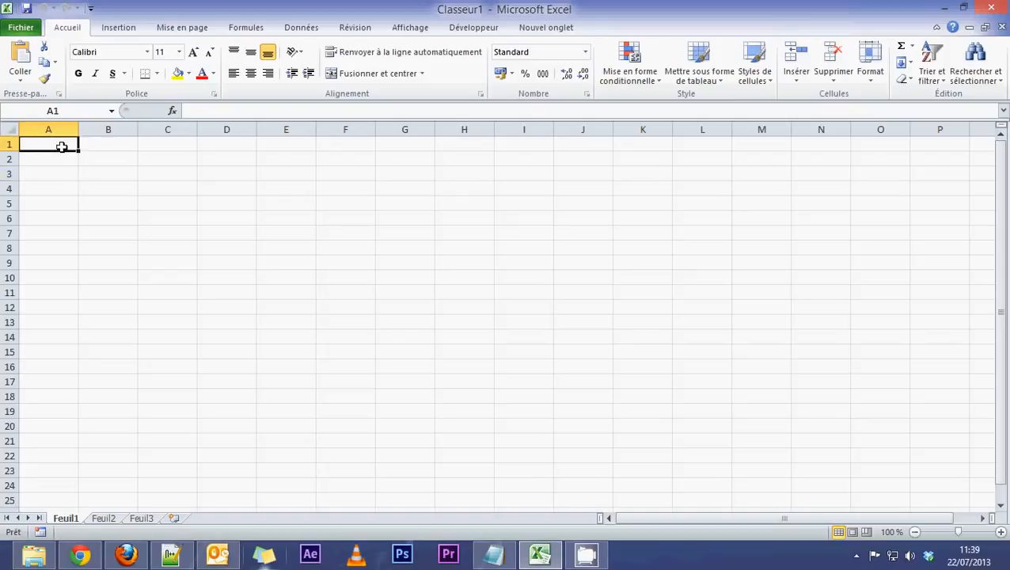
click(108, 143)
click(48, 144)
click(98, 143)
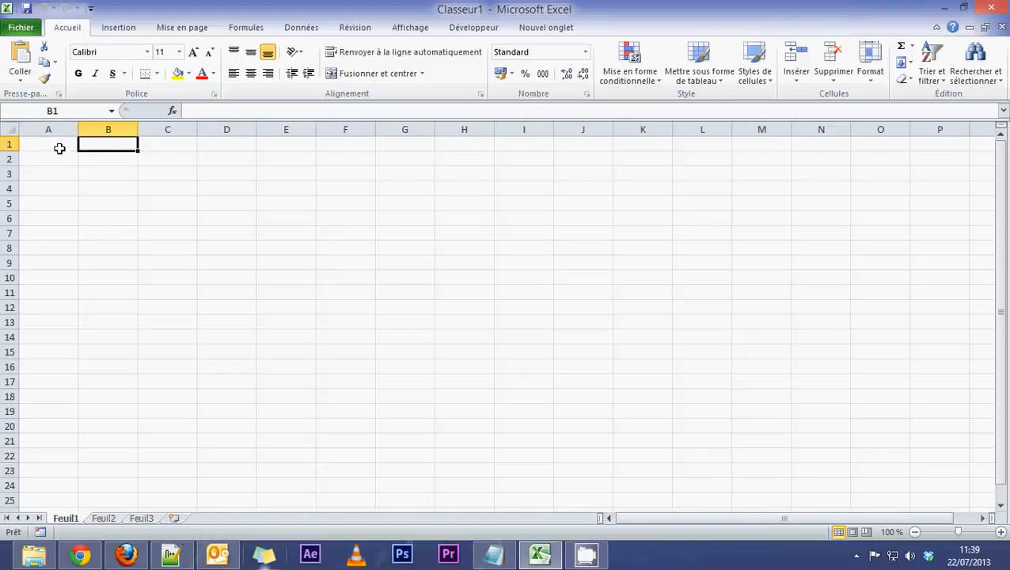
click(54, 146)
click(104, 146)
click(48, 146)
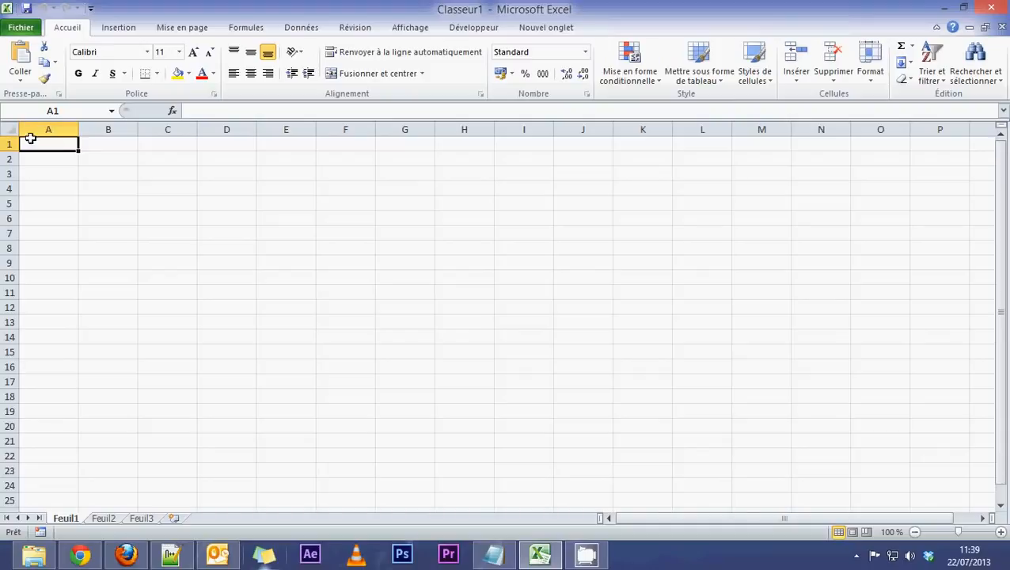
Step: Examine how column letters and row numbers make up the reference of cell A1 in the Name Box
drag(48, 129, 701, 129)
drag(6, 144, 8, 368)
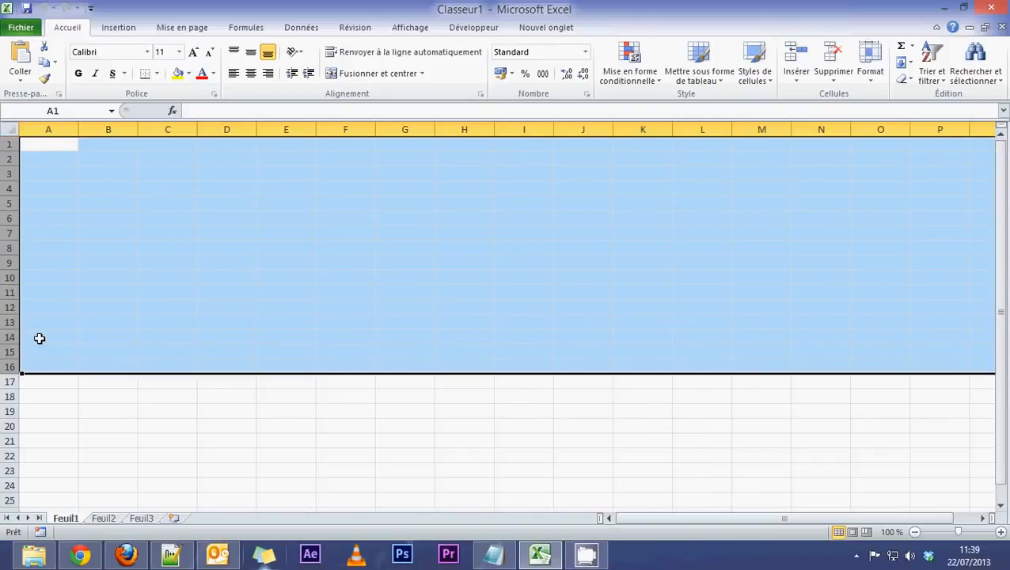
click(44, 130)
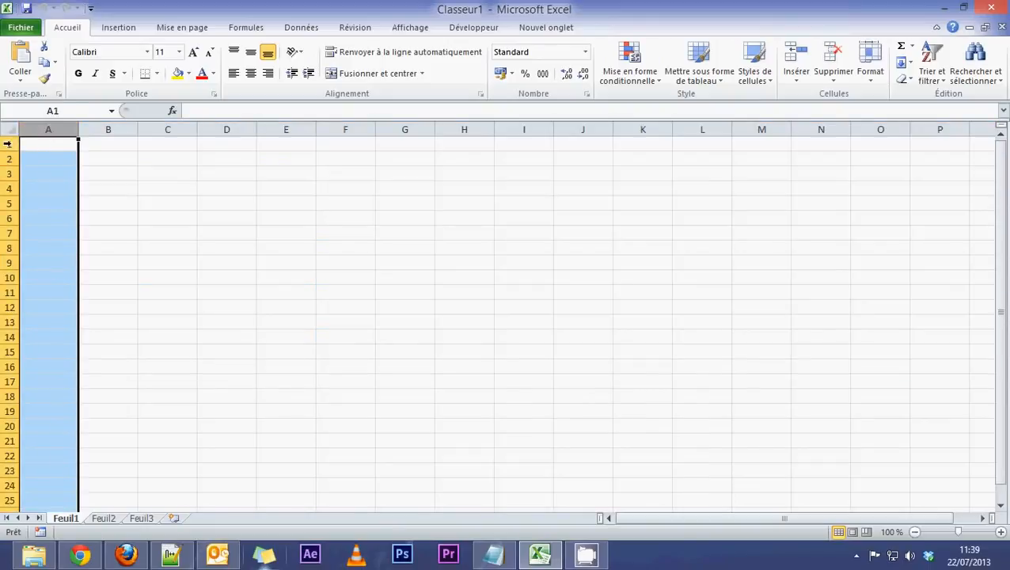
click(10, 144)
click(47, 143)
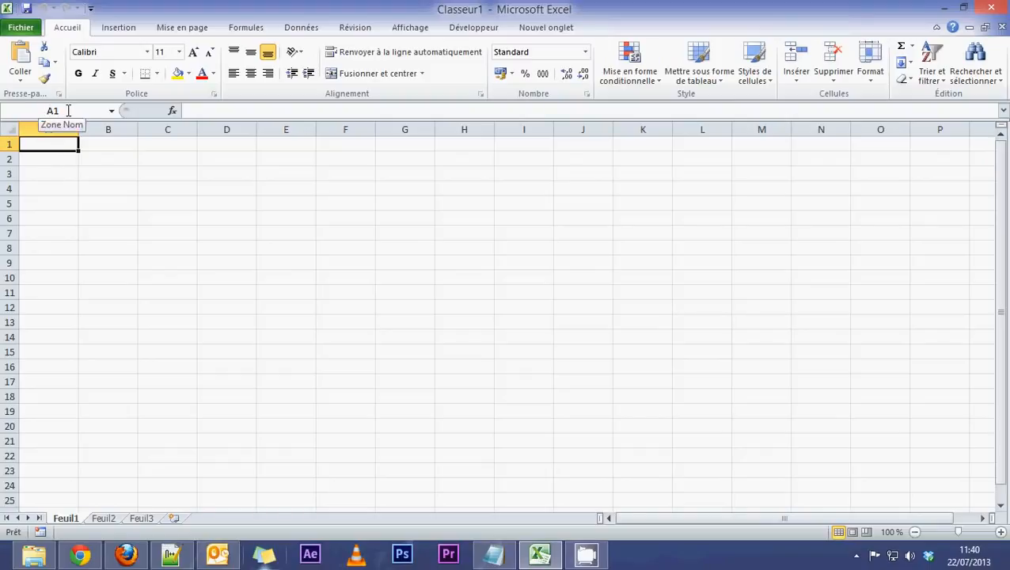
click(54, 110)
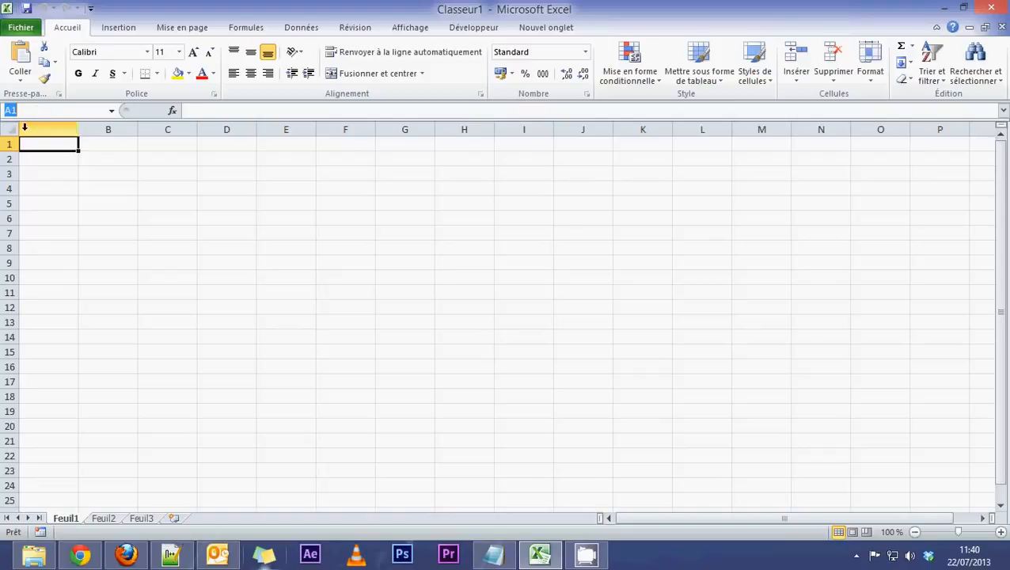
click(55, 173)
Step: Enter "a" in cell A1 and fill it down through A20
click(50, 147)
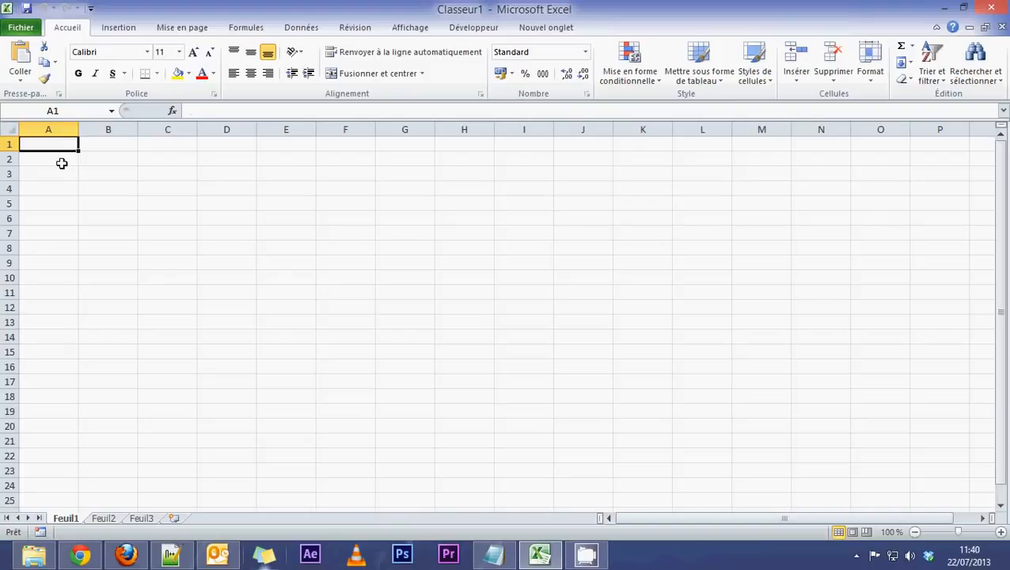
text(a)
click(62, 164)
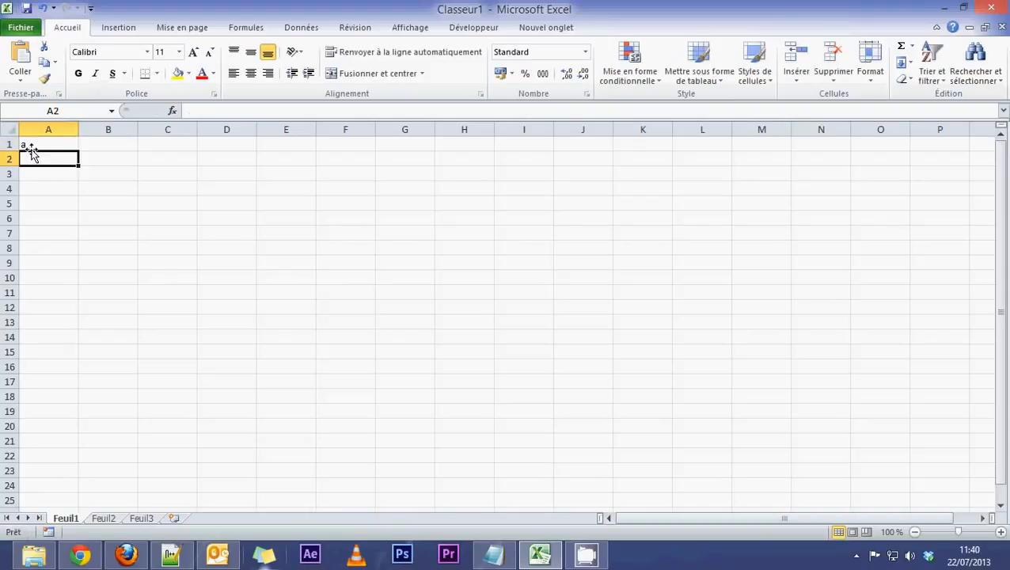
click(53, 143)
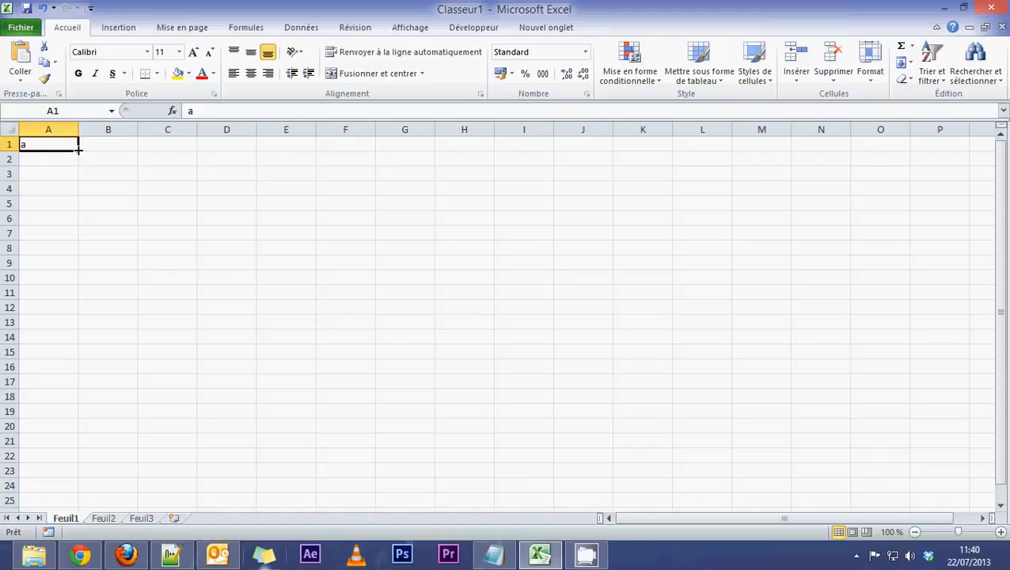
drag(79, 149, 77, 430)
drag(59, 146, 54, 428)
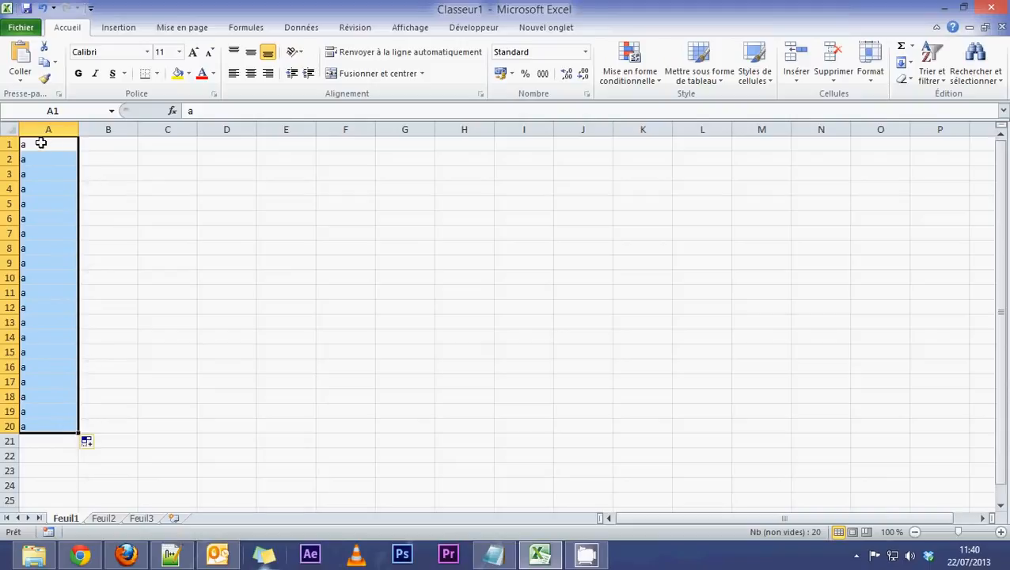
Step: Enter 1 in cell B1 and auto-fill it down to B20, alongside the data in column A
click(40, 144)
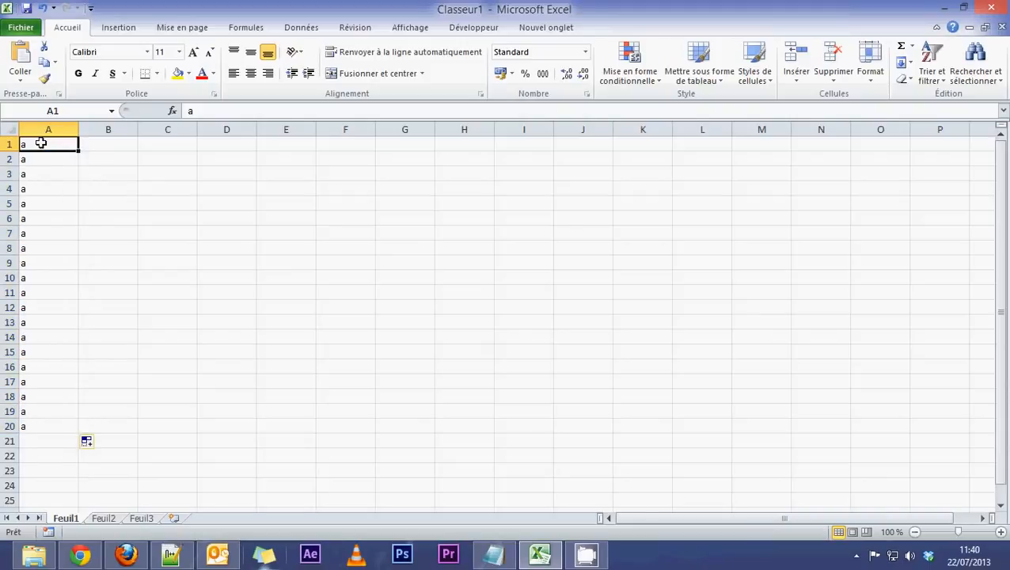
click(95, 147)
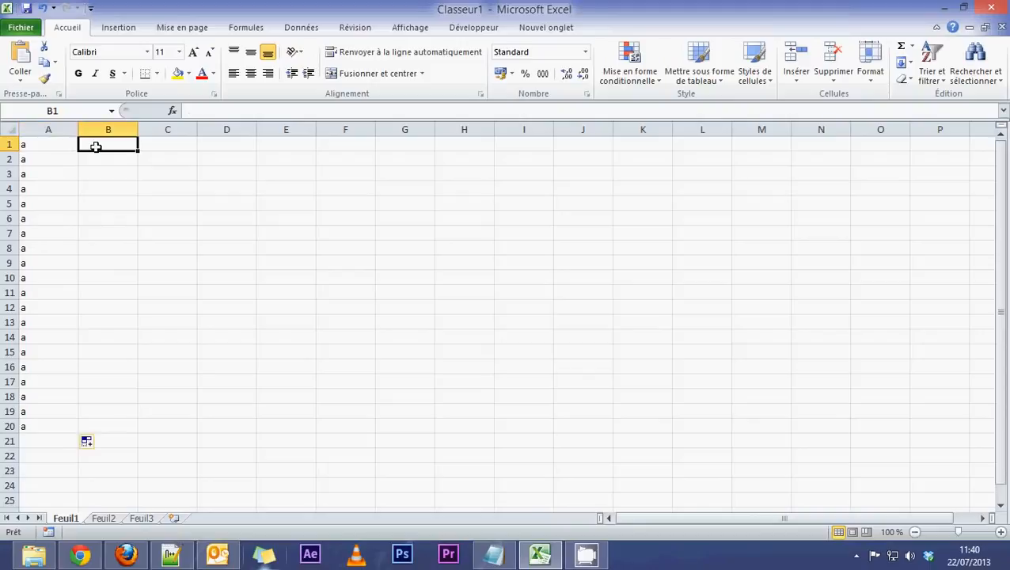
text(1)
key(Return)
click(95, 147)
click(68, 143)
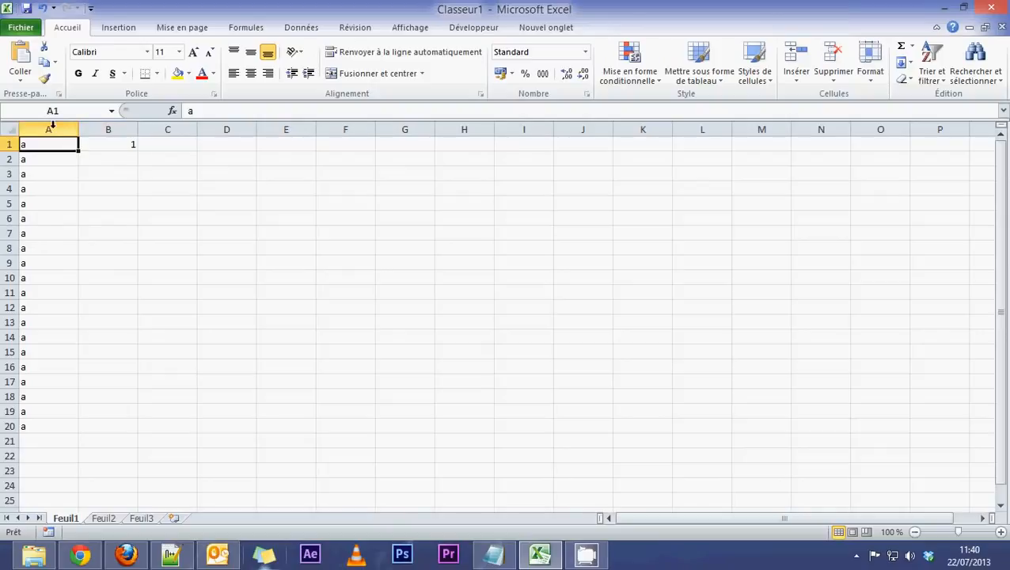
click(107, 145)
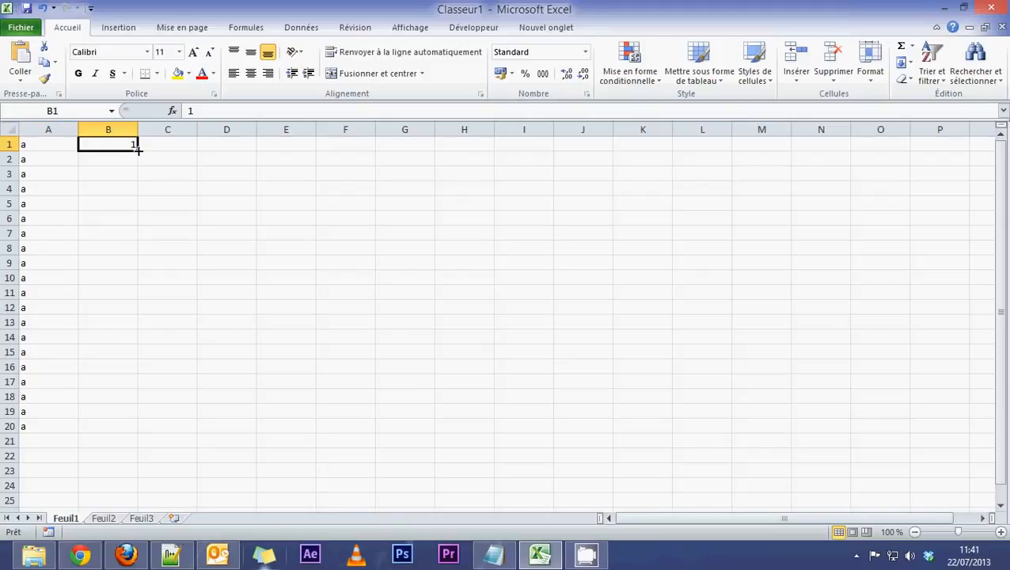
double_click(138, 149)
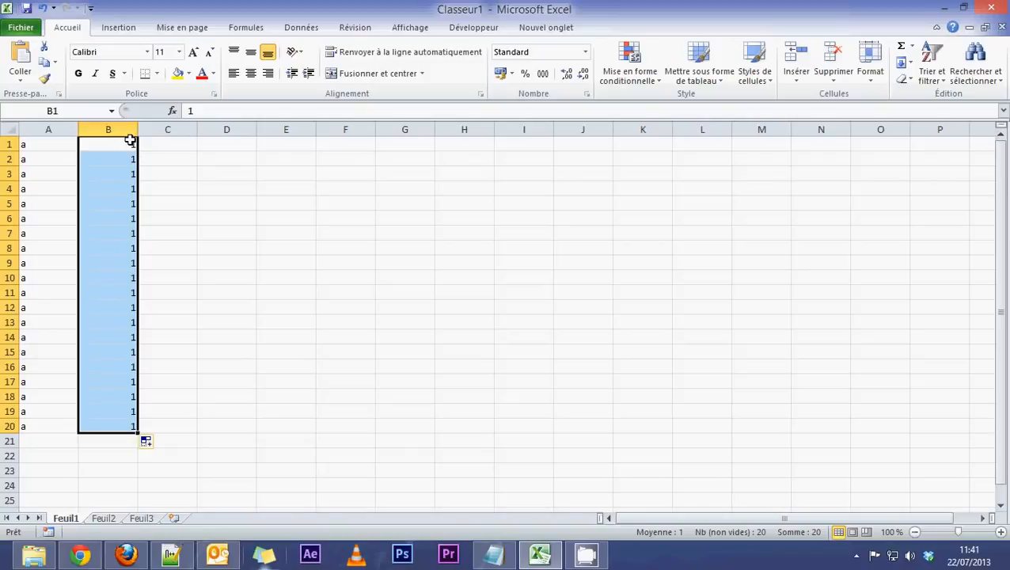
drag(129, 143, 119, 432)
drag(52, 424, 48, 139)
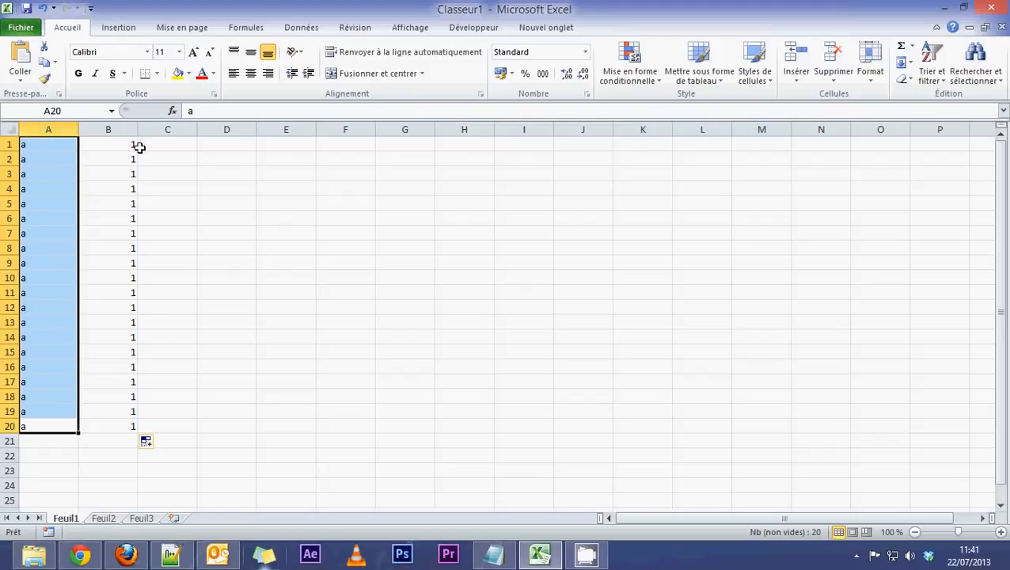
click(128, 145)
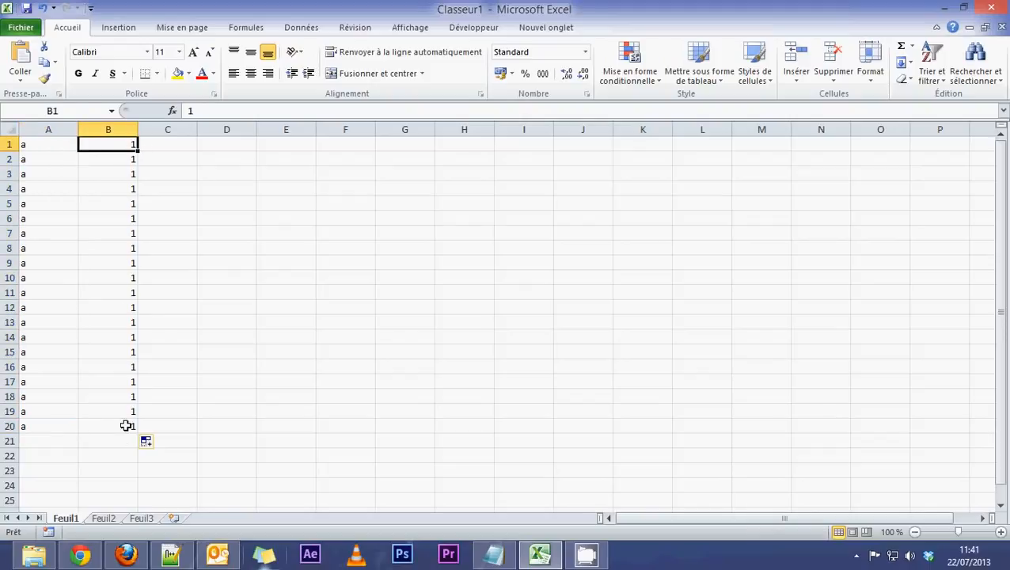
Step: Enter "a1" in cell C1 and auto-fill the incrementing series down to C20
click(153, 141)
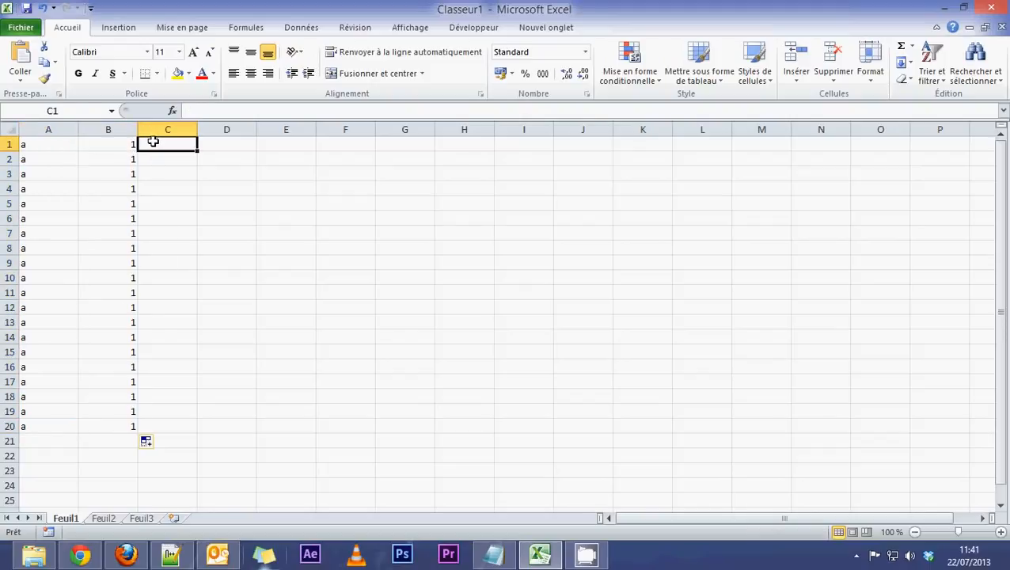
text(a1)
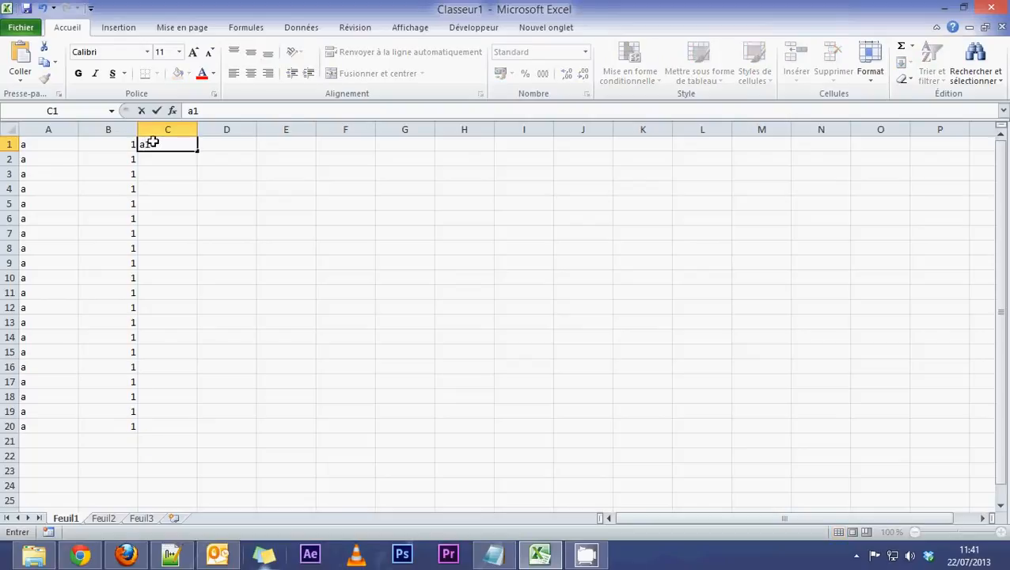
key(Return)
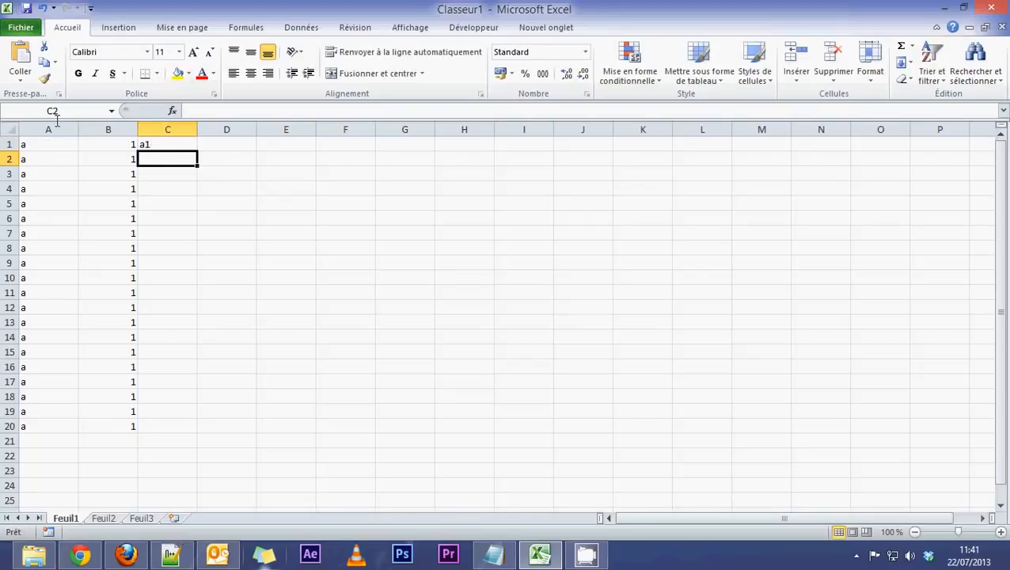
click(33, 147)
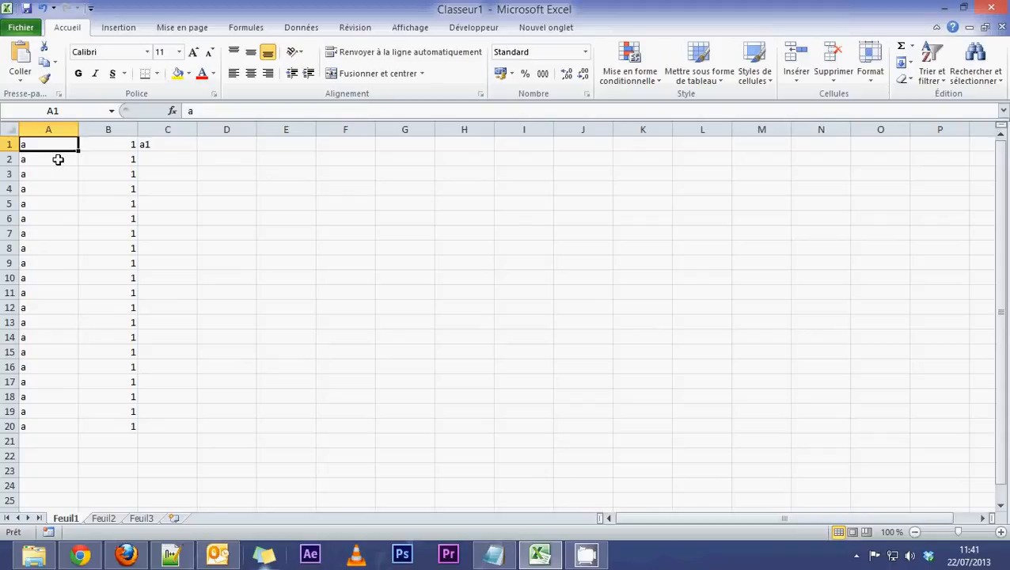
click(176, 142)
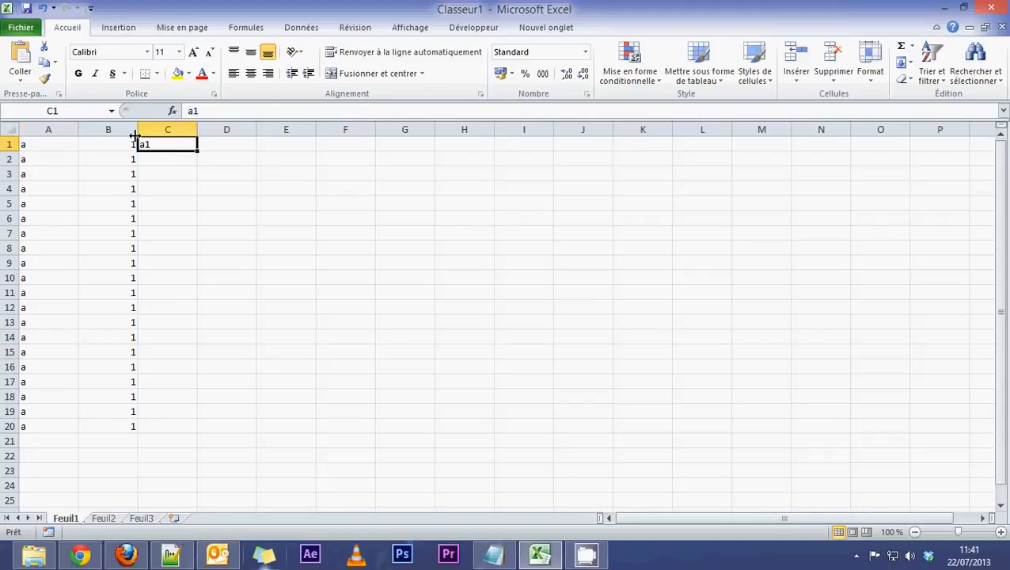
double_click(198, 148)
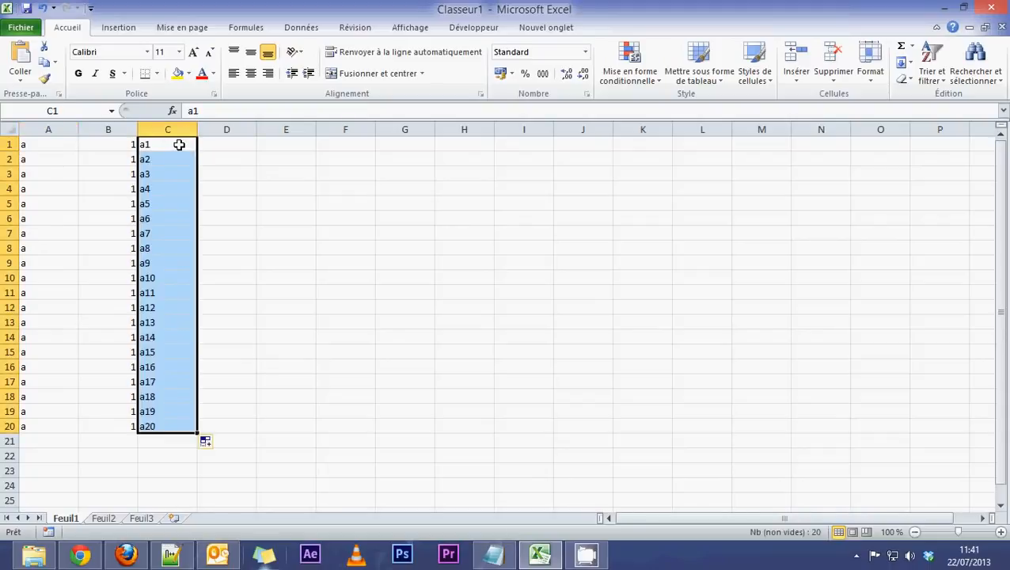
click(179, 145)
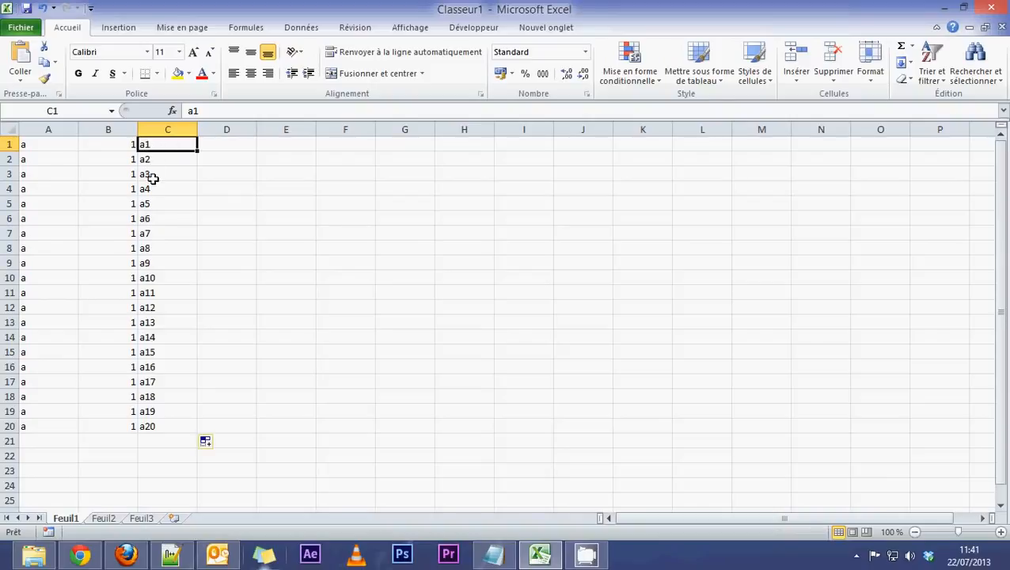
Step: Examine the values of the filled series in column C cell by cell, from C1 down to C13
click(152, 157)
click(148, 144)
click(156, 161)
click(157, 174)
click(160, 188)
click(162, 202)
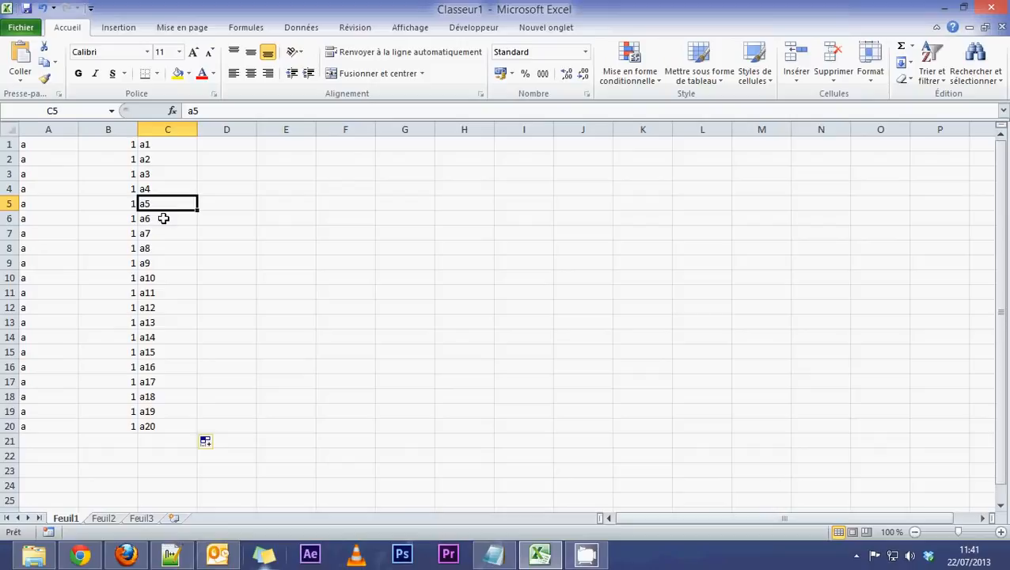
click(163, 219)
click(163, 232)
click(163, 248)
click(164, 262)
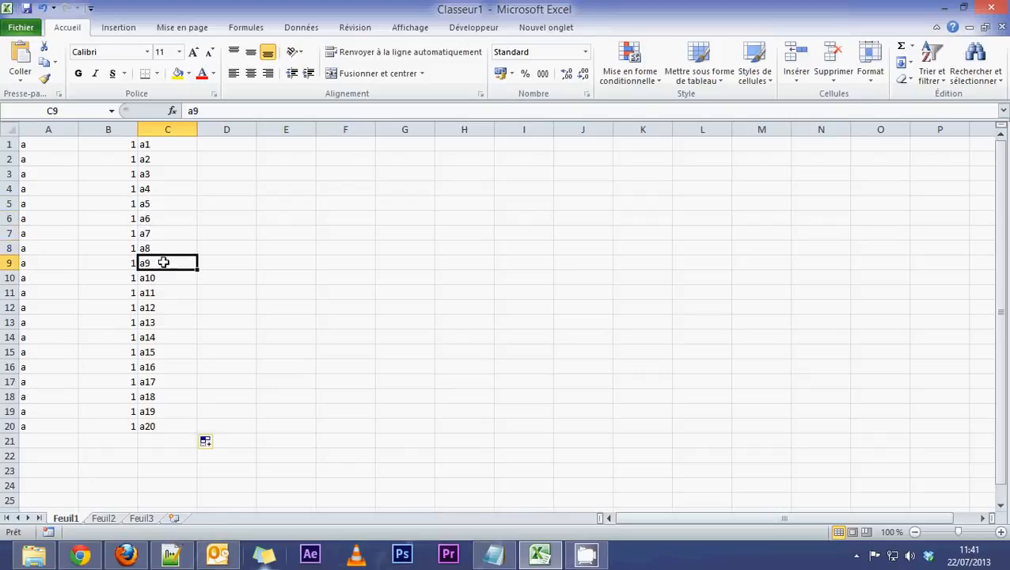
click(162, 277)
click(160, 292)
click(162, 308)
click(162, 320)
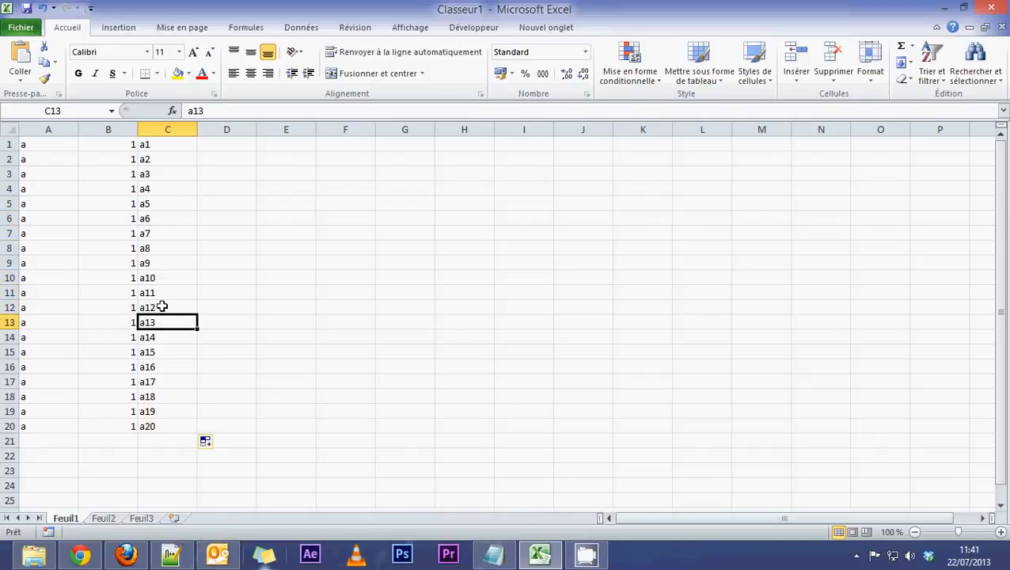
Step: Compare the cells going down the series in column C with the cells going across row 1 up to G1
click(170, 149)
drag(198, 151, 208, 437)
click(162, 149)
click(158, 158)
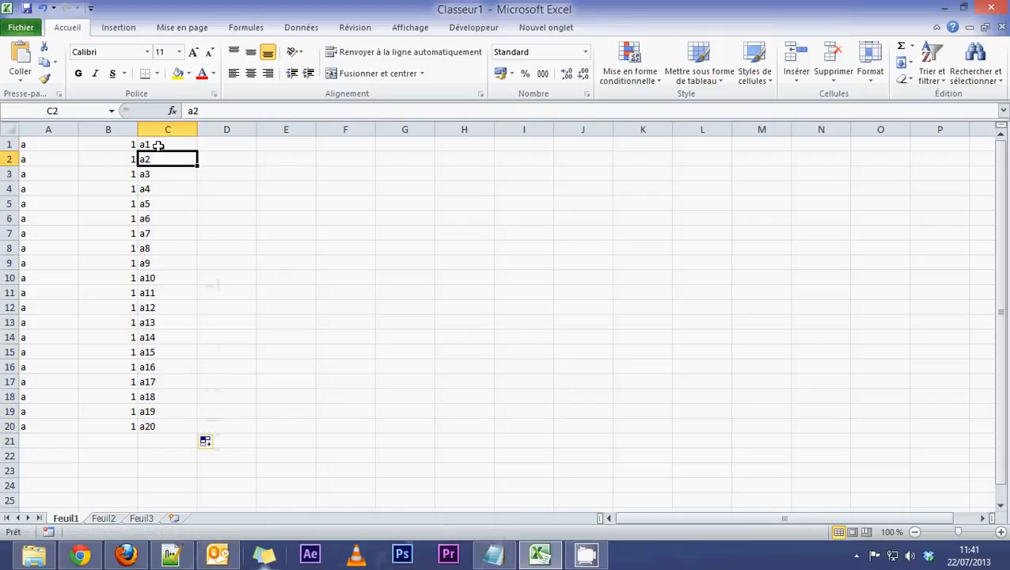
click(159, 145)
click(155, 159)
click(154, 174)
click(154, 188)
click(154, 204)
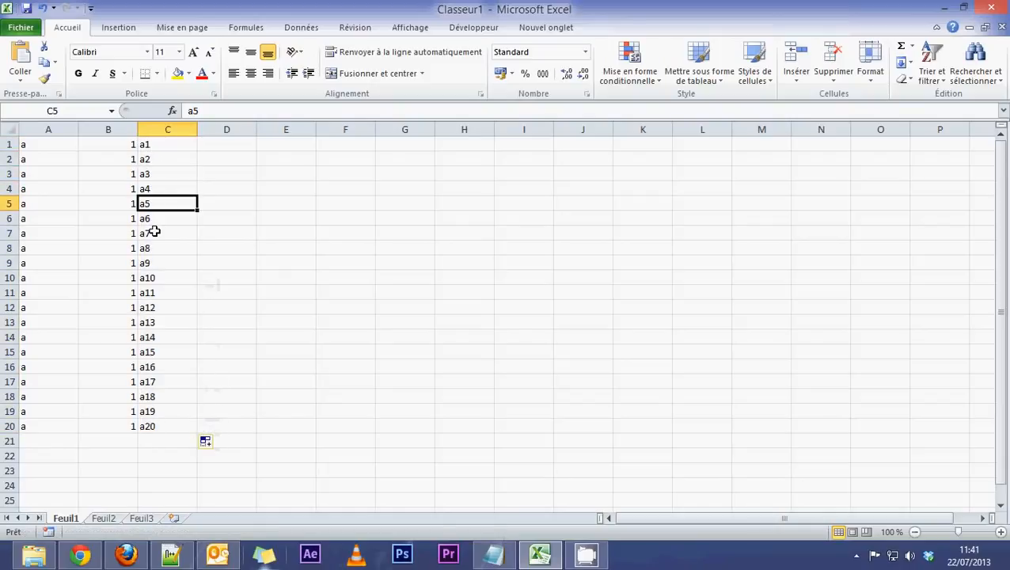
click(158, 142)
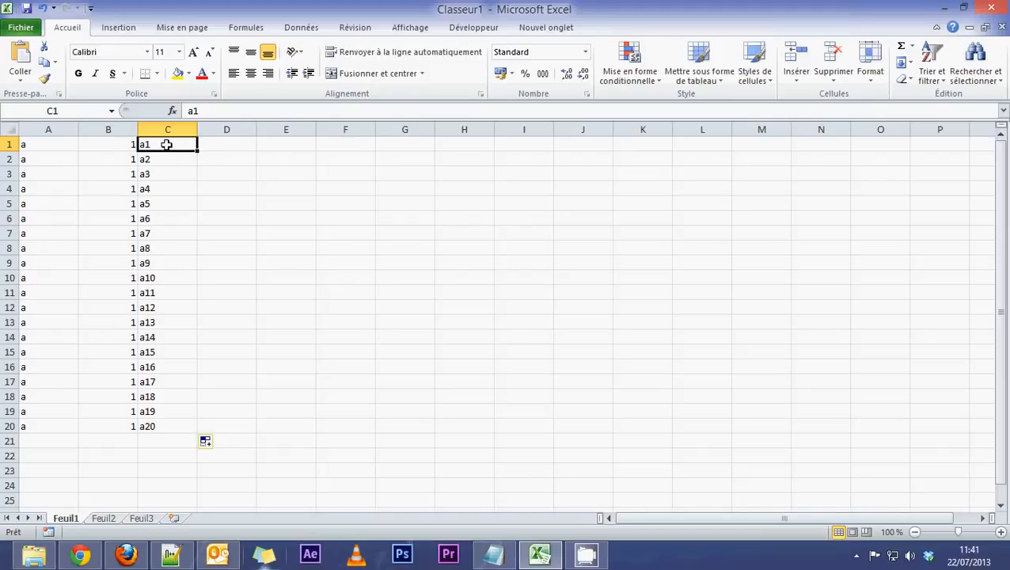
click(237, 142)
click(281, 143)
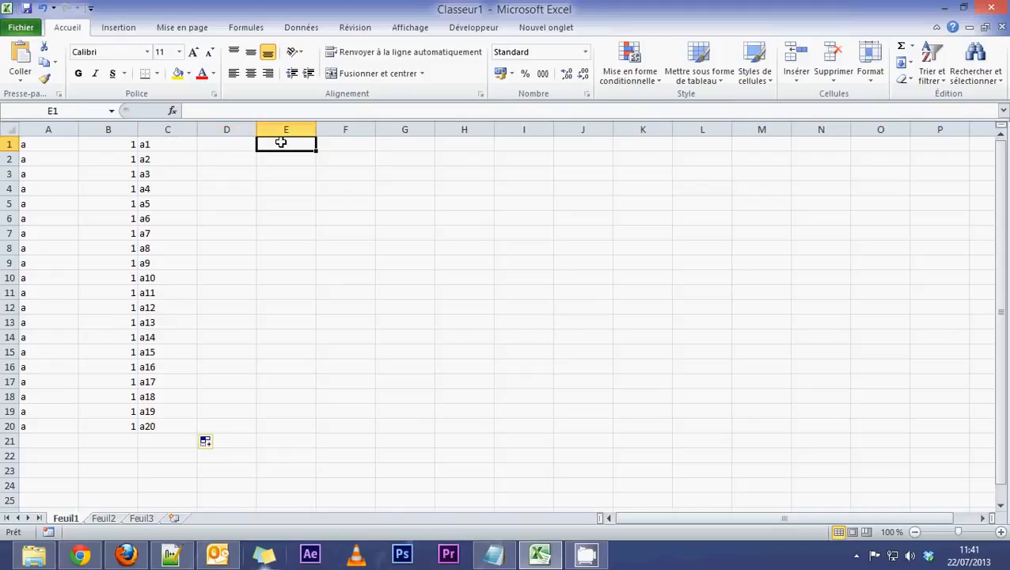
click(357, 142)
click(413, 143)
click(168, 143)
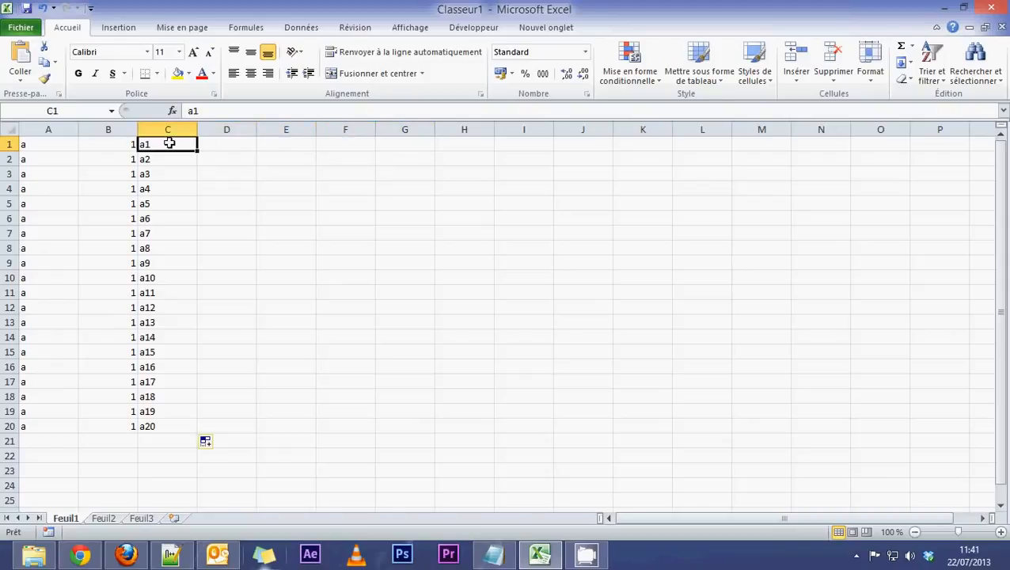
Step: Try filling column C upward from C20 to C1, and undo that fill
click(196, 432)
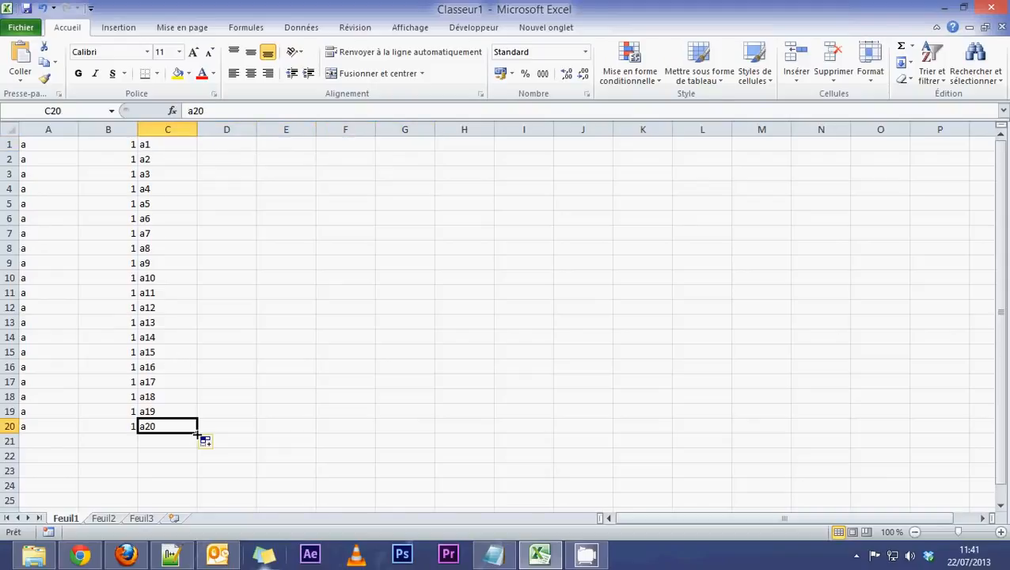
mouse_move(196, 433)
mouse_down()
mouse_move(196, 207)
mouse_move(184, 135)
mouse_move(63, 143)
mouse_move(176, 147)
mouse_up()
click(171, 146)
key(ctrl+z)
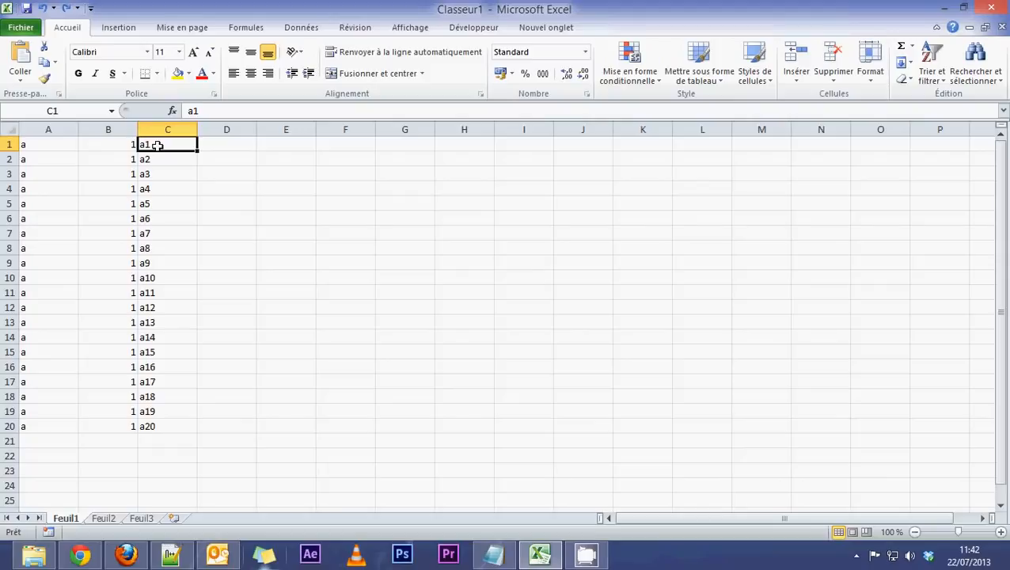
Step: Enter 5 in cell D1 and 10 in cell D2 as the starting values of a number series
click(48, 144)
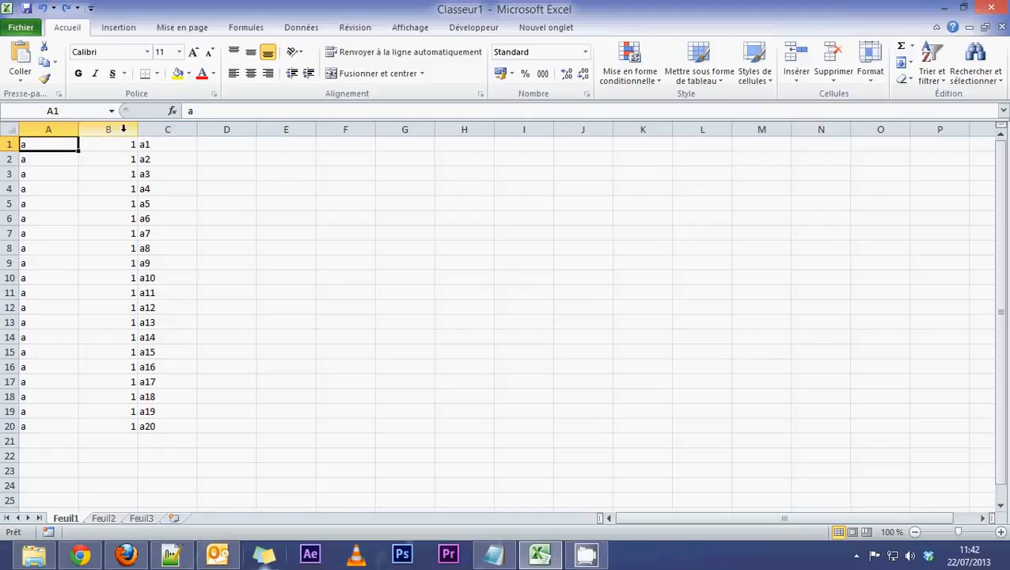
click(160, 143)
click(242, 145)
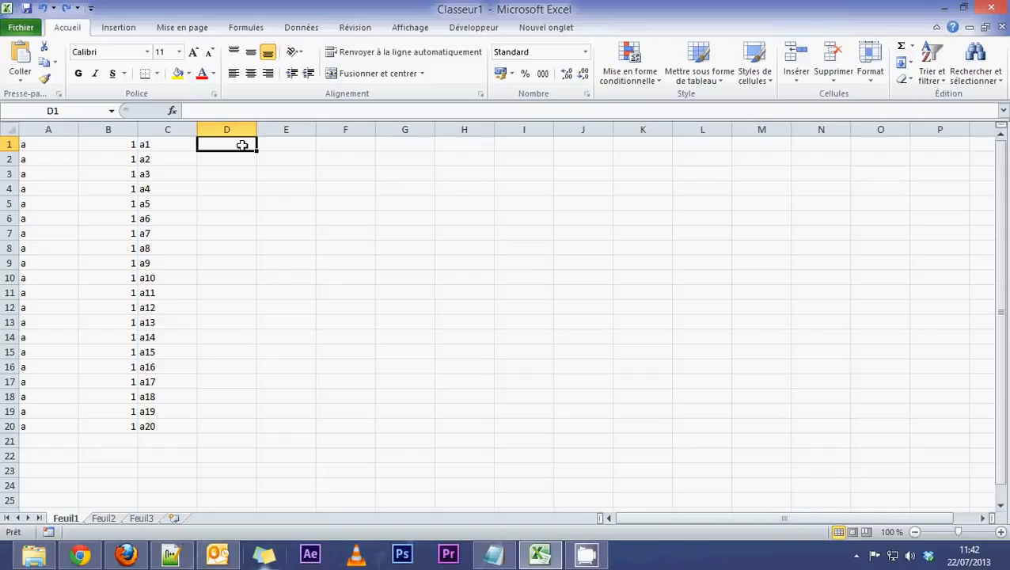
text(5)
key(Return)
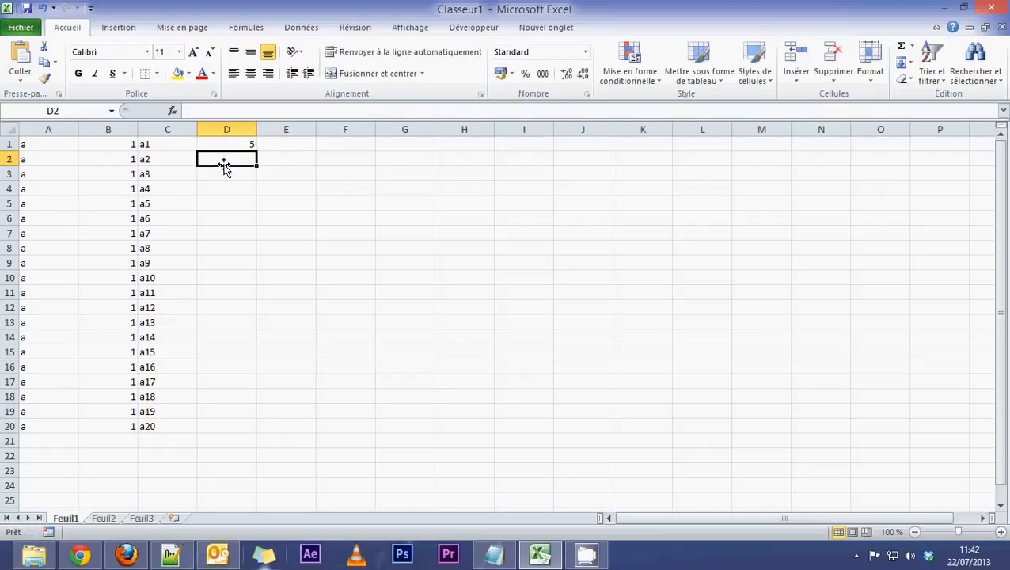
text(10)
click(223, 187)
Step: Select D1:D2 together and auto-fill the series in steps of 5 down to D20
click(232, 143)
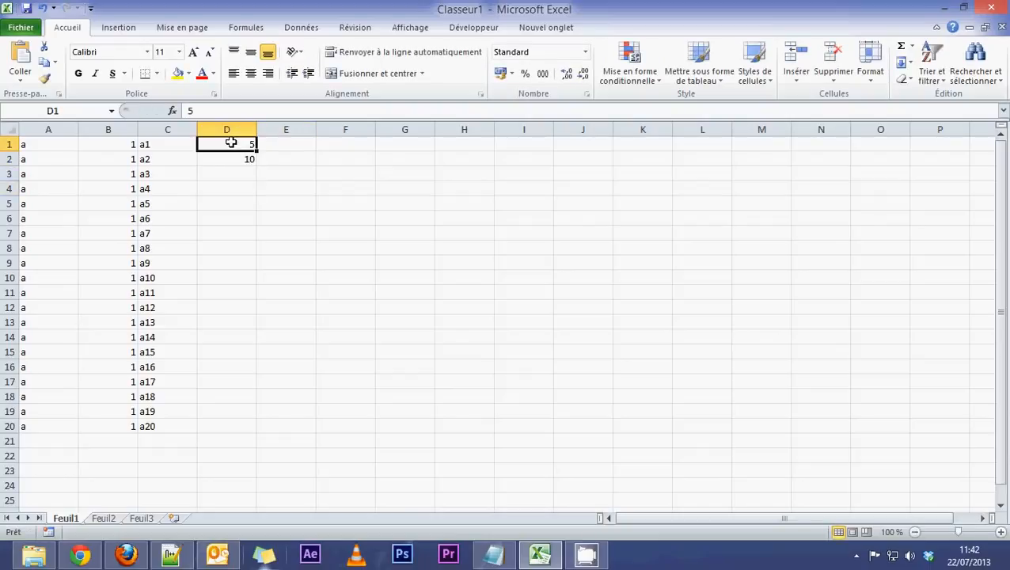
click(229, 160)
click(230, 198)
mouse_move(232, 148)
mouse_down()
mouse_move(234, 162)
mouse_move(221, 158)
mouse_up()
click(234, 199)
click(235, 144)
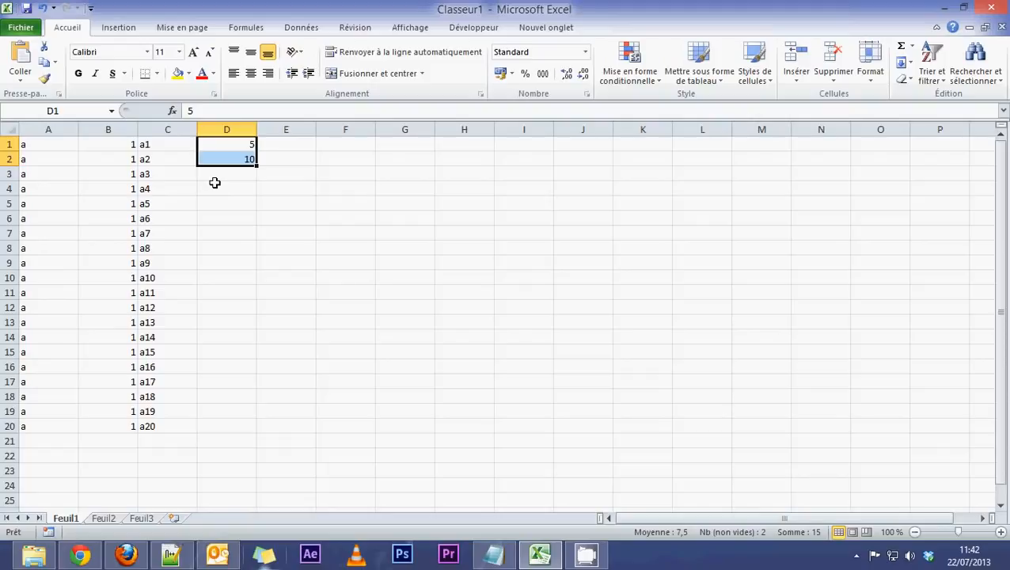
click(246, 172)
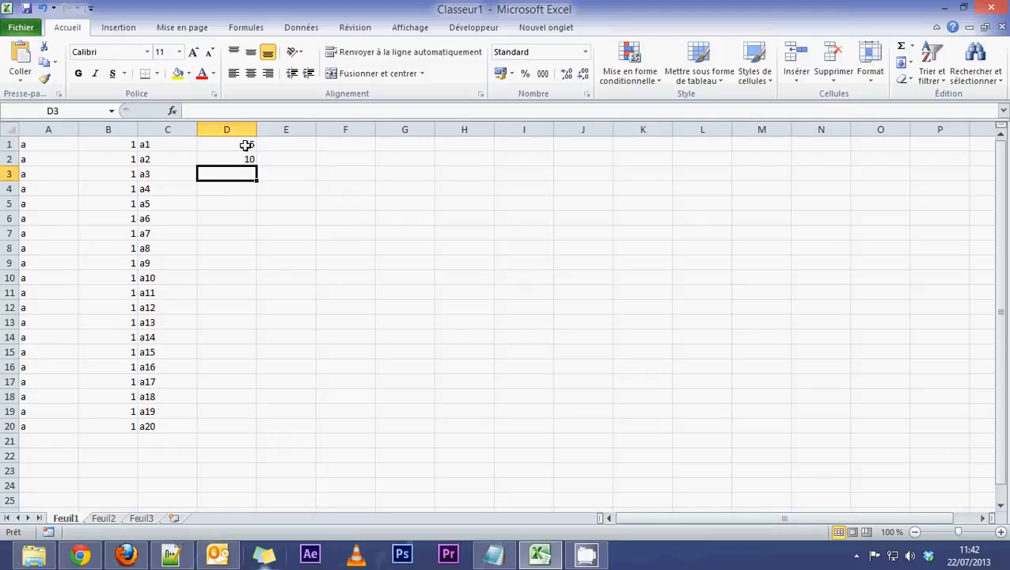
mouse_move(245, 145)
mouse_down()
mouse_move(235, 159)
mouse_move(228, 141)
mouse_move(229, 154)
mouse_up()
click(244, 212)
click(237, 203)
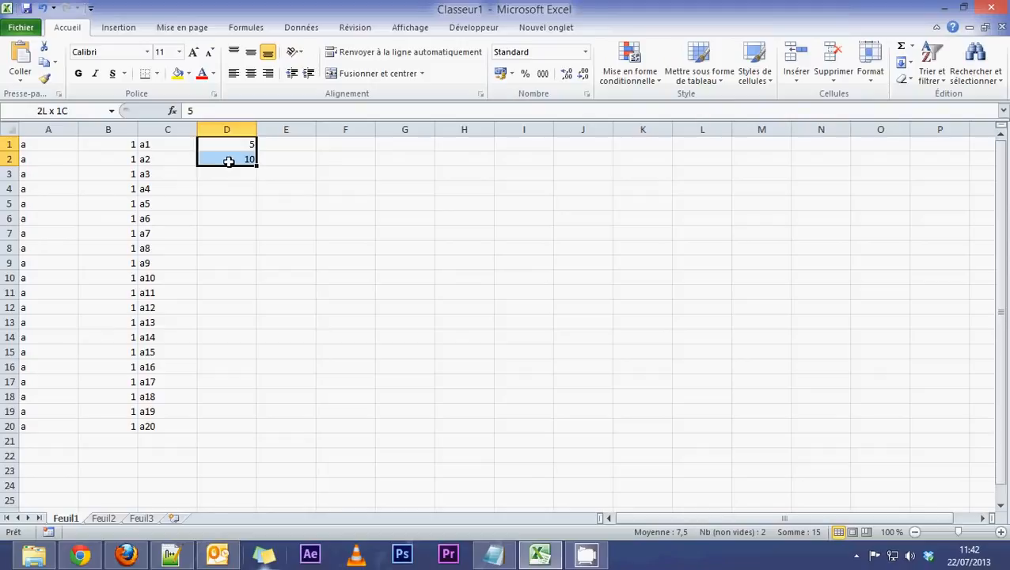
drag(228, 161, 228, 160)
double_click(257, 164)
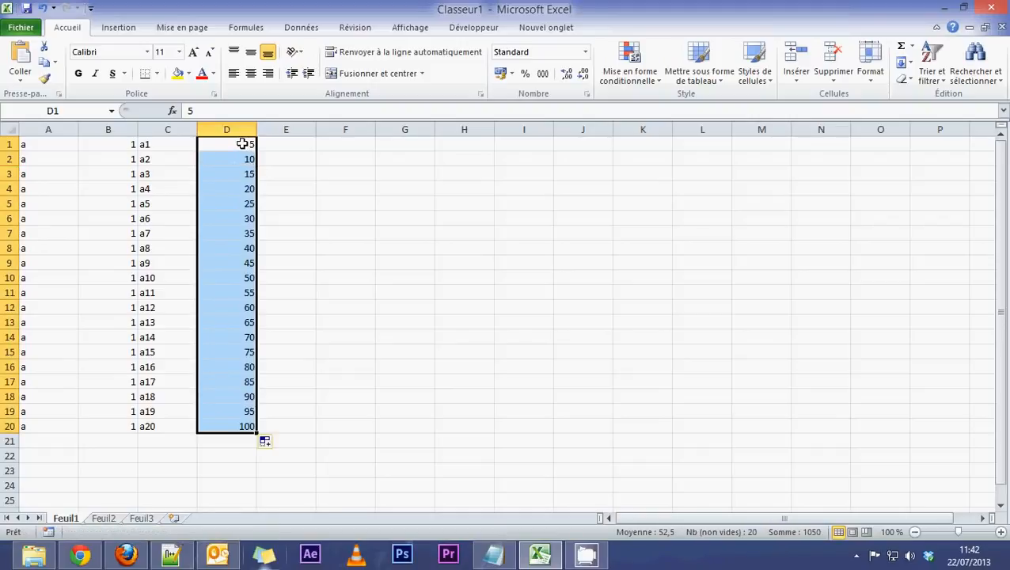
Step: Examine the filled series in column D, from the two starting cells down to the end of the column
drag(243, 144, 244, 161)
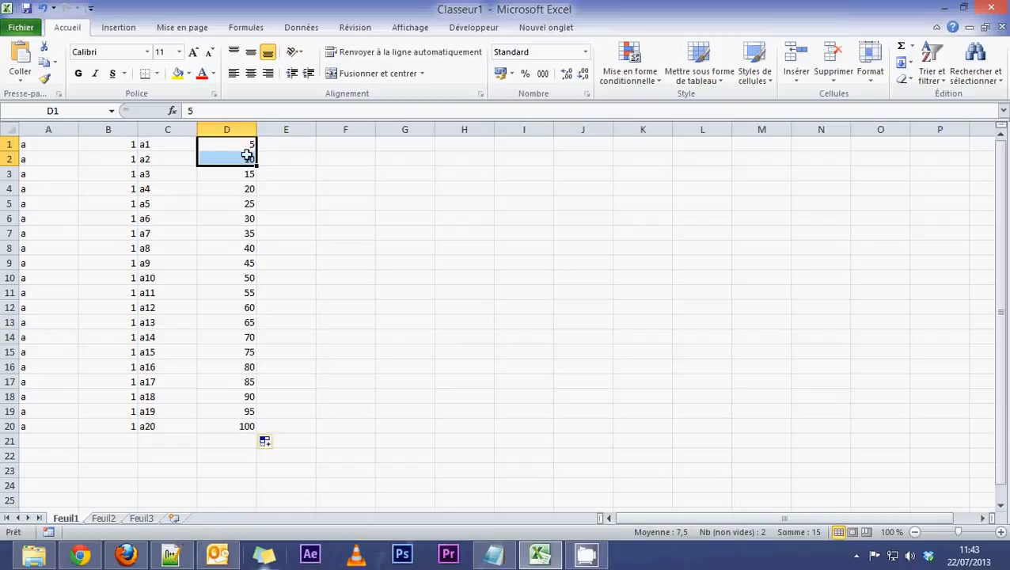
click(233, 159)
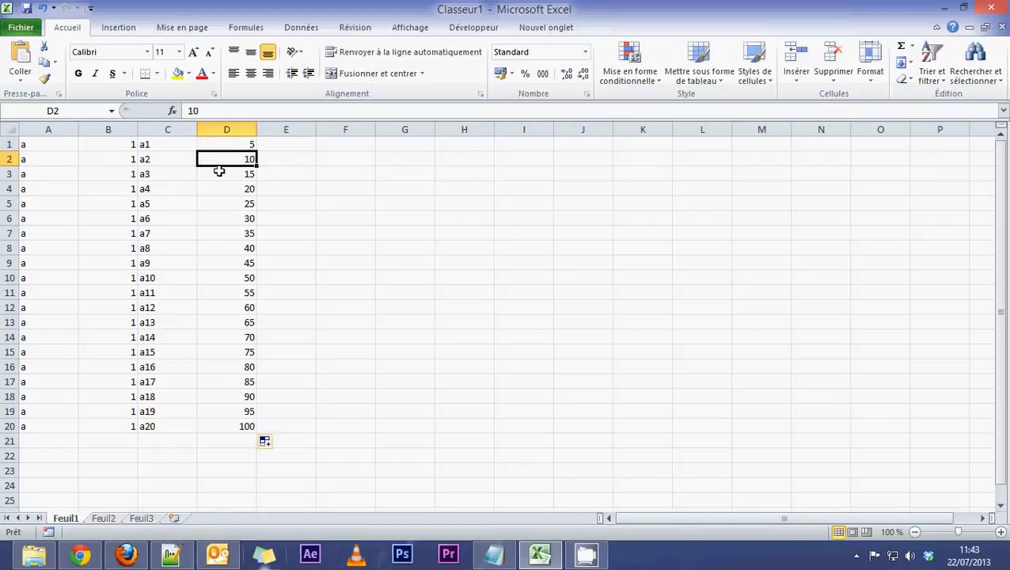
click(219, 172)
click(217, 188)
click(220, 203)
click(220, 220)
click(215, 277)
click(220, 322)
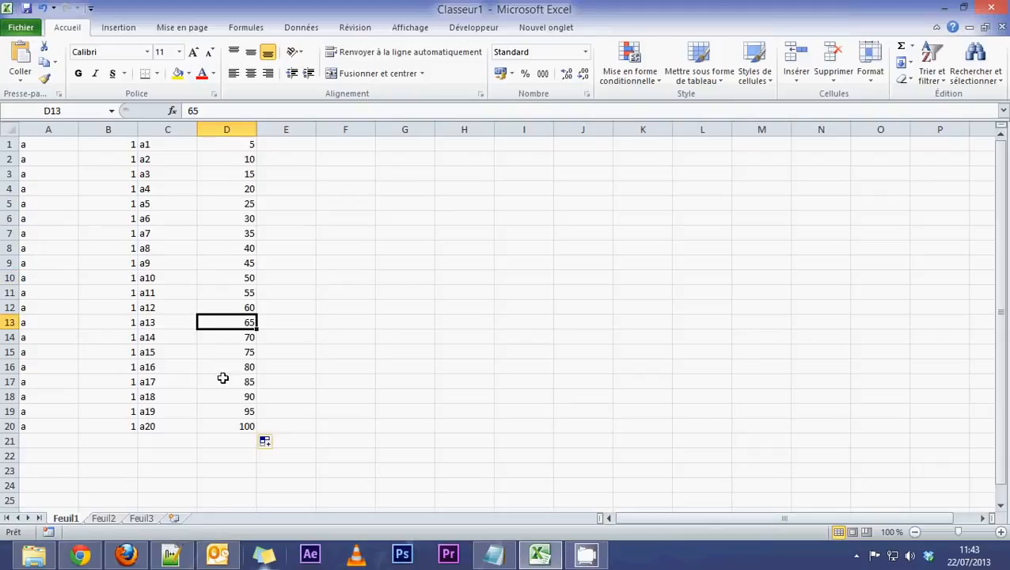
click(224, 414)
click(225, 441)
Step: Enter 100 in cell E1 and 98 in cell E2 as the starting values of a decreasing series
click(274, 150)
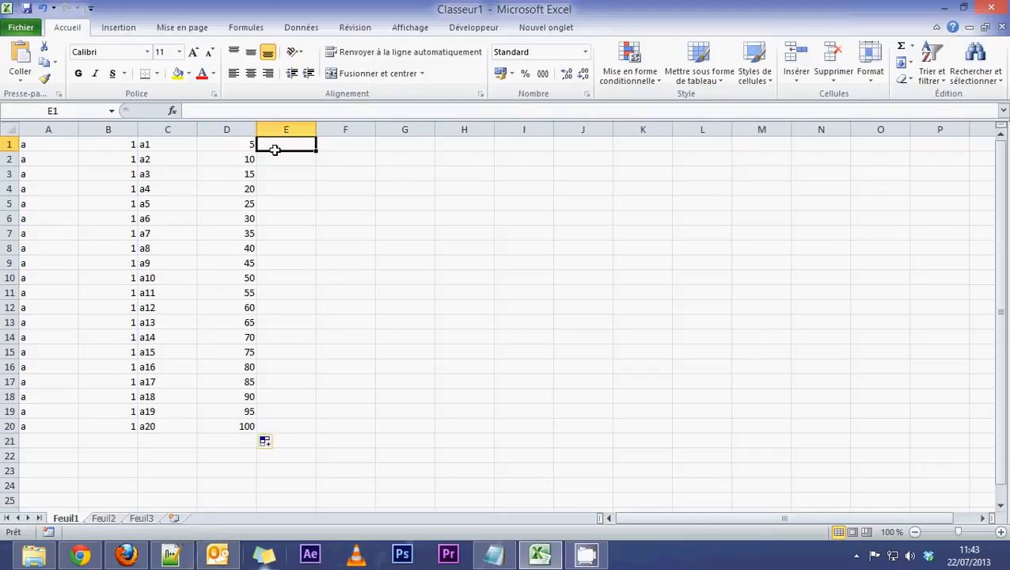
text(100)
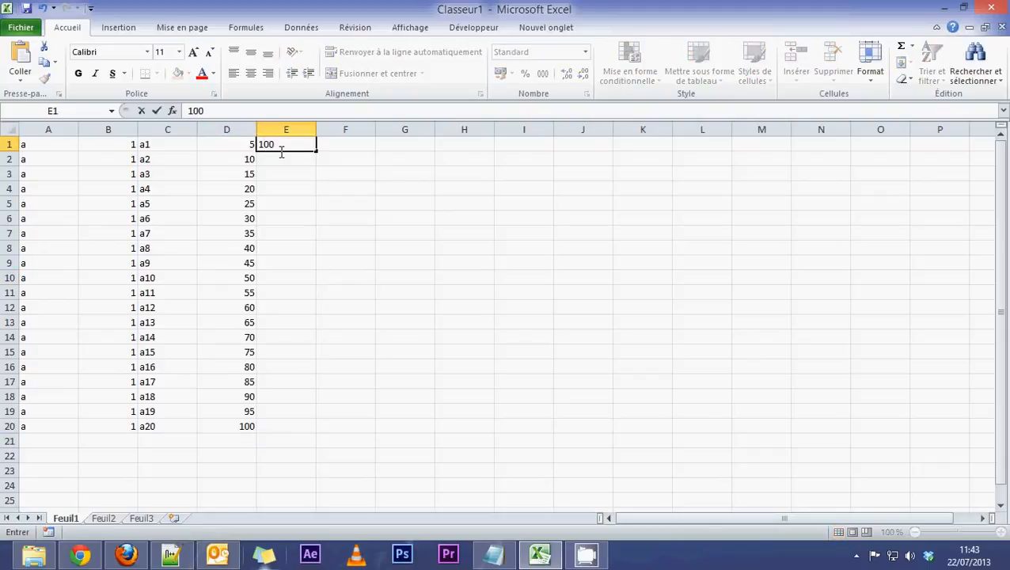
click(278, 159)
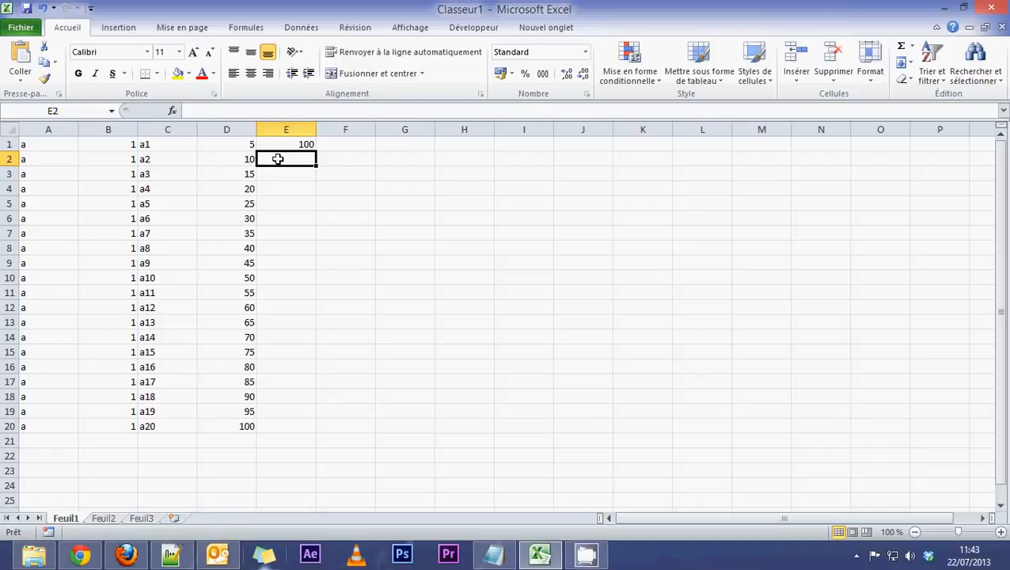
text(9)
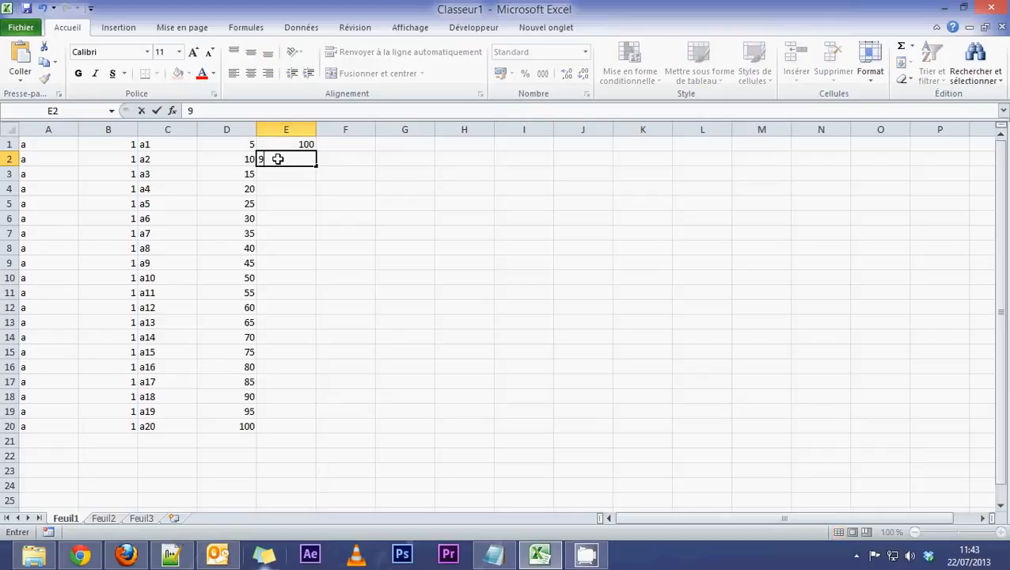
text(8)
key(Return)
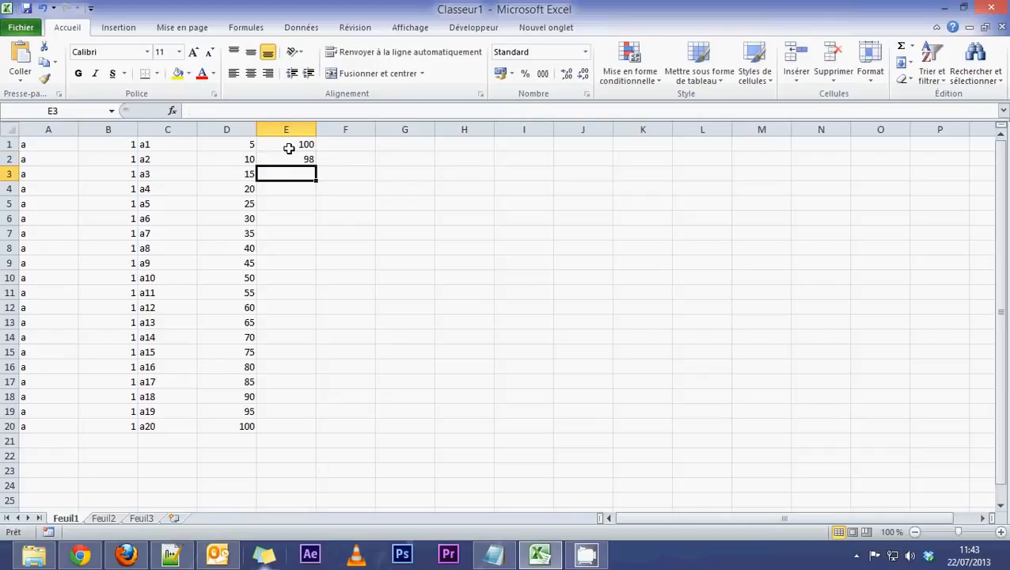
Step: Auto-fill the decreasing series from E1:E2 down to E20 and check its values
drag(289, 148, 301, 160)
click(302, 216)
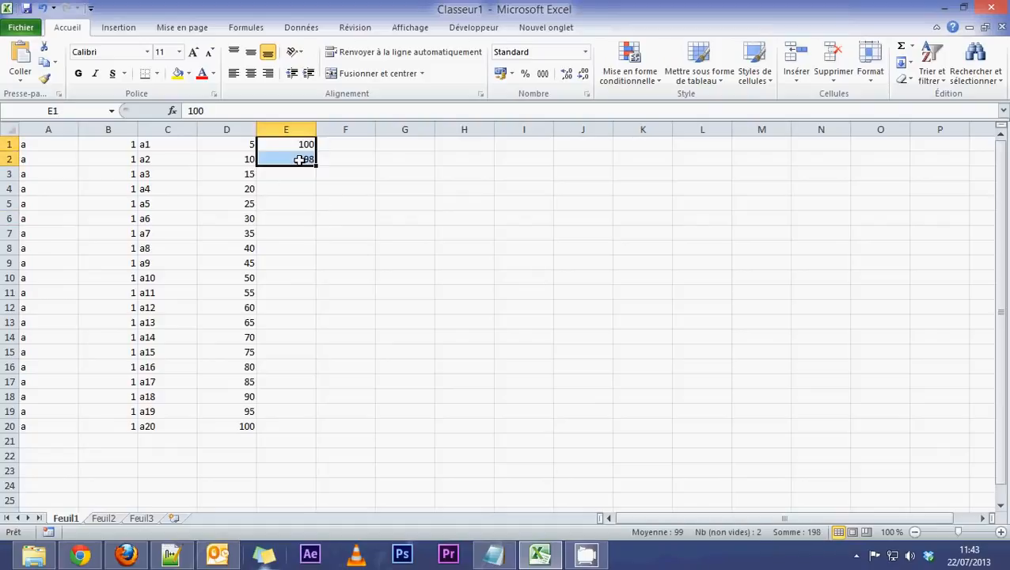
double_click(316, 164)
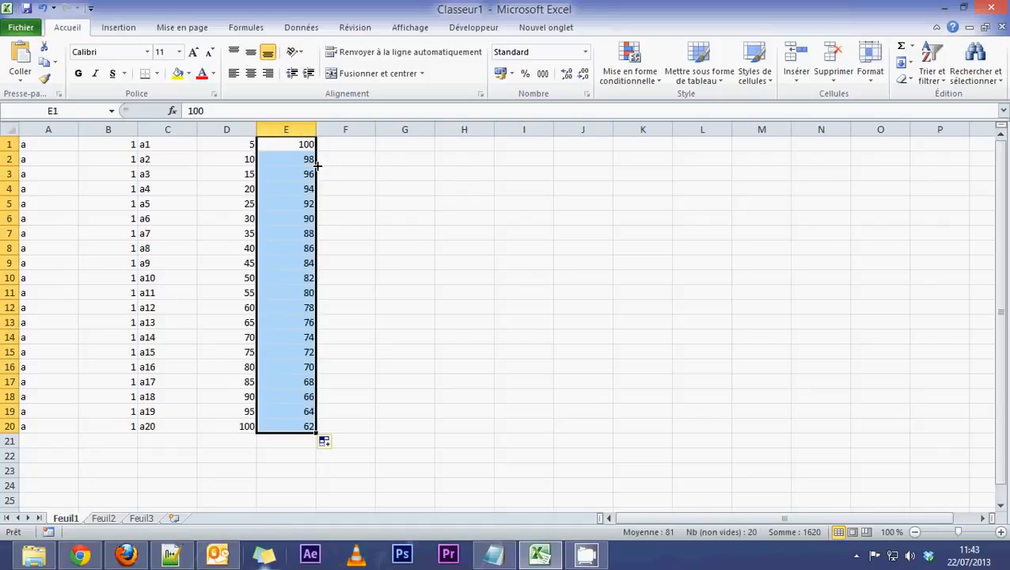
drag(306, 145, 296, 441)
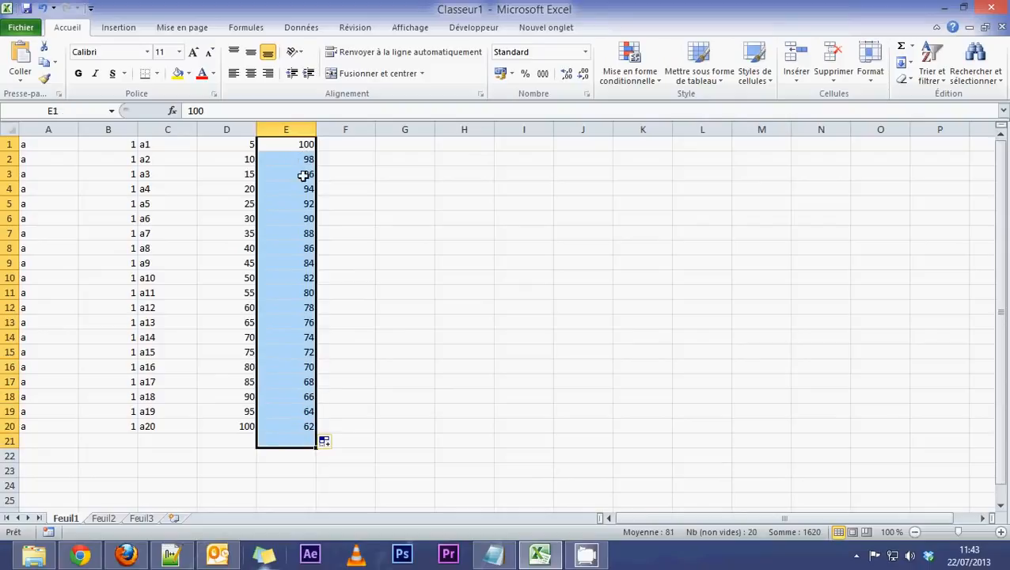
click(307, 291)
click(296, 333)
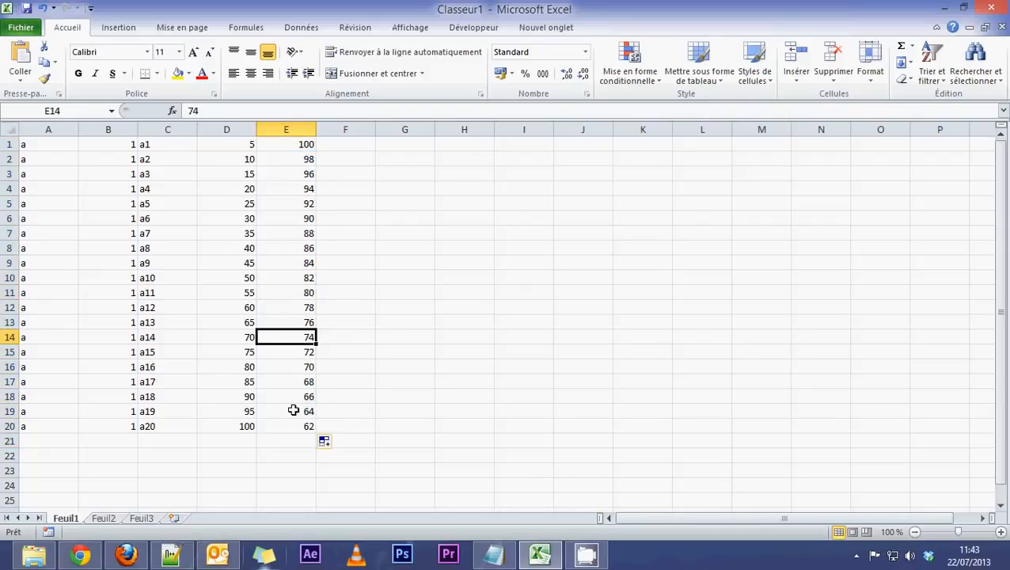
click(293, 427)
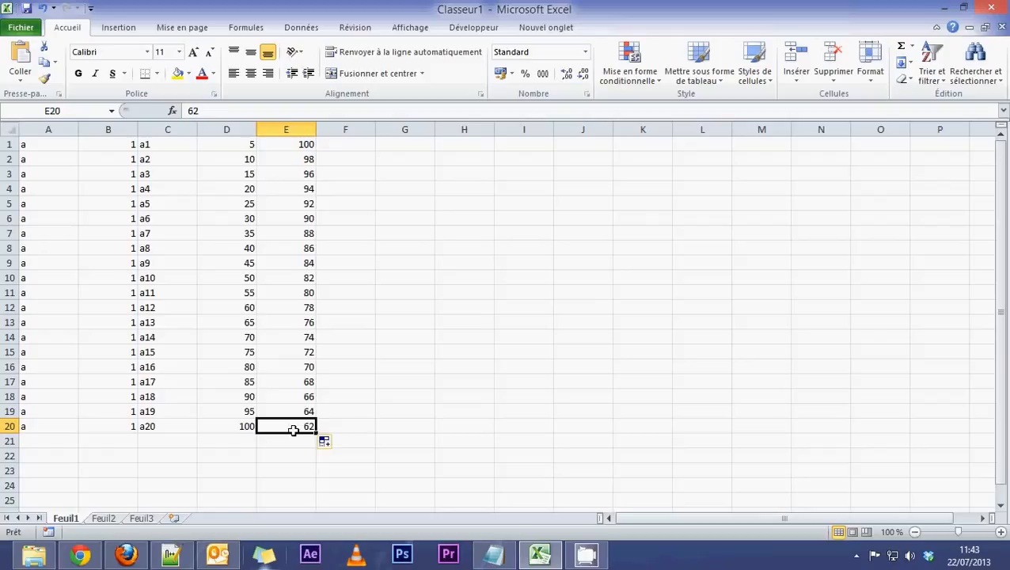
Step: Enter the formula =D1+E1 in cell F1 to add the first values of columns D and E
click(340, 143)
drag(233, 144, 306, 430)
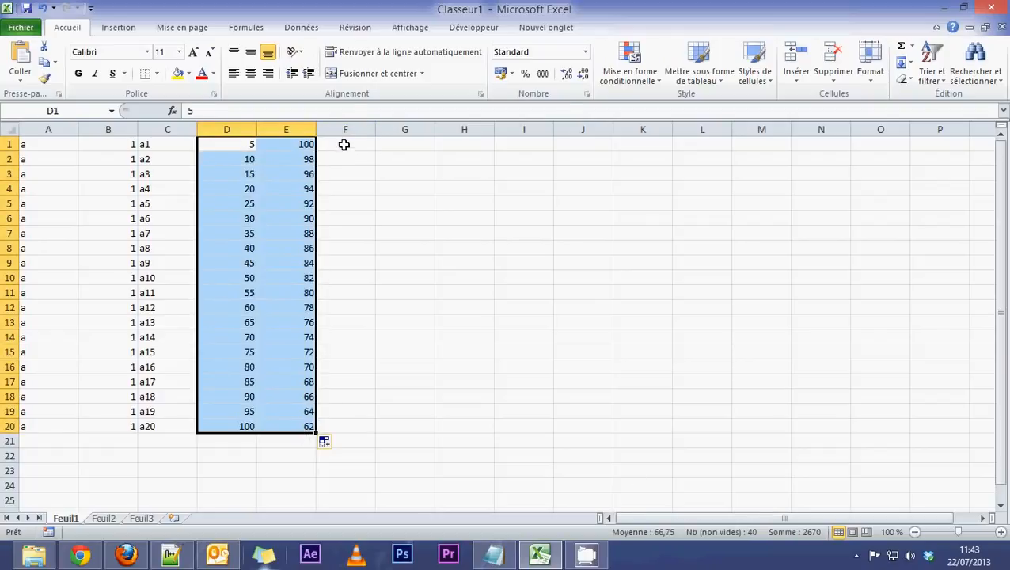
click(344, 144)
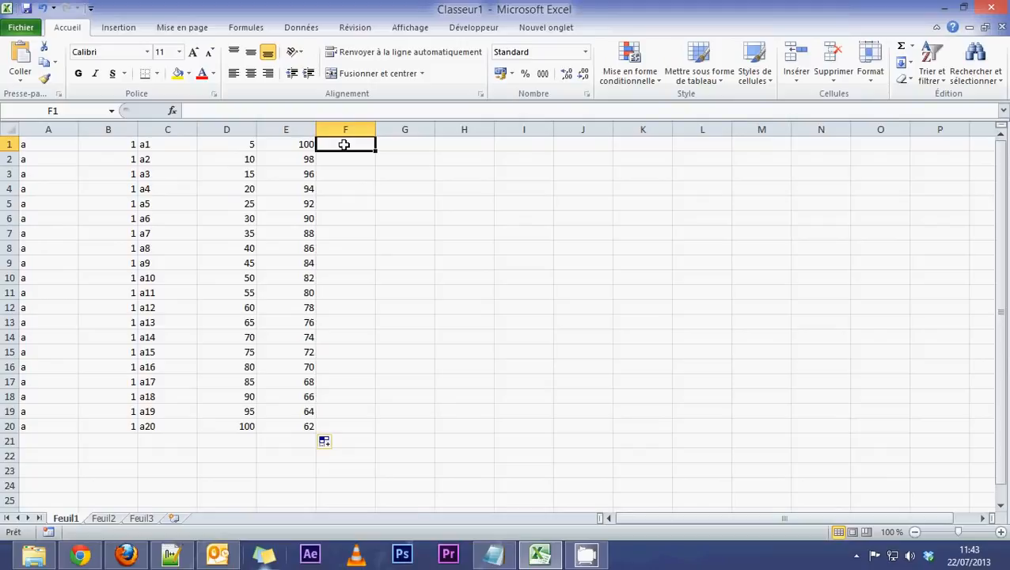
text(=)
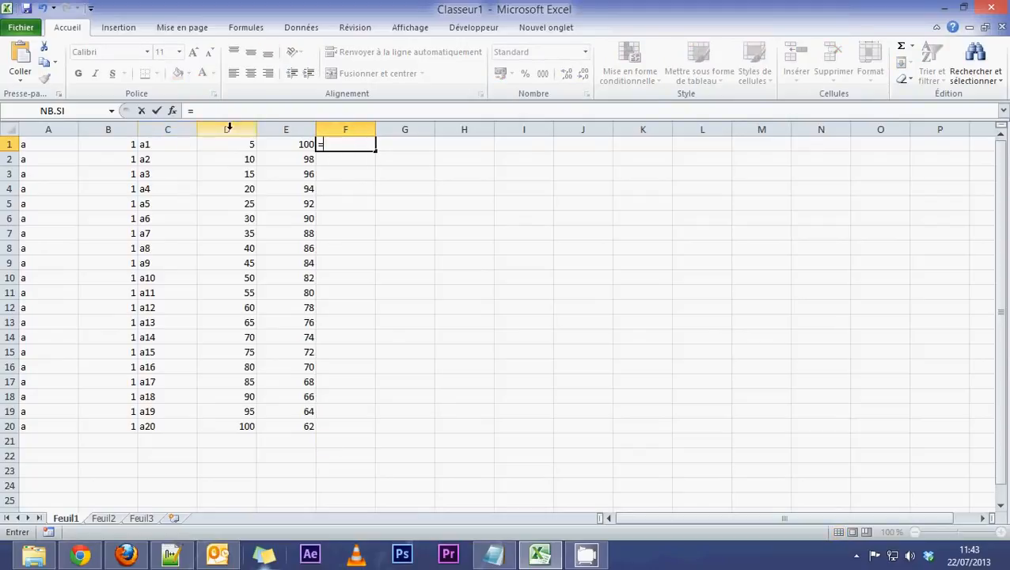
click(320, 144)
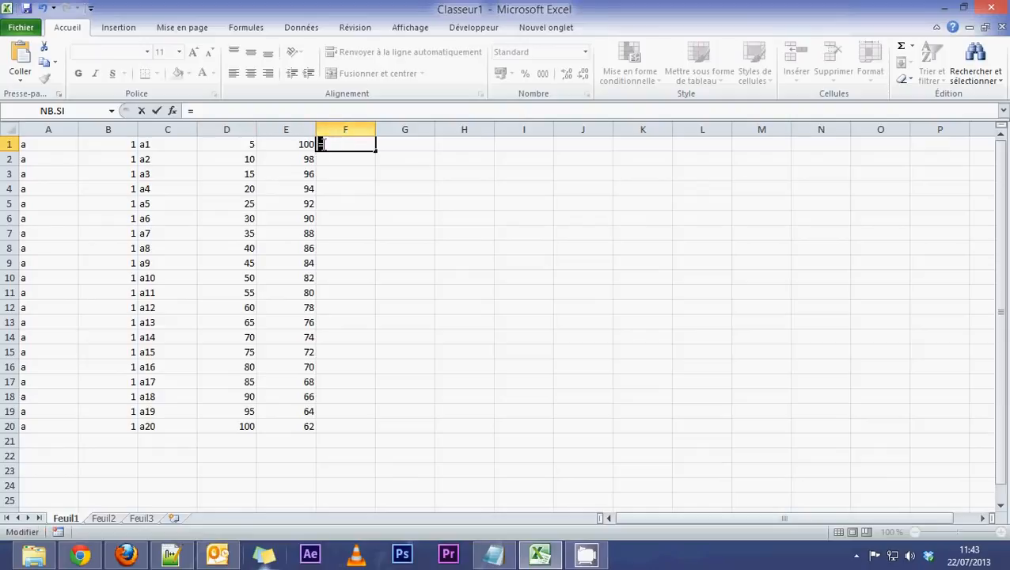
click(225, 147)
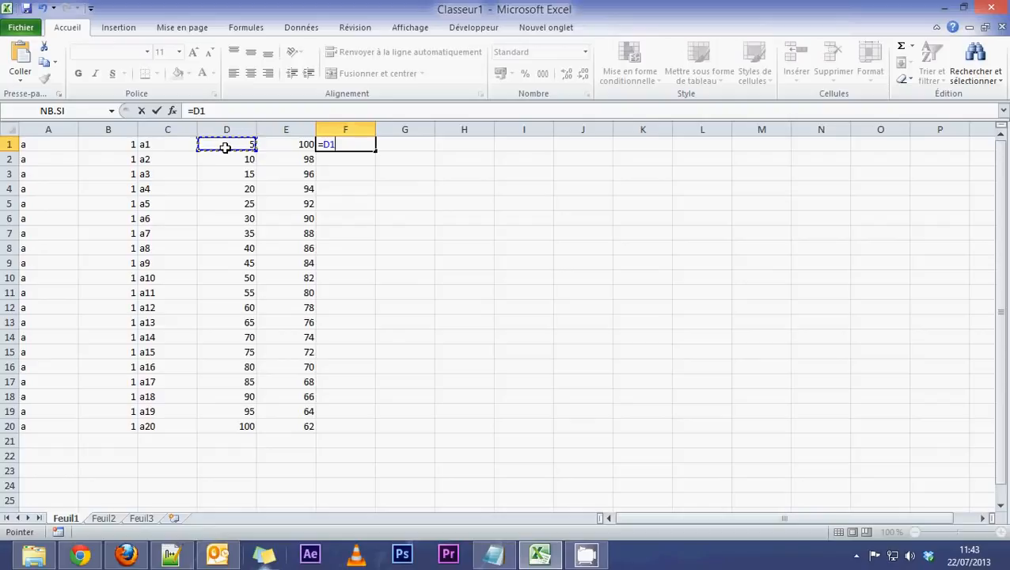
text(+)
click(297, 146)
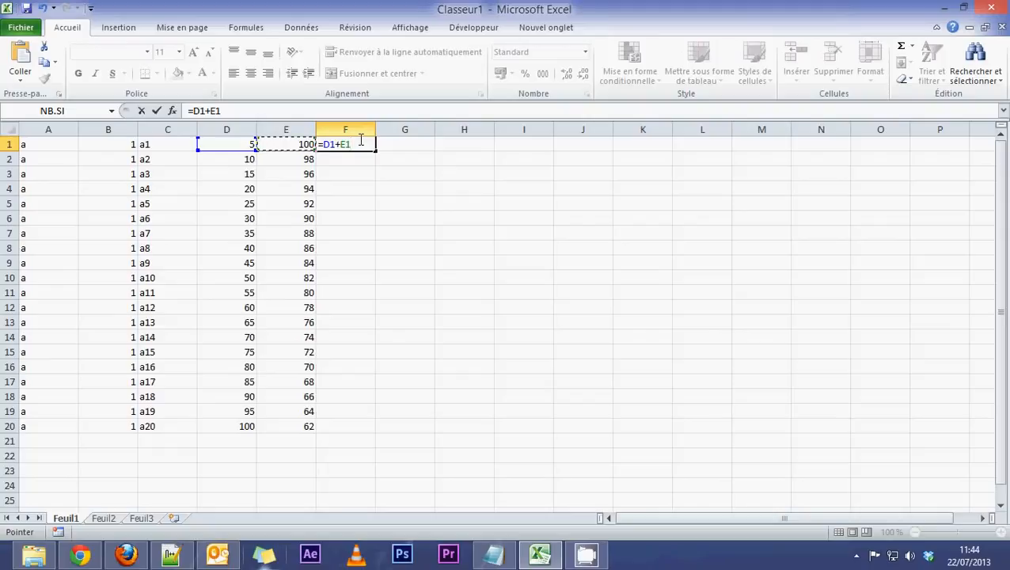
key(Return)
Step: Compare D1 and E1 with the formula cell F1, and change D1 to 6 to test the recalculation
click(241, 143)
click(285, 143)
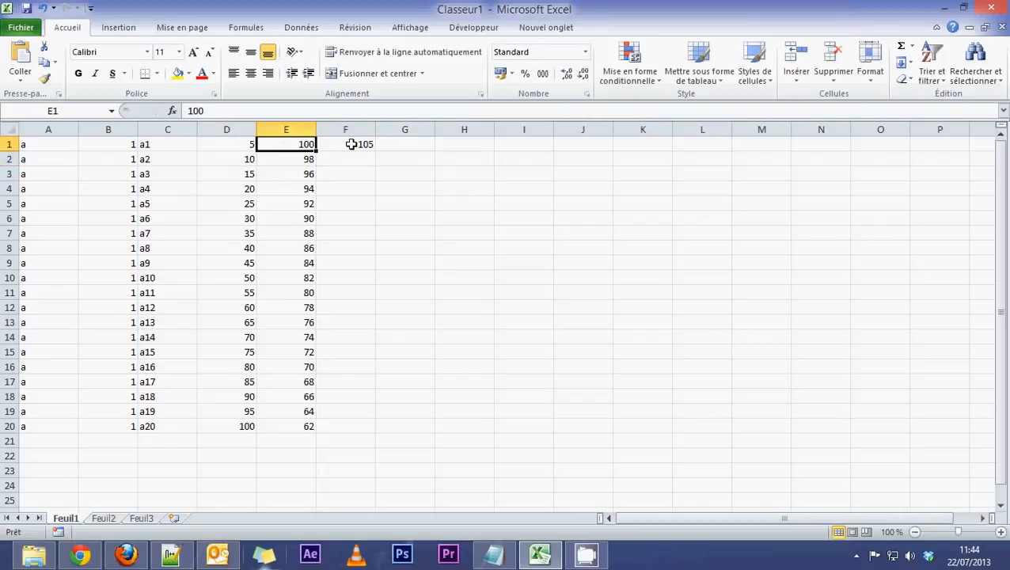
click(350, 144)
click(237, 144)
click(281, 142)
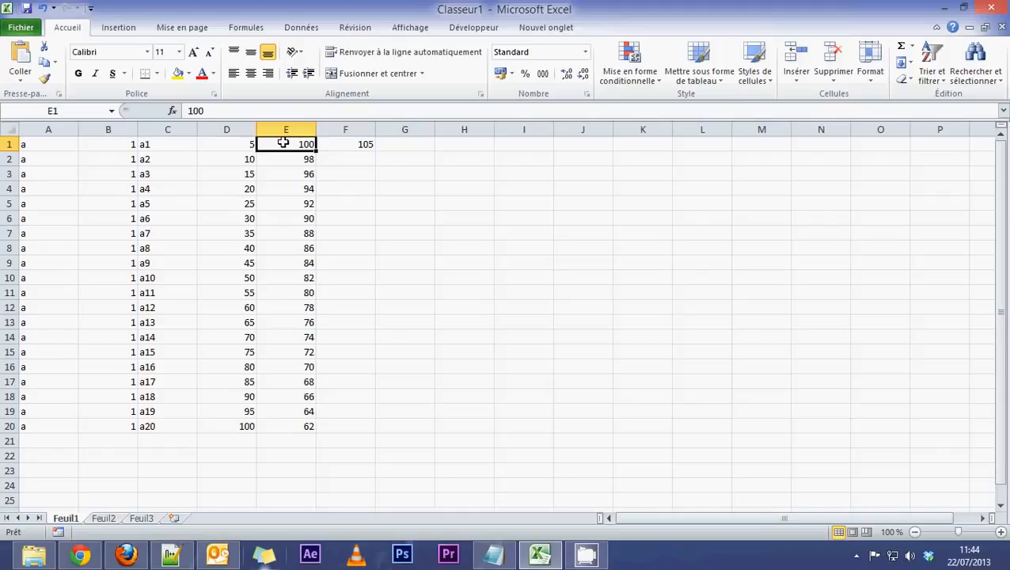
click(239, 143)
text(6)
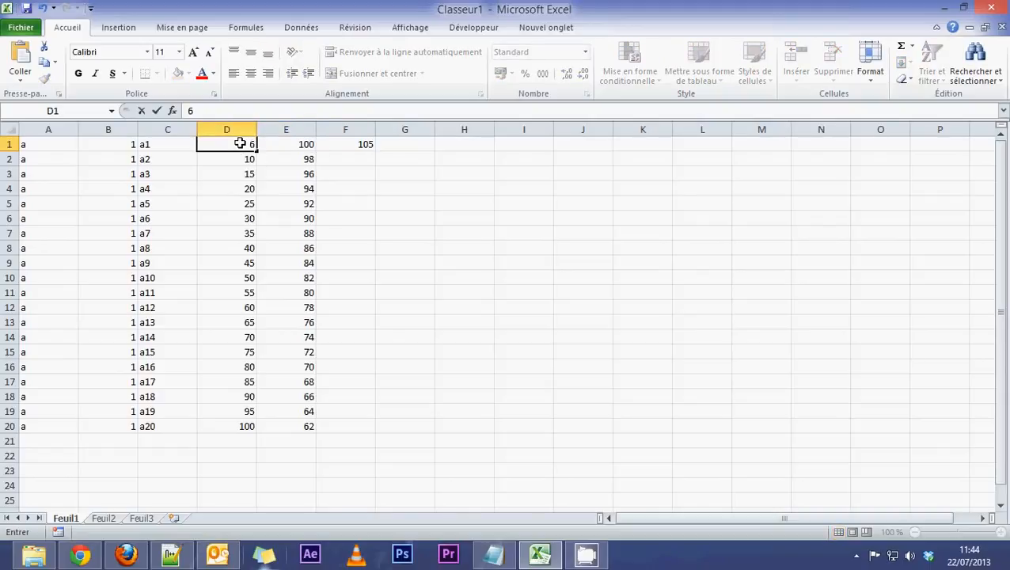
key(Return)
click(233, 143)
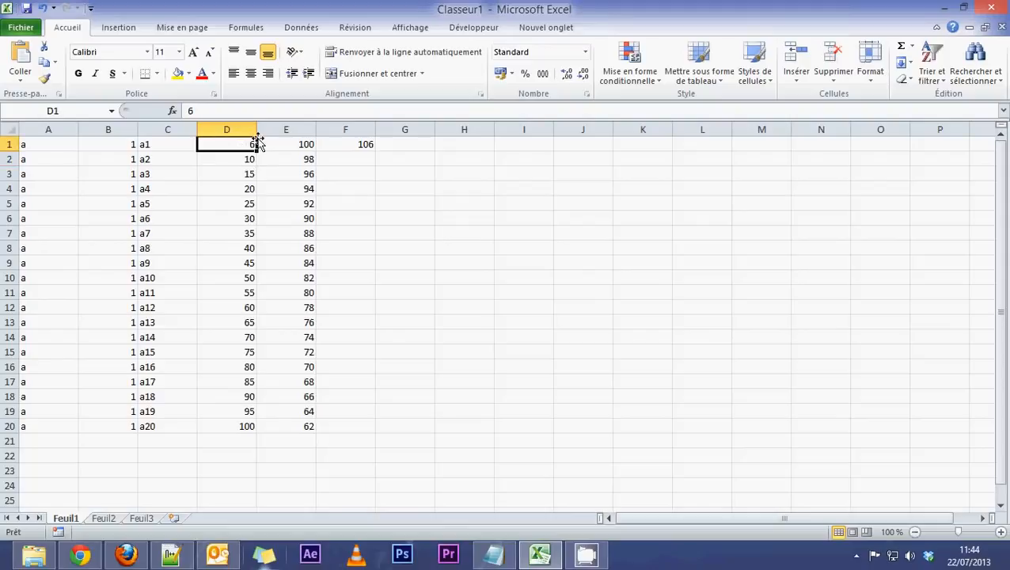
click(364, 142)
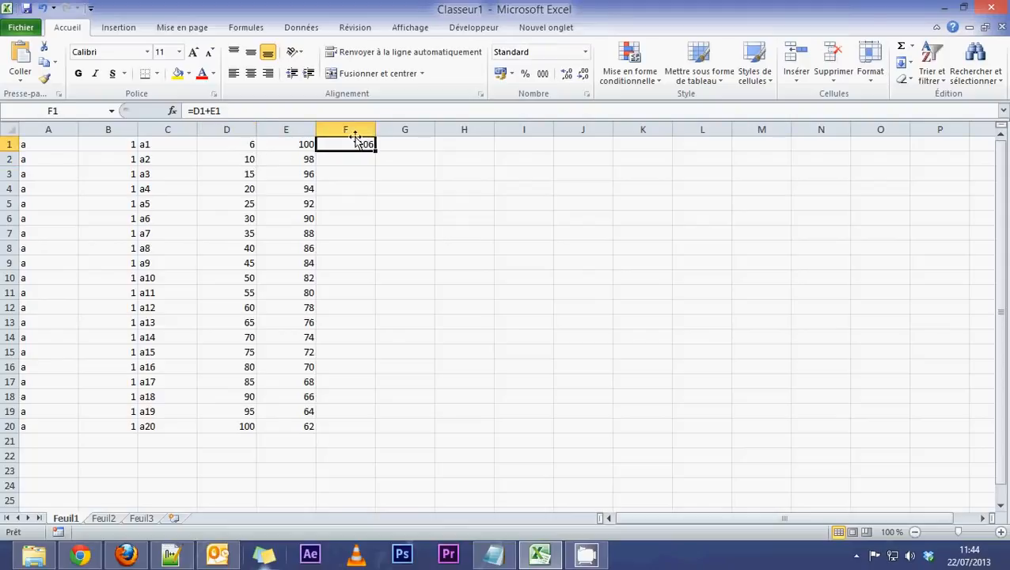
click(249, 144)
Step: Fill the addition formula in F1 down to F20 so each row adds its own D and E values
click(366, 145)
double_click(376, 150)
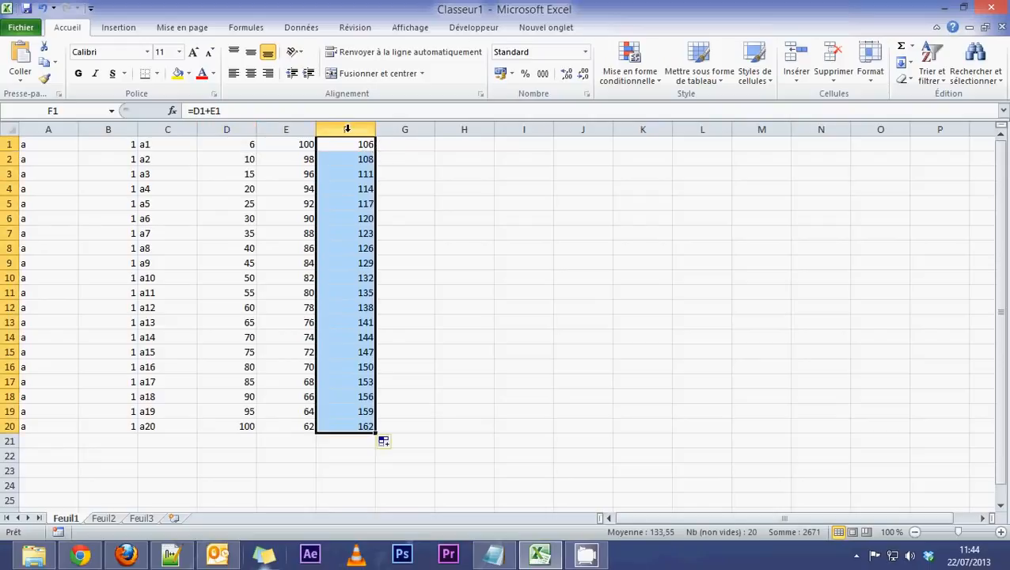
click(368, 146)
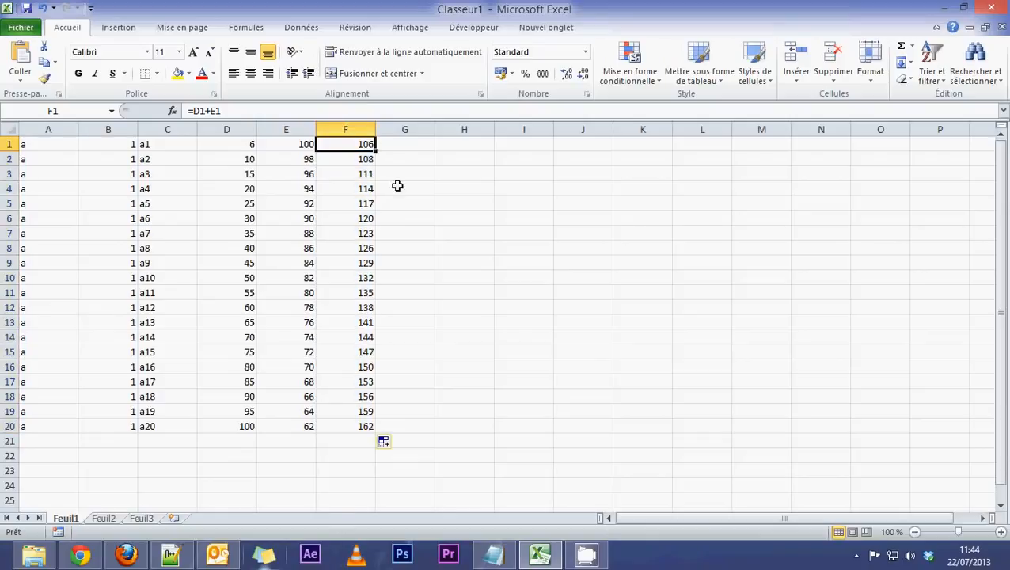
drag(377, 151, 377, 431)
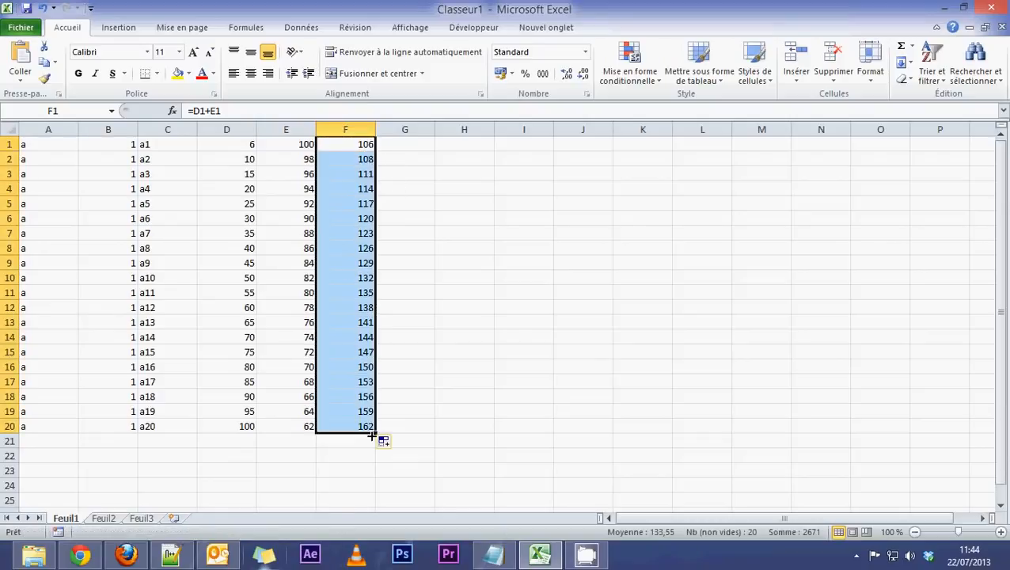
Step: Inspect the filled formulas in cells F1 to F4 to see which D and E cells each row references
click(338, 146)
click(339, 159)
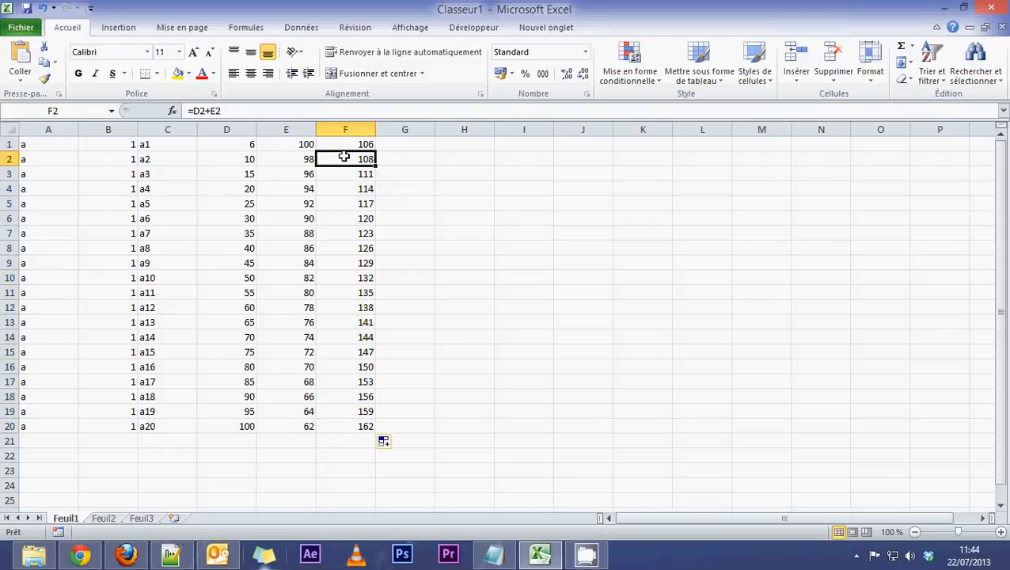
double_click(334, 159)
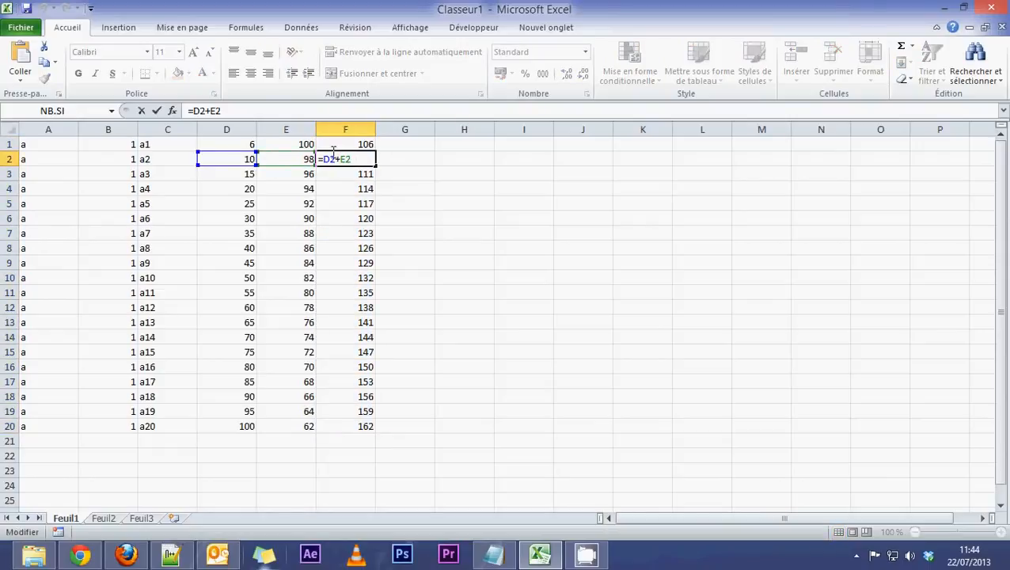
key(Escape)
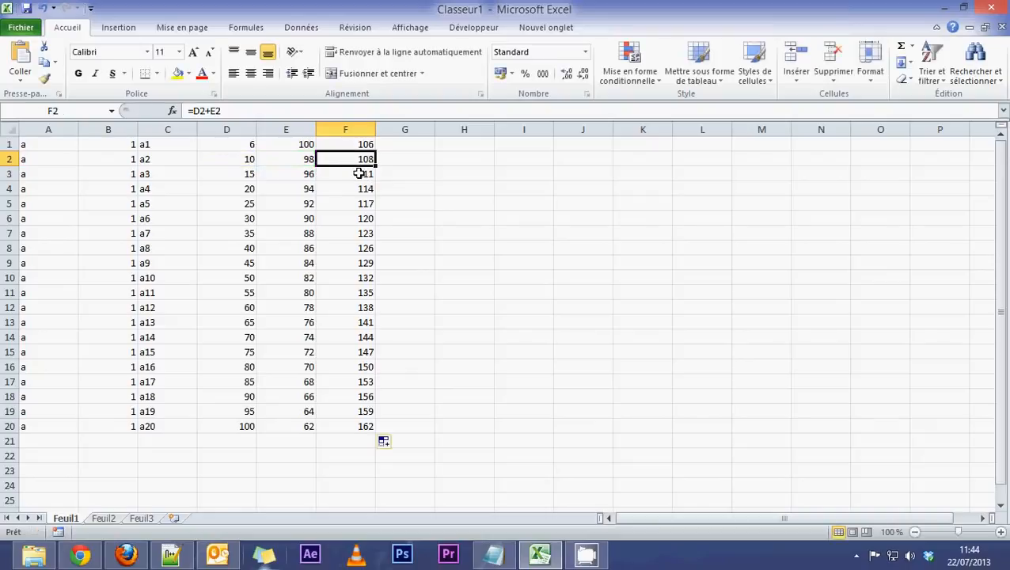
click(363, 173)
double_click(359, 173)
key(Escape)
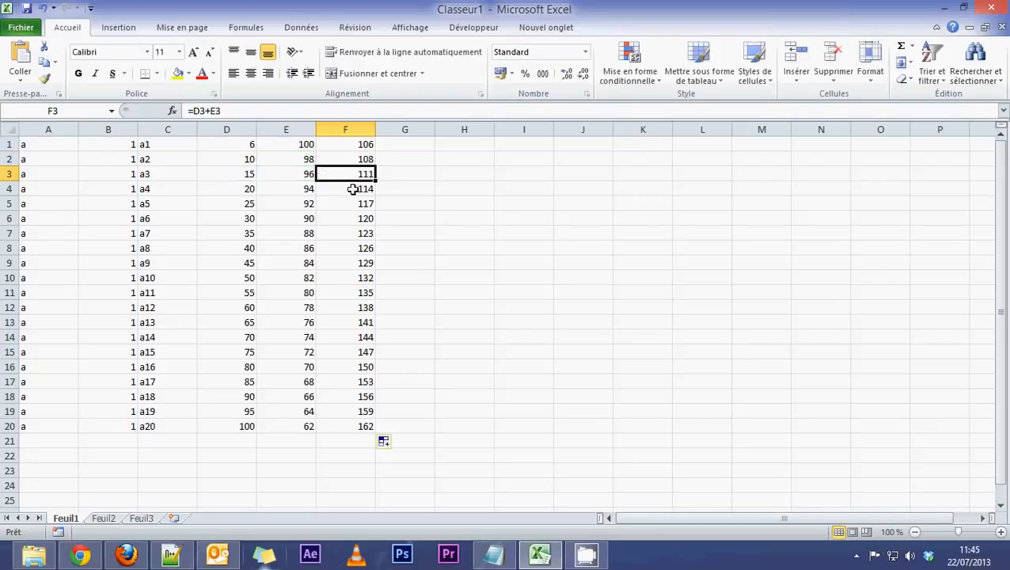
click(353, 189)
double_click(353, 188)
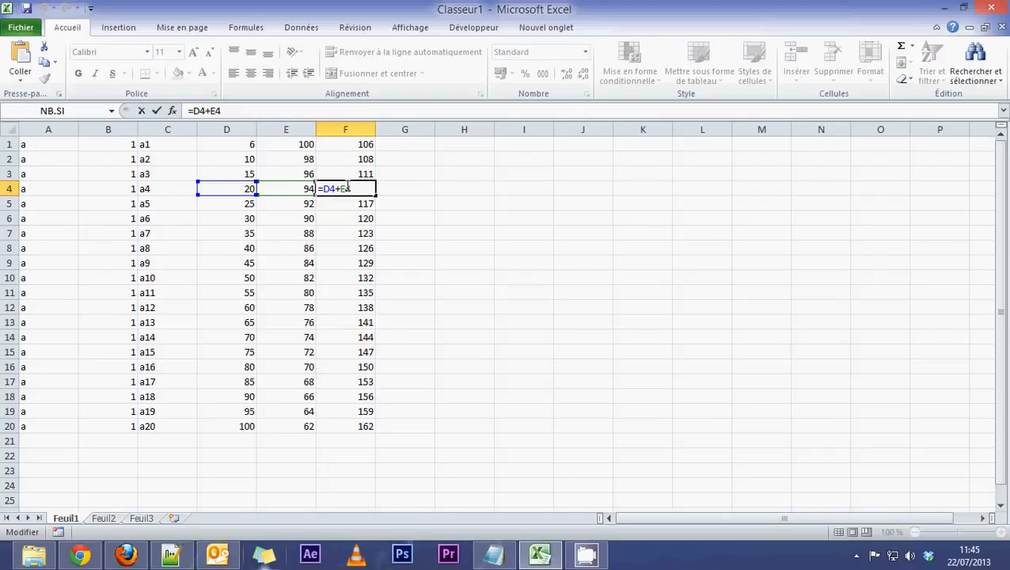
key(Escape)
Step: Compare the formula cells F1 and F2 with their source cells in columns D and E of the first two rows
click(388, 142)
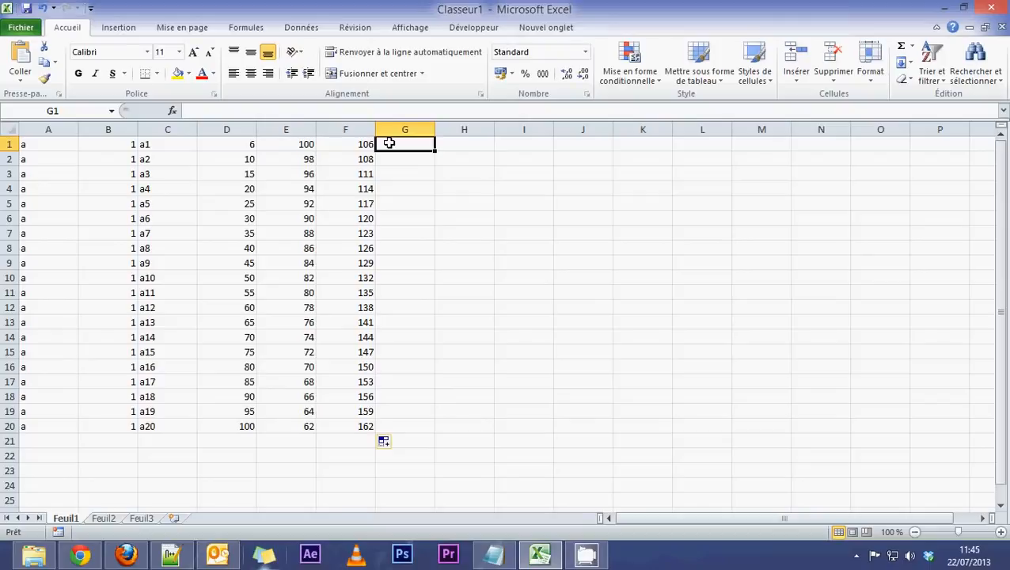
click(241, 145)
click(329, 141)
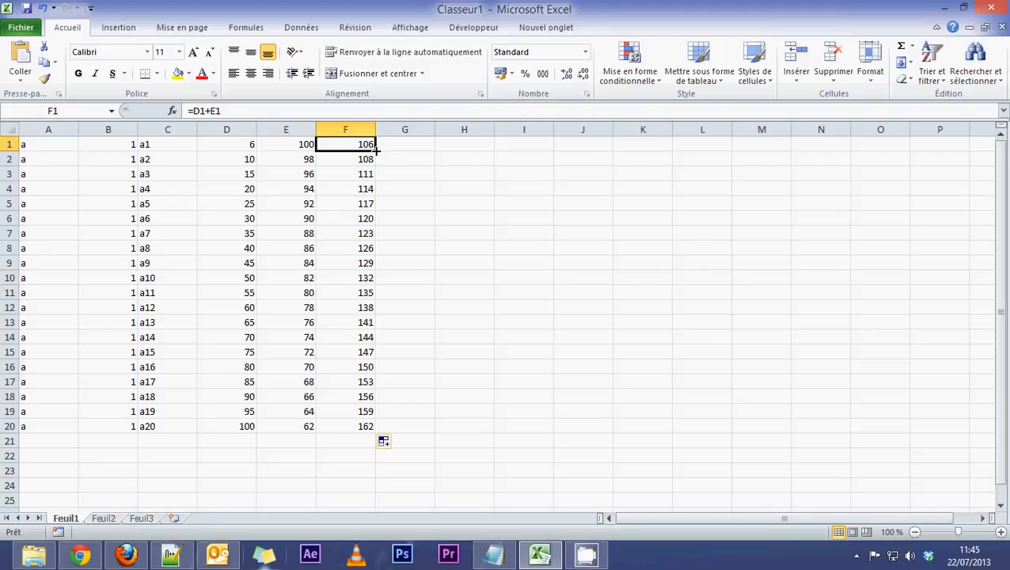
mouse_move(376, 149)
mouse_down()
mouse_move(376, 417)
mouse_move(388, 154)
mouse_up()
click(257, 142)
click(335, 143)
click(250, 143)
click(343, 156)
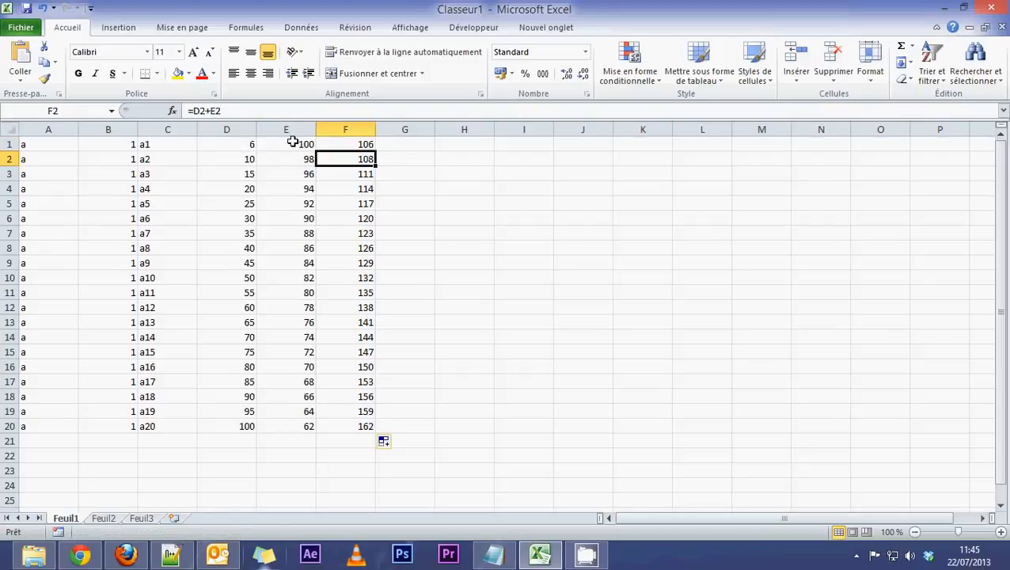
click(290, 141)
click(352, 157)
click(248, 161)
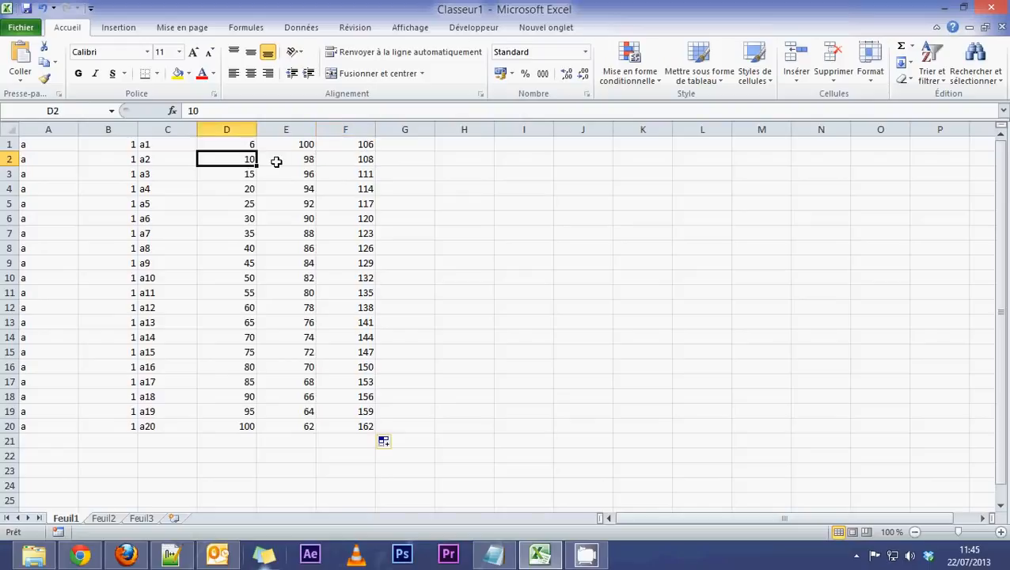
click(277, 160)
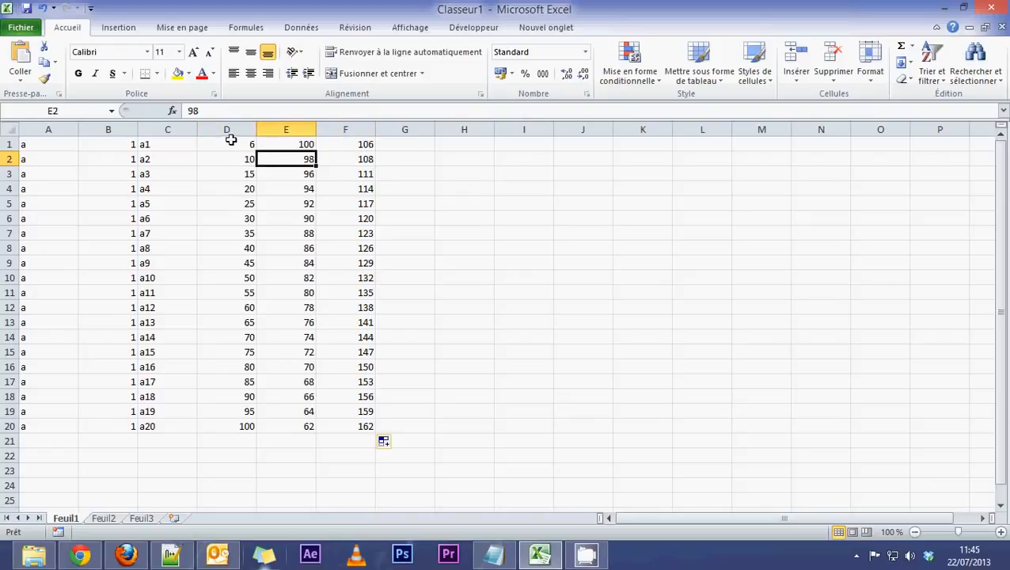
click(361, 148)
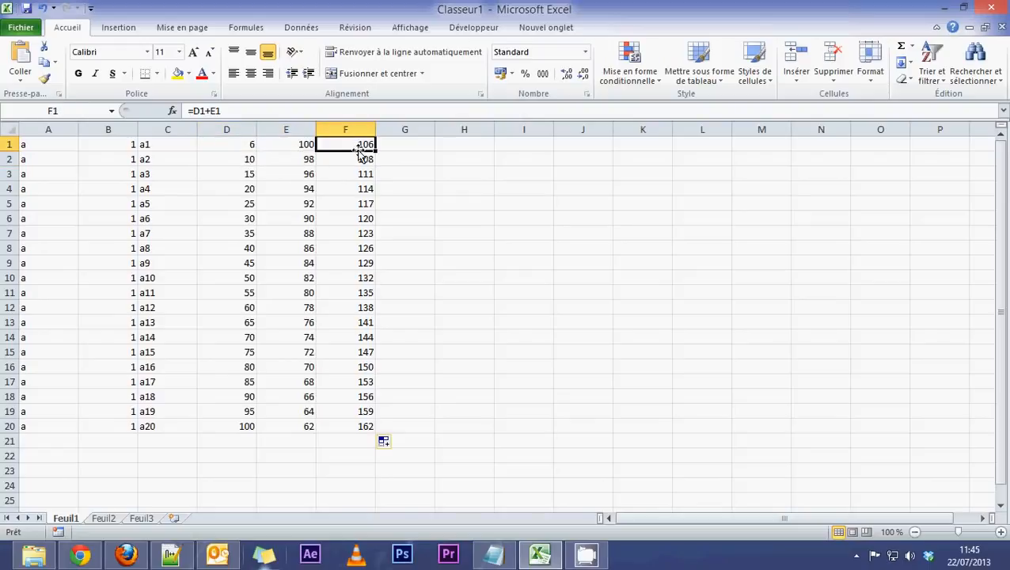
Step: Enter the formula =F1+E1 in cell G1 and fill it down to G20
click(400, 144)
text(=)
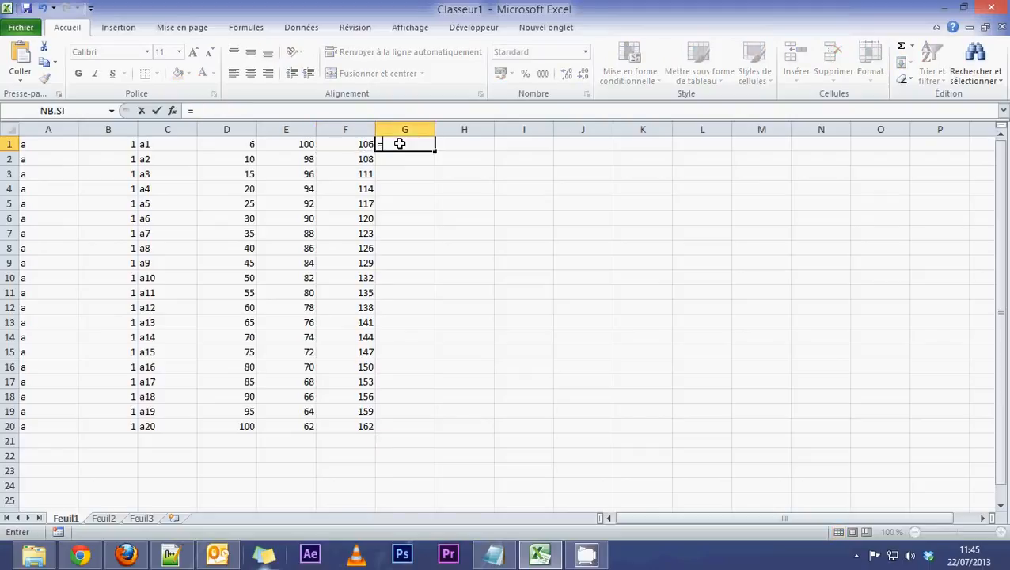
click(358, 145)
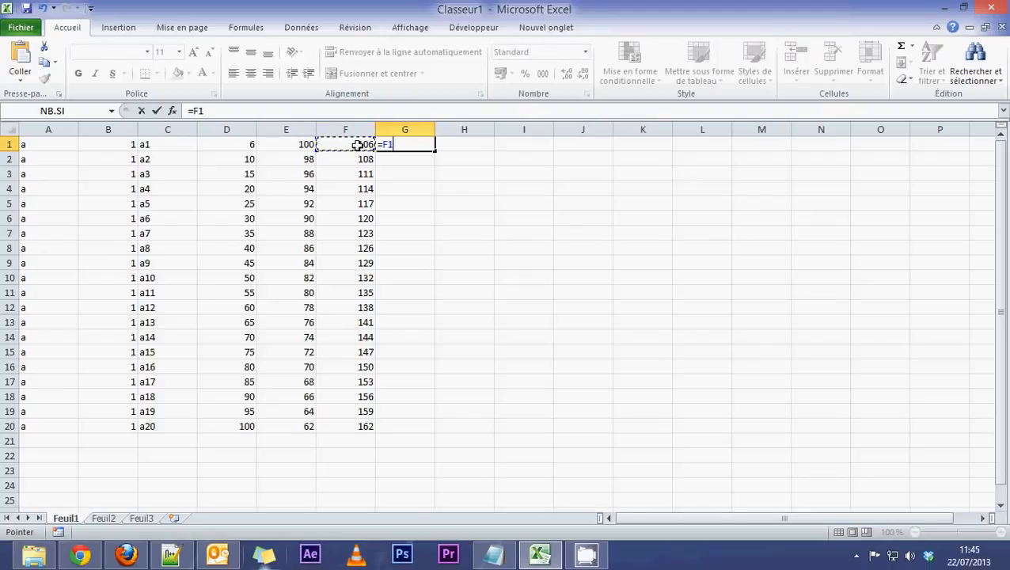
text(+)
click(293, 142)
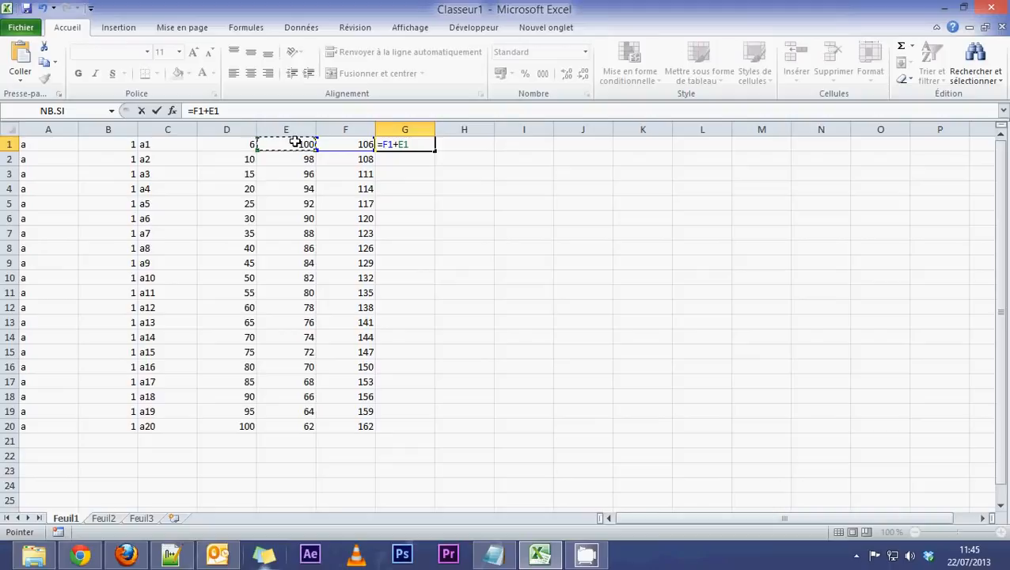
key(Return)
click(430, 145)
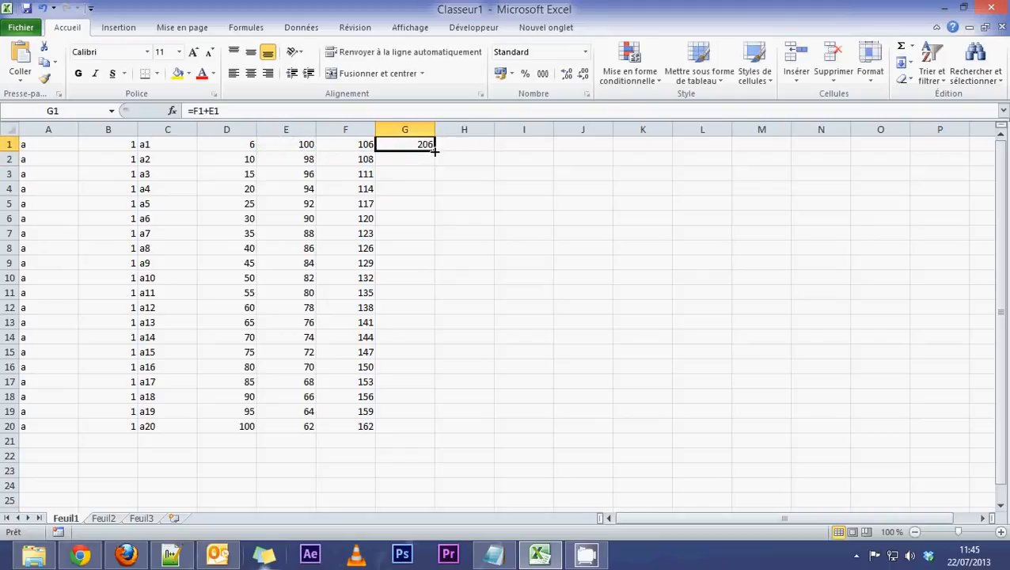
drag(434, 150, 431, 431)
Step: Examine the references in the filled formulas G1 to G3 against cells F1 to F3 and E1
click(411, 160)
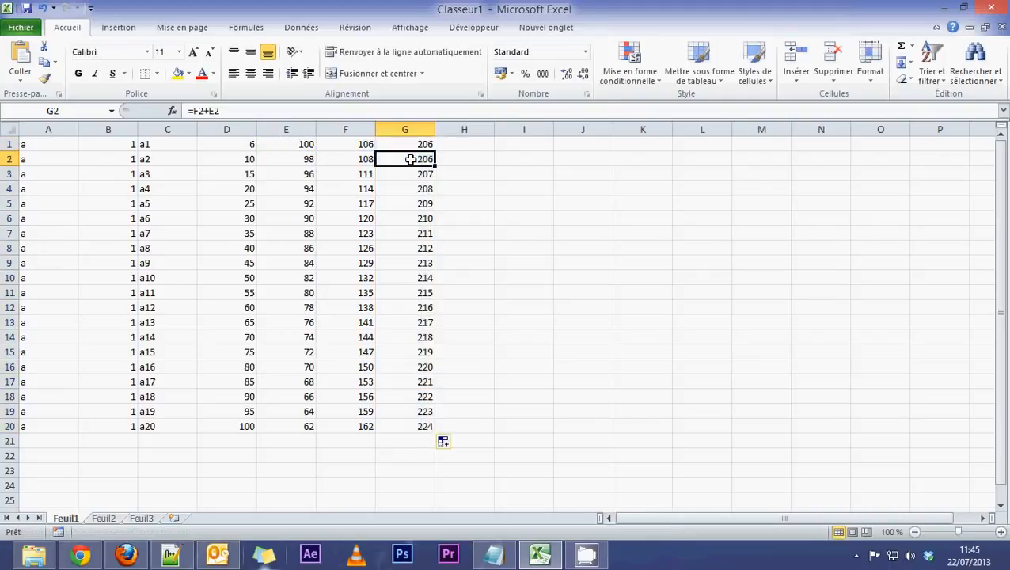
double_click(411, 159)
key(Escape)
double_click(418, 171)
key(Escape)
click(410, 145)
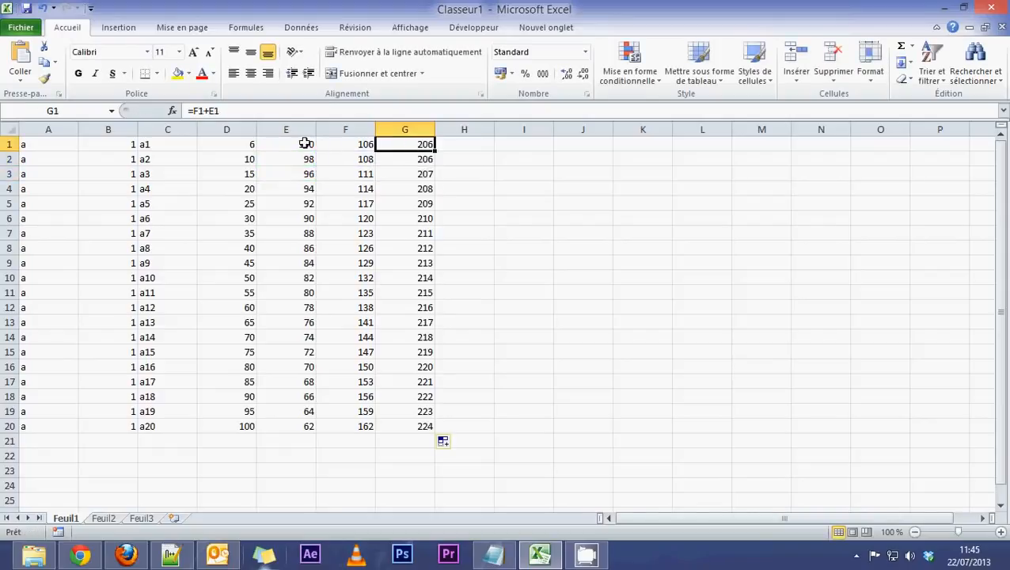
click(366, 144)
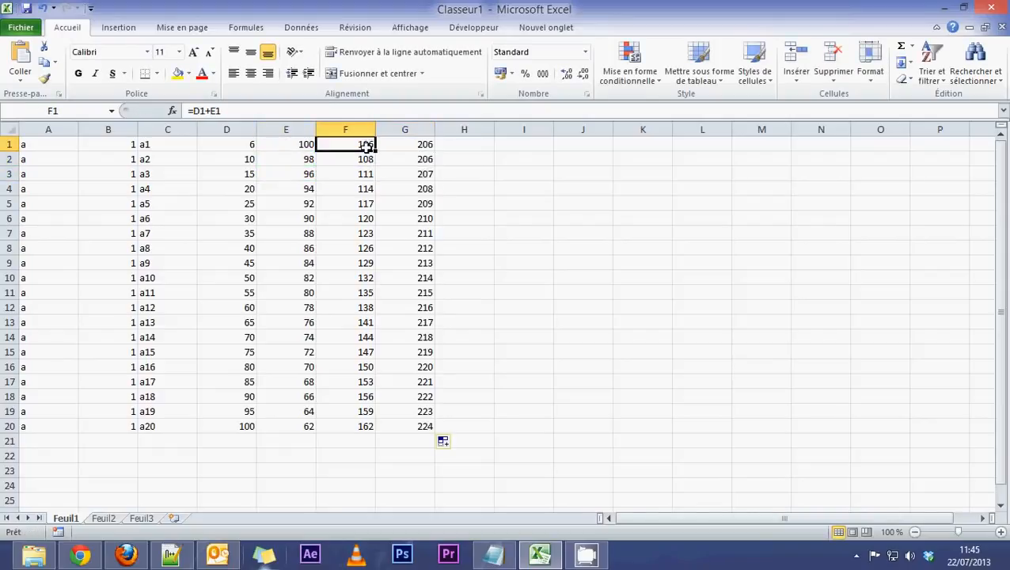
click(364, 161)
click(363, 171)
click(305, 144)
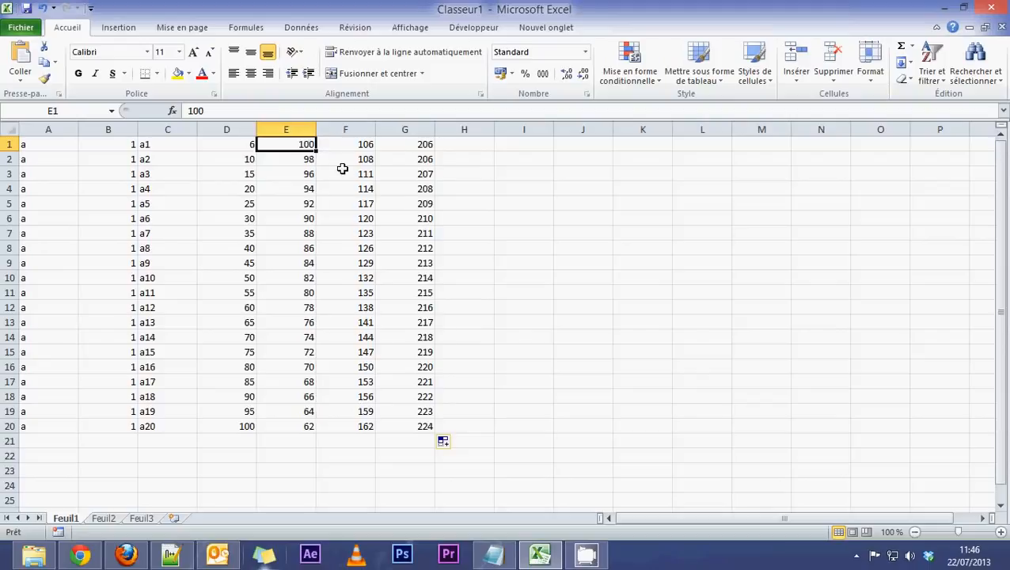
Step: Change the formula in G1 to =F1+$E$1 with an absolute reference and fill it down to G20
click(408, 144)
text(=F1+E1)
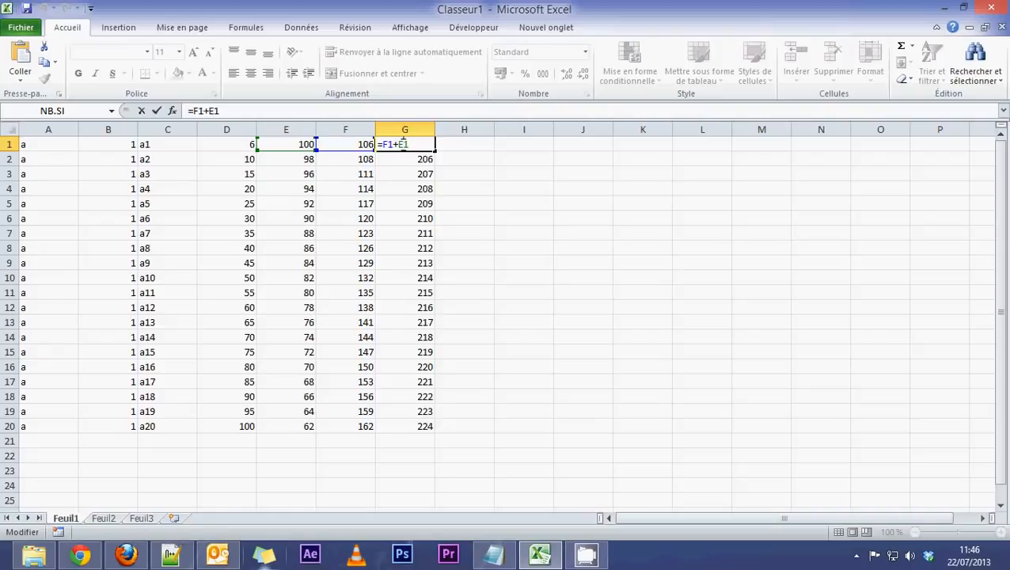
key(F4)
drag(399, 144, 423, 144)
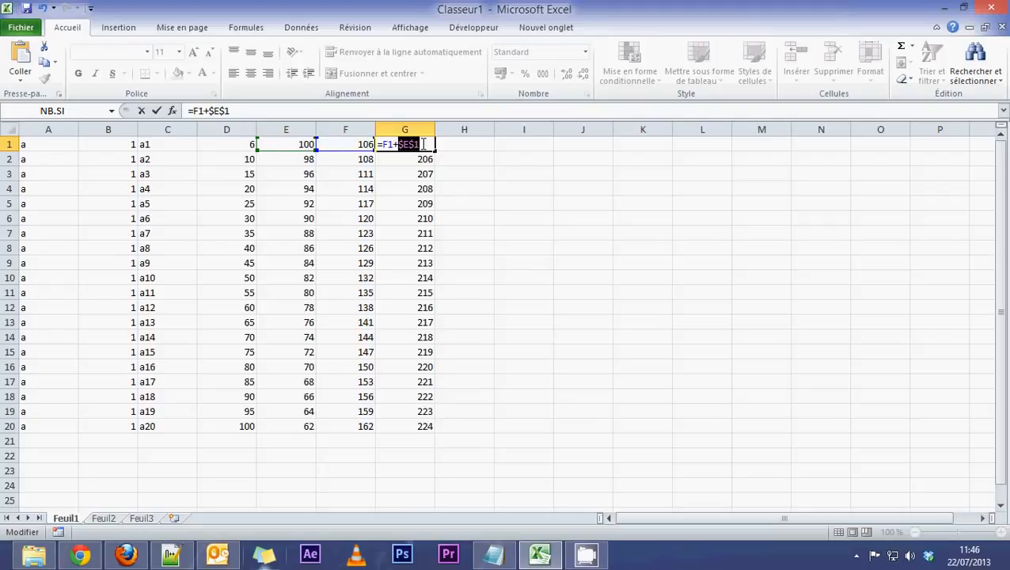
key(Return)
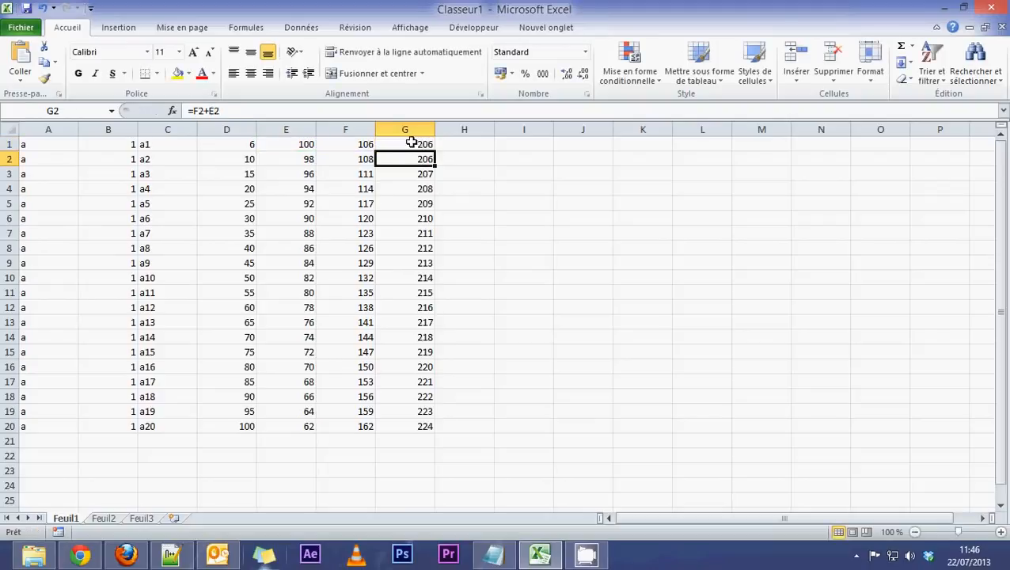
click(413, 144)
double_click(435, 152)
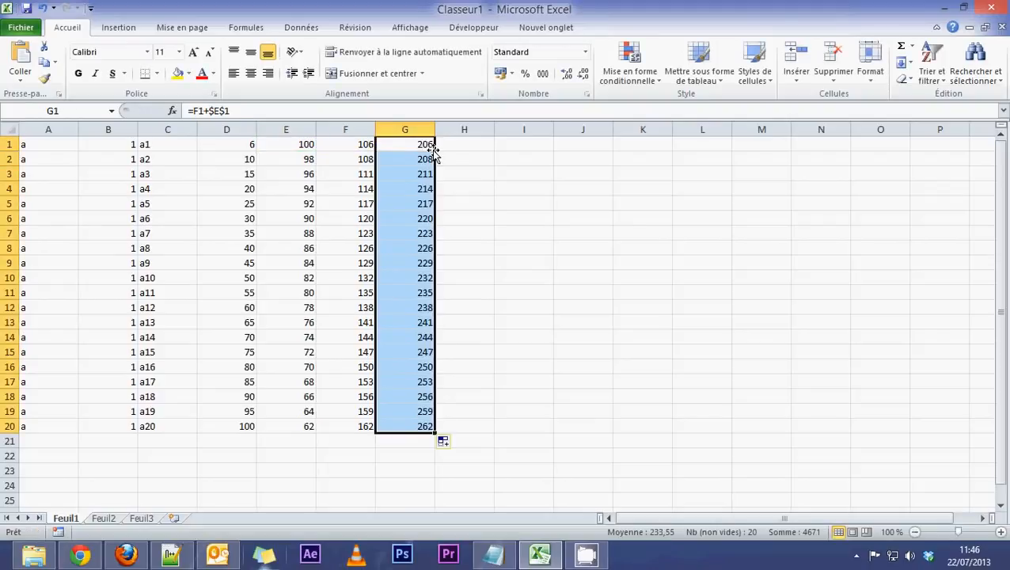
Step: Check in cells G2 to G4 how the filled formulas reference column F and $E$1, and review G1:G20
double_click(394, 159)
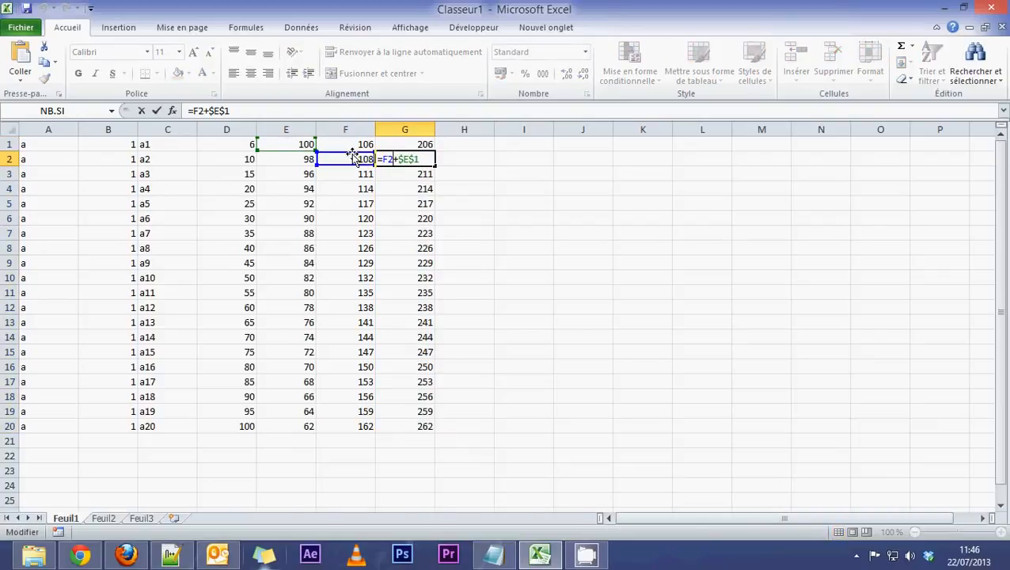
key(Escape)
double_click(407, 173)
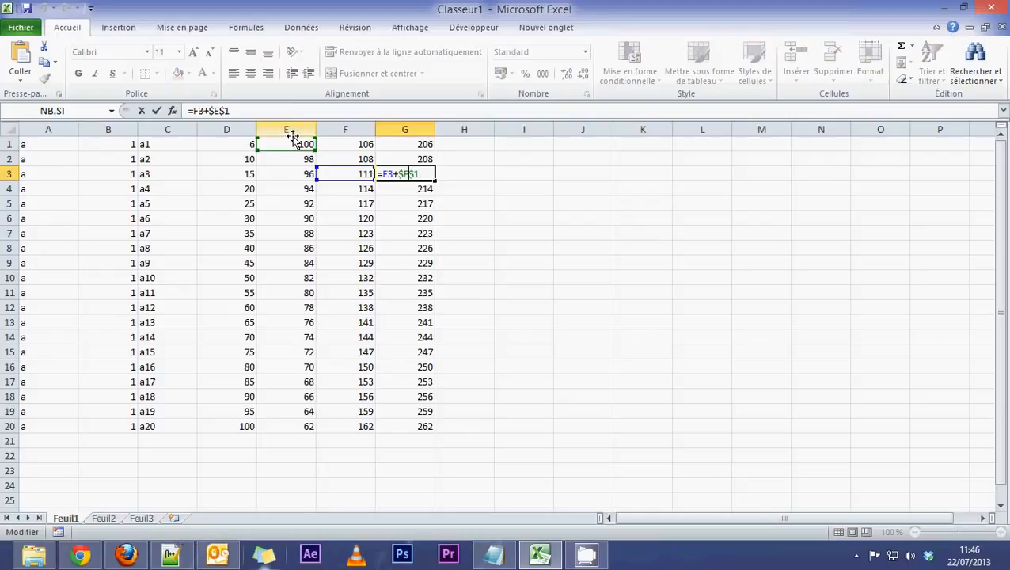
key(Escape)
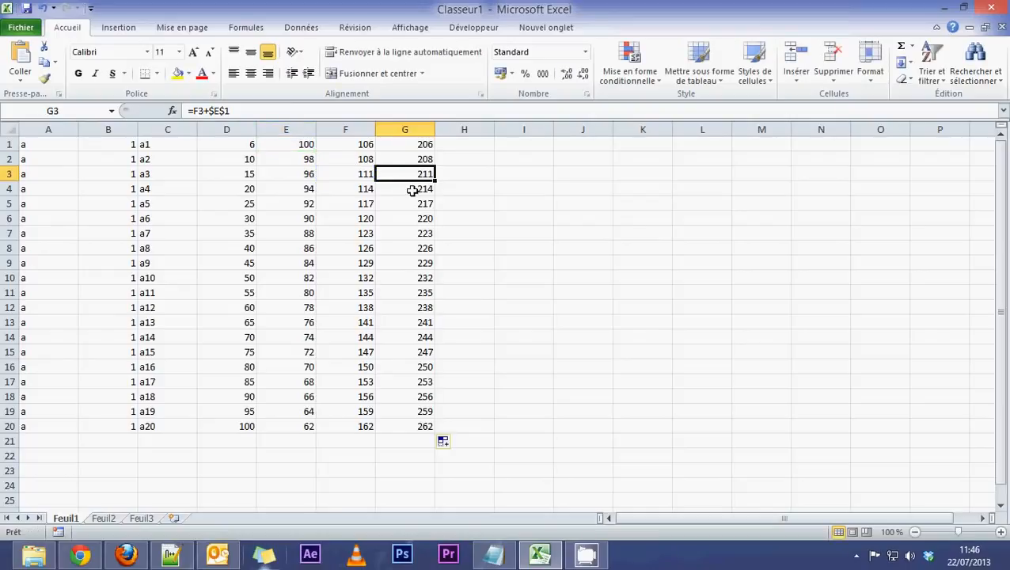
double_click(413, 189)
key(Escape)
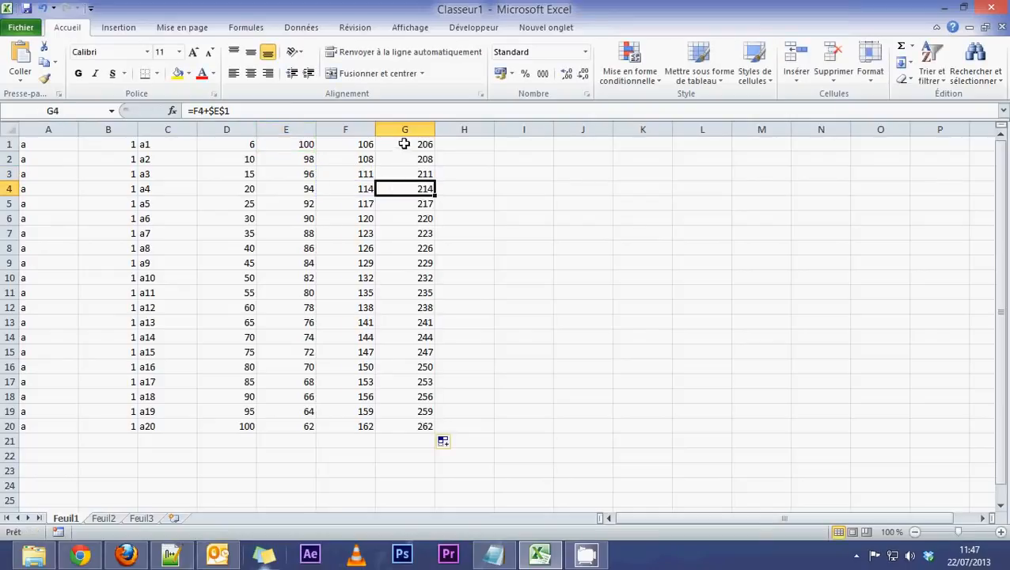
drag(401, 144, 388, 427)
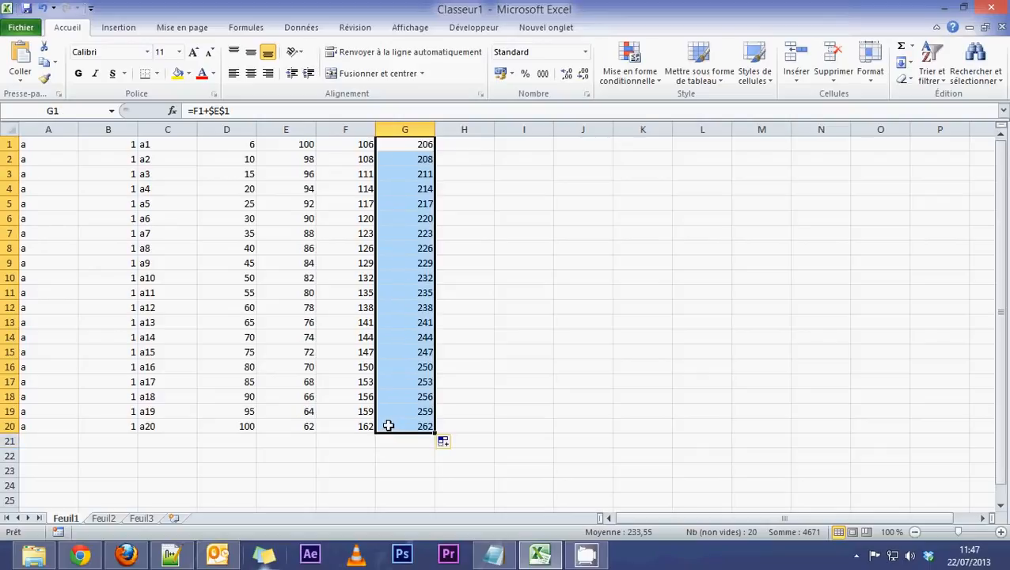
Step: Enter lundi in cell H1 and auto-fill the days of the week down to H20
click(458, 143)
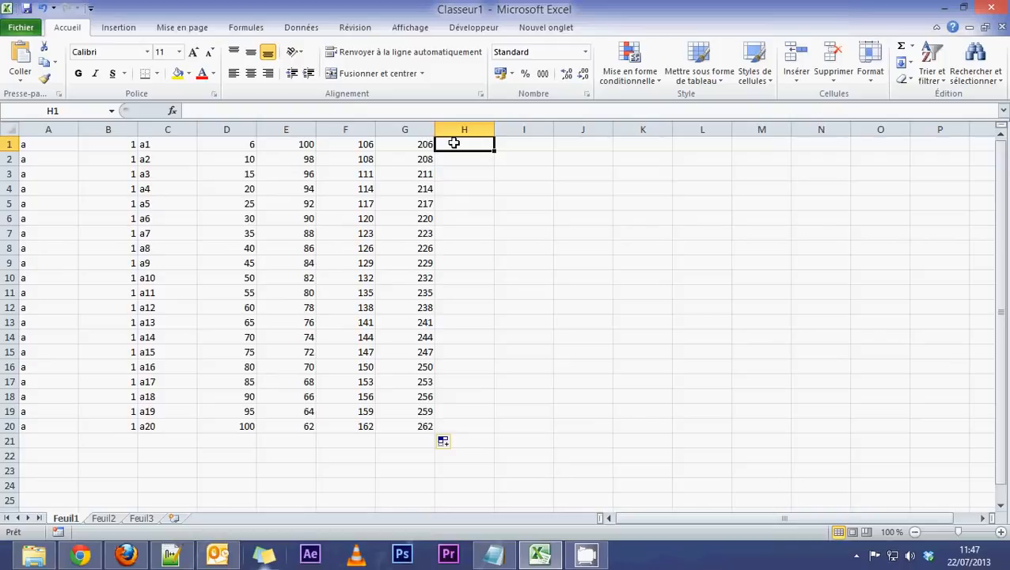
text(lundi)
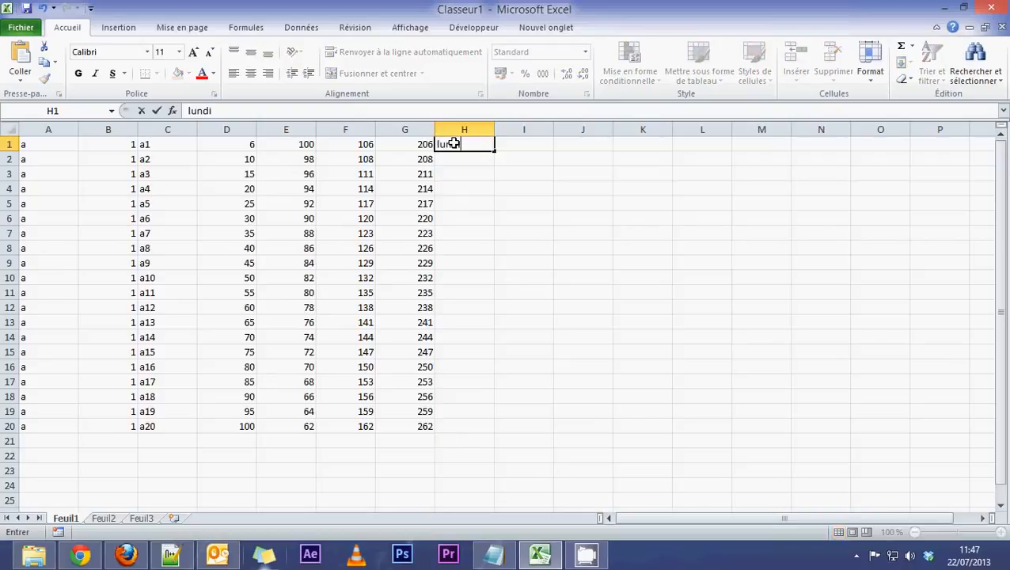
key(Return)
click(453, 143)
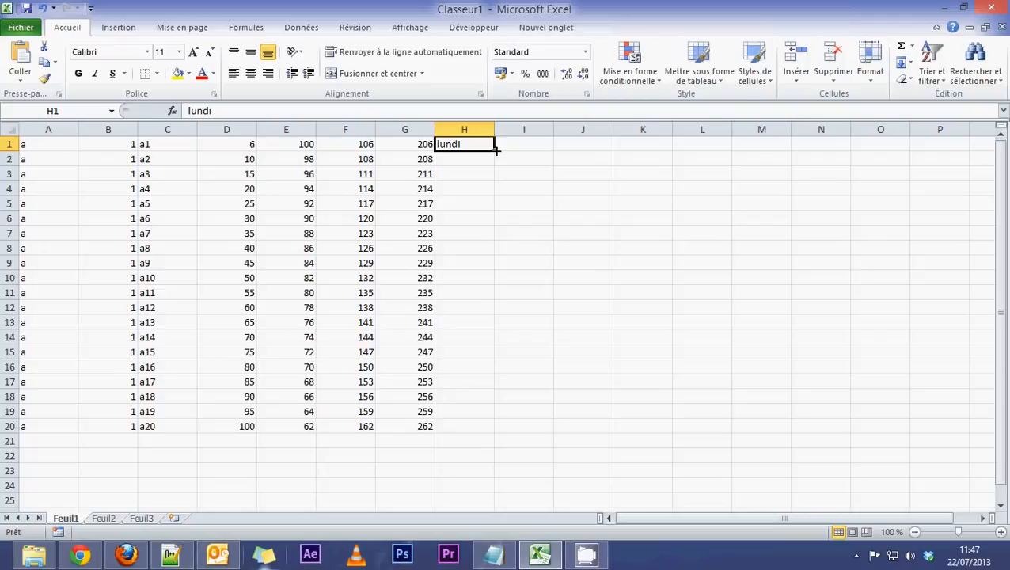
drag(496, 150, 495, 433)
drag(474, 147, 468, 426)
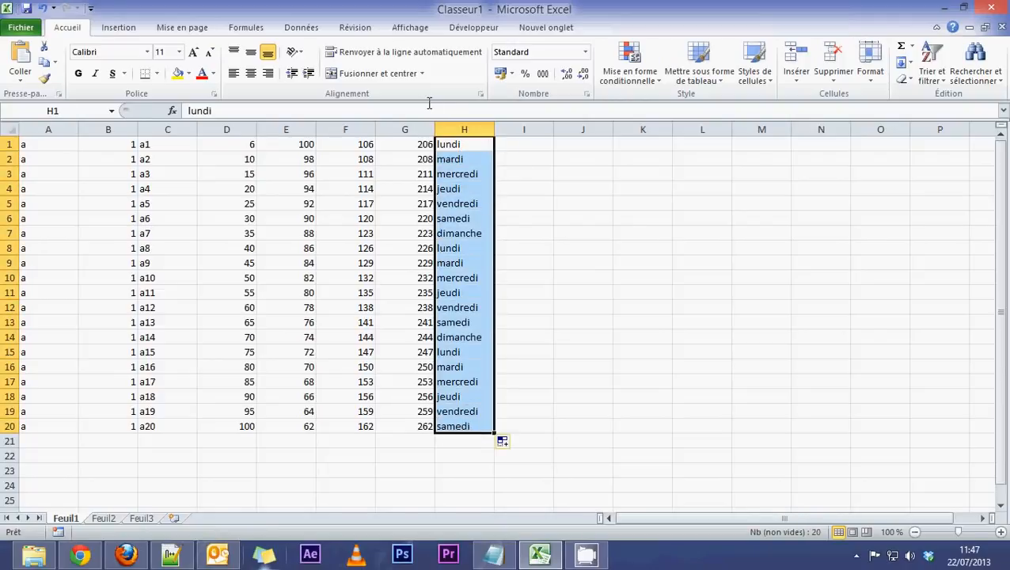
click(458, 145)
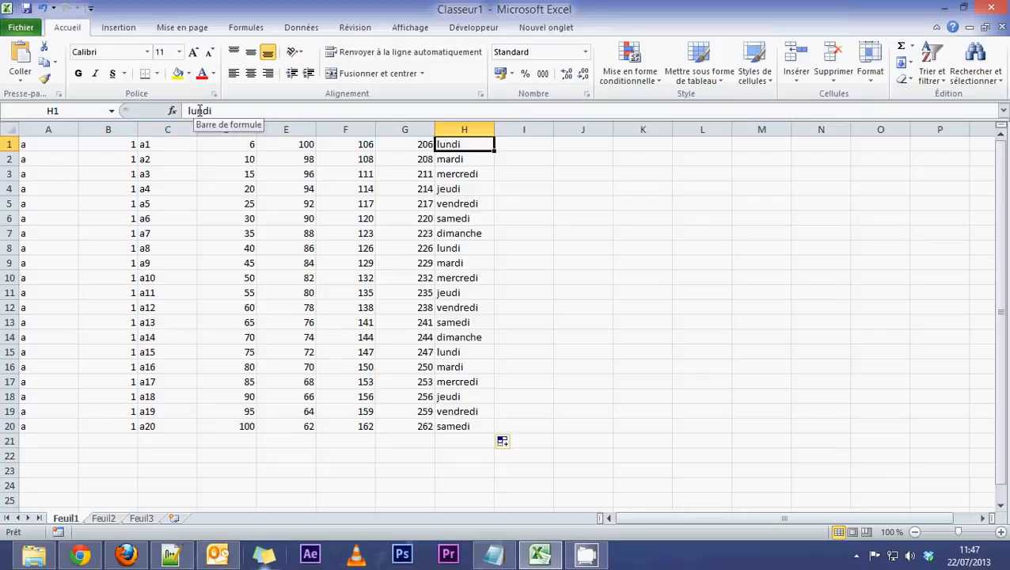
Step: Enter janvier in cell I1
click(502, 147)
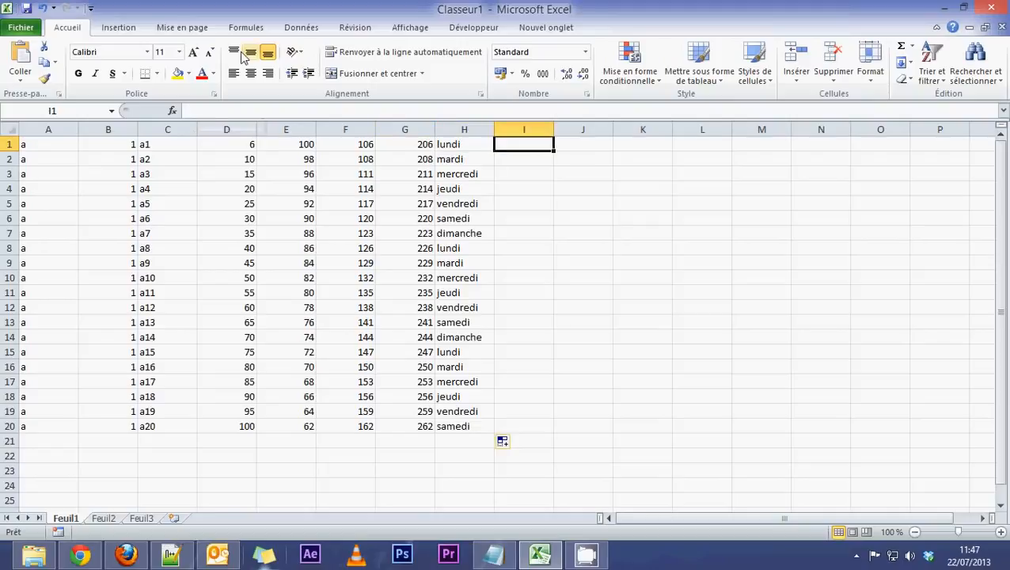
text(janvier)
key(Return)
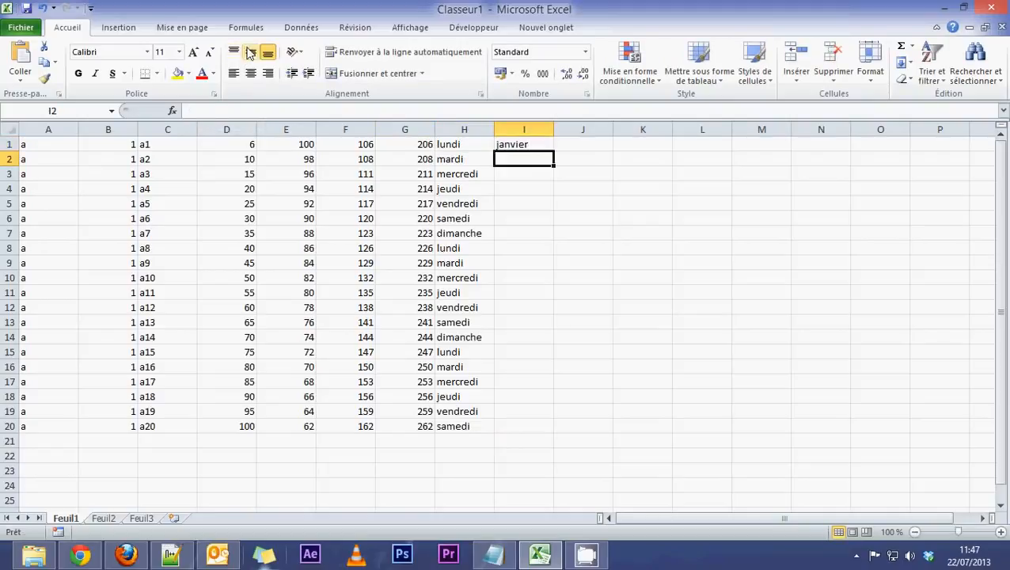
Step: Auto-fill the months from cell I1 down to I20
click(552, 150)
double_click(554, 150)
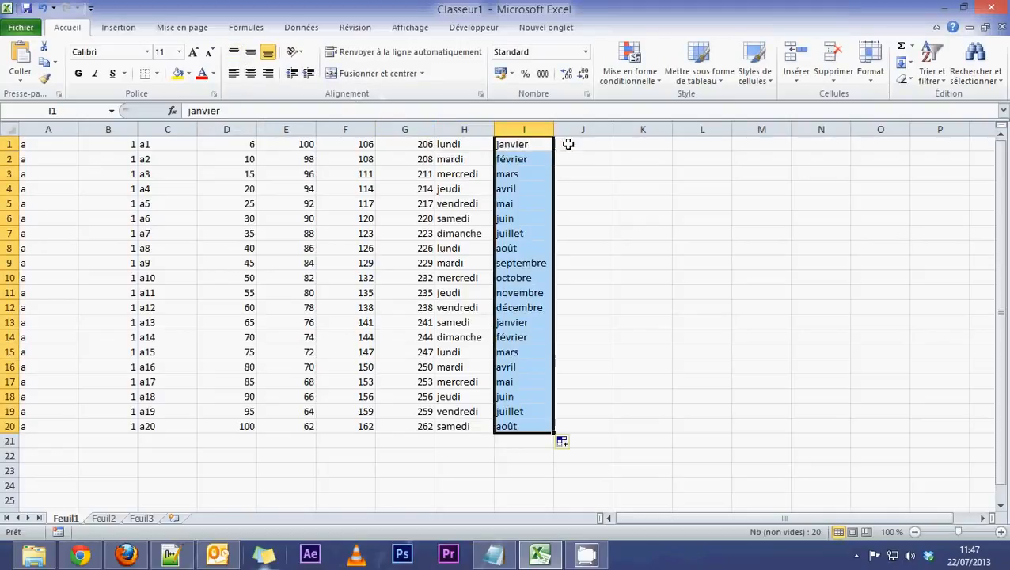
Step: Enter the date 10/10/2012 in cell J1 and auto-fill the consecutive days down to J20
click(571, 143)
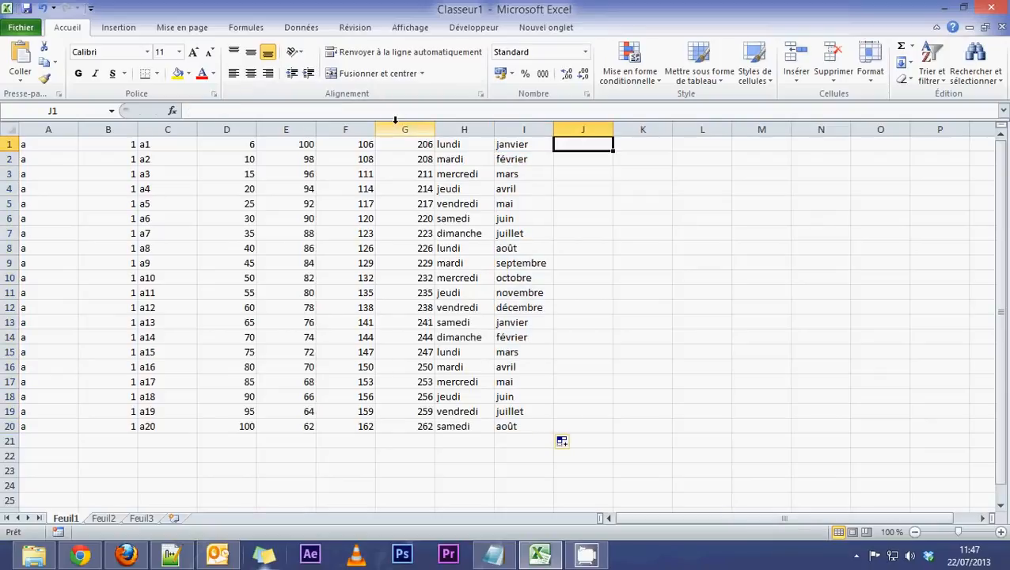
text(10/10/2012)
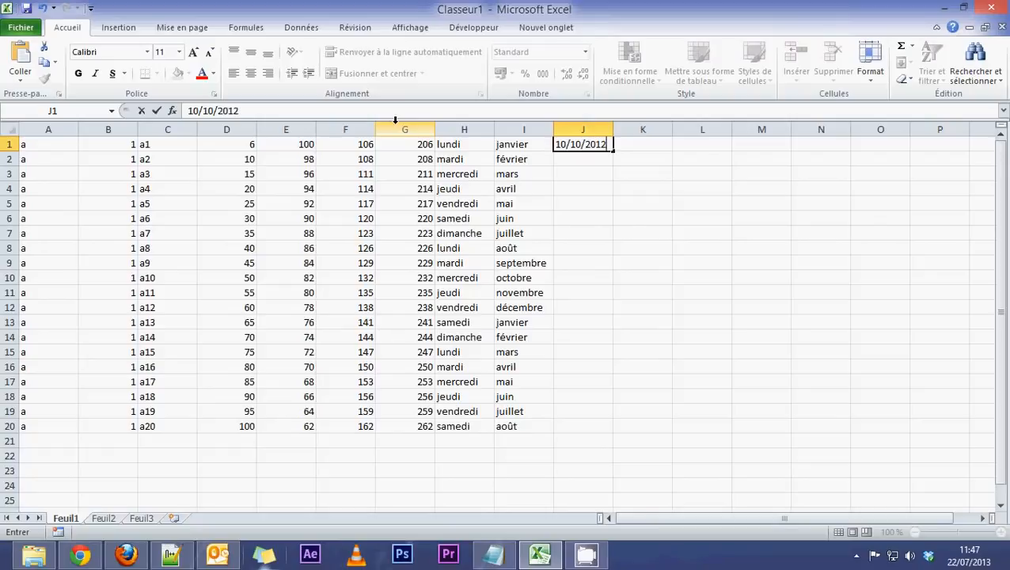
key(Return)
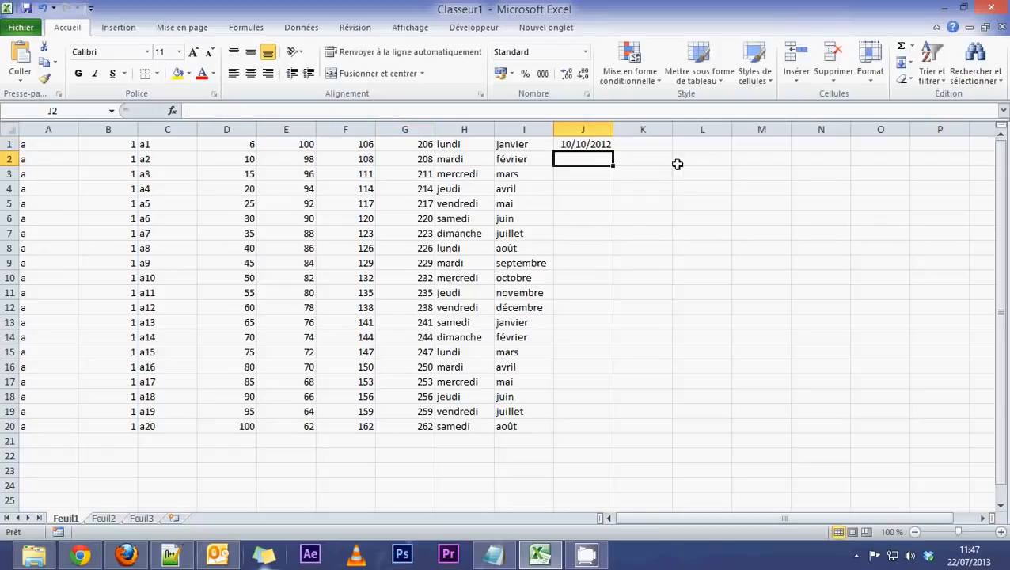
click(590, 144)
double_click(610, 151)
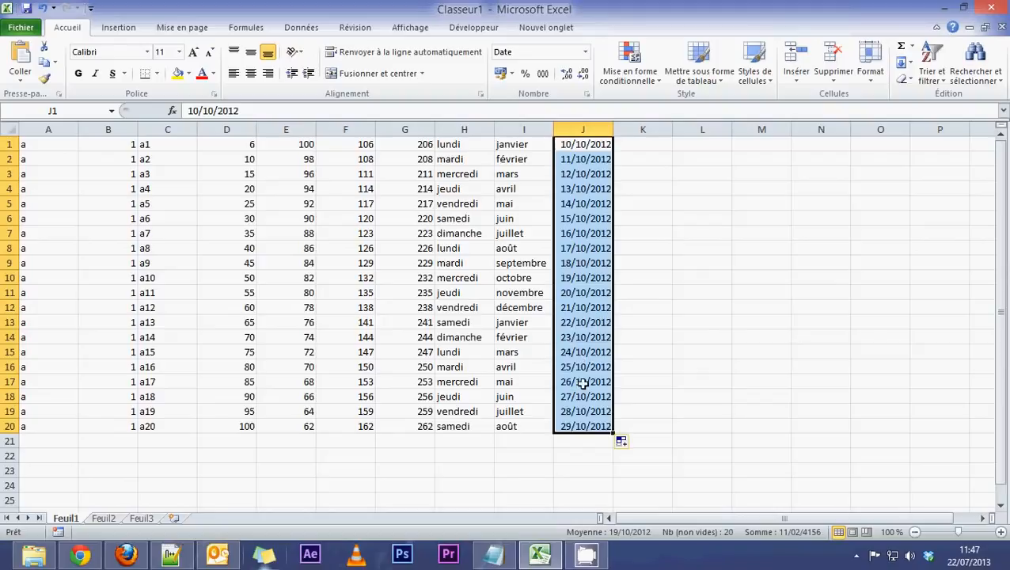
Step: Replace the date in J1 with 29/12/2012 and auto-fill the consecutive days down to J20
click(580, 141)
text(29)
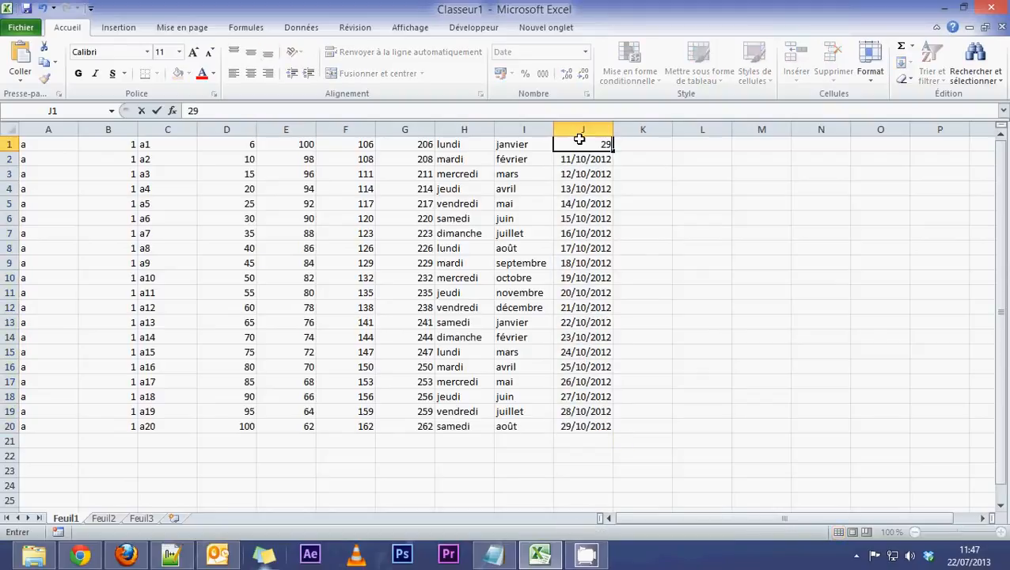
text(/12/2012)
key(Return)
click(582, 144)
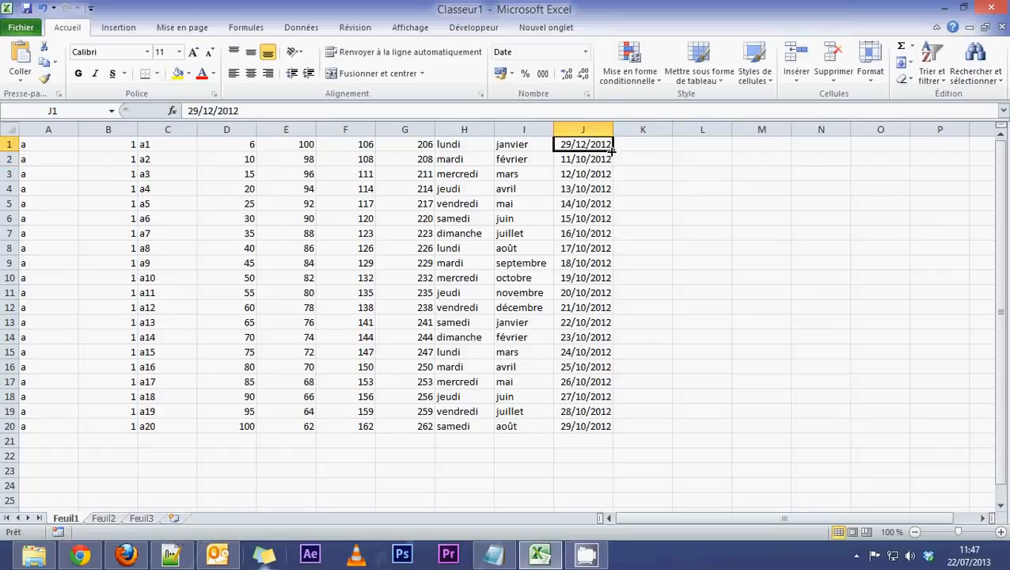
double_click(612, 148)
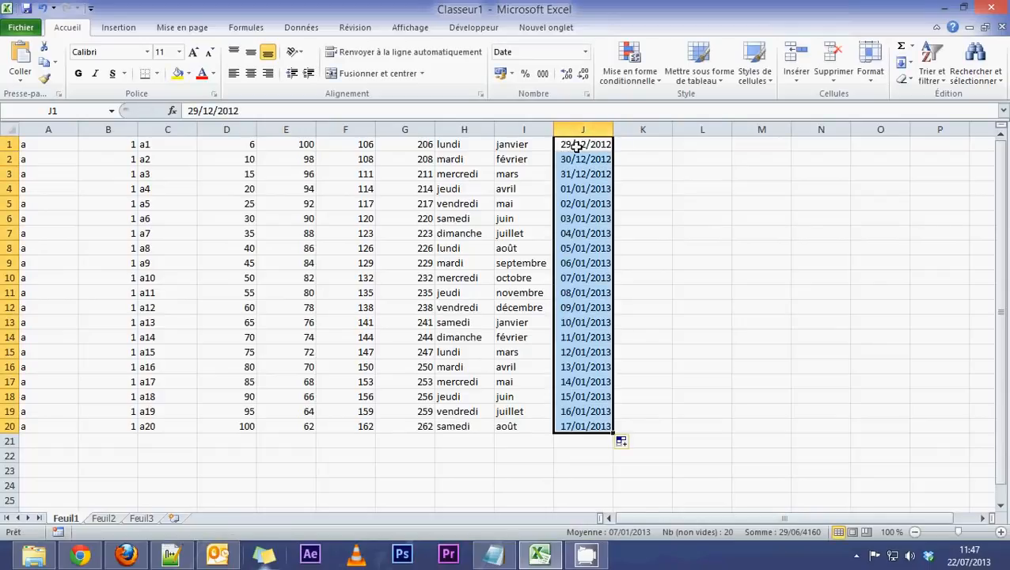
Step: Check how the filled dates cross the year change in cells J3 and J4, and review J1:J20
click(572, 176)
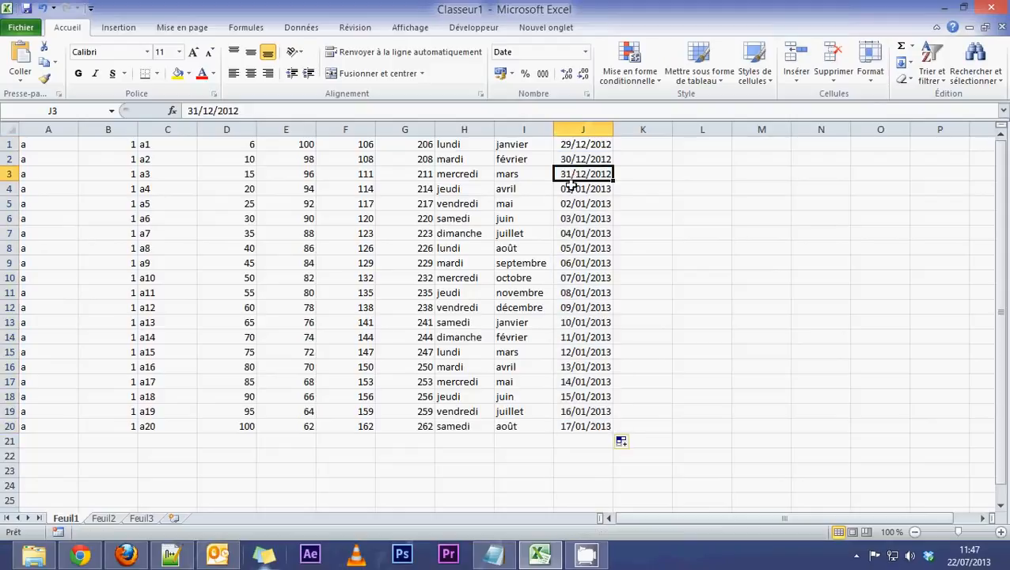
click(572, 189)
click(571, 173)
click(573, 189)
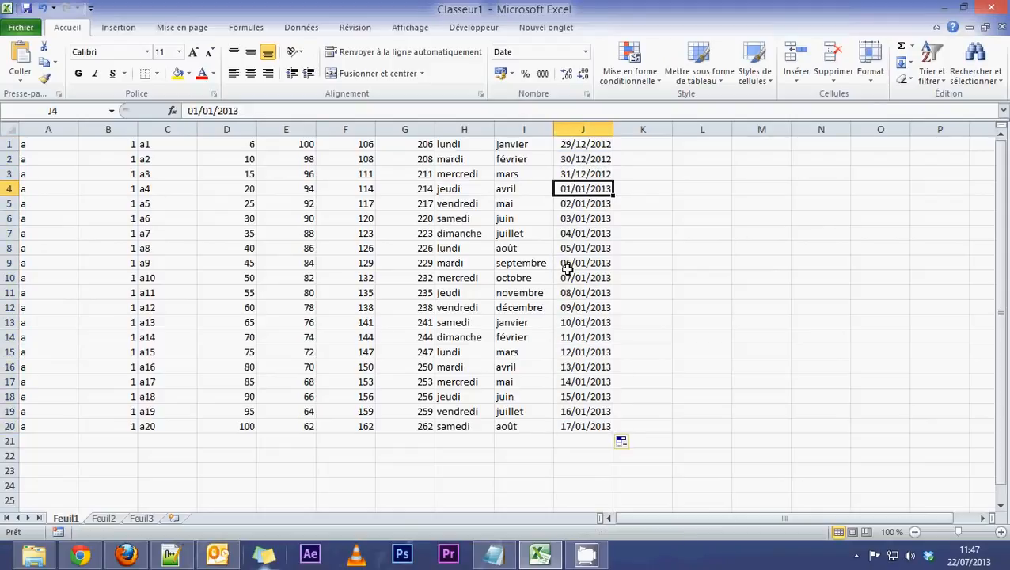
drag(582, 426, 595, 142)
Step: Inspect the date in J1 in edit mode and leave the cell without changing it
click(572, 144)
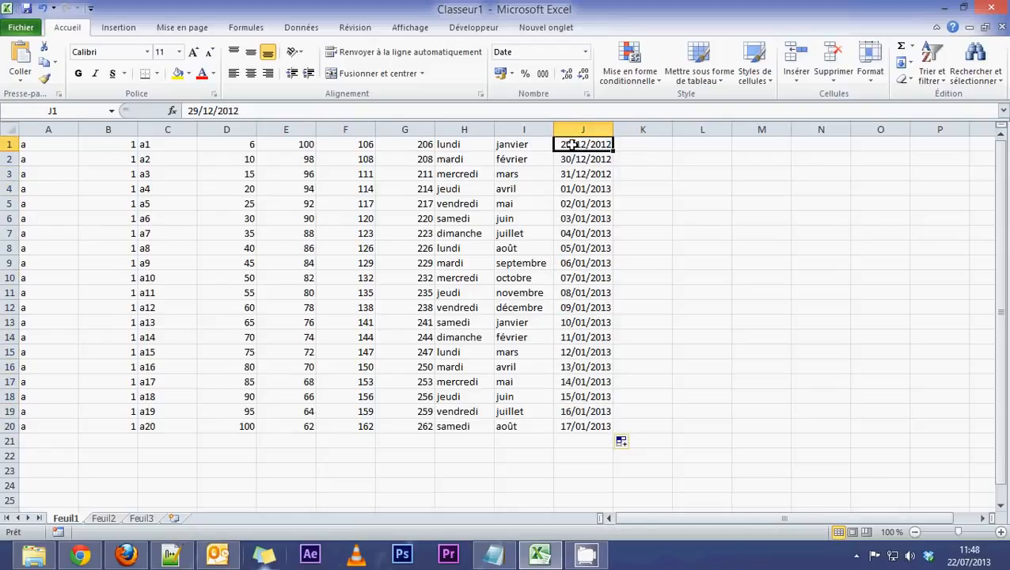
double_click(571, 144)
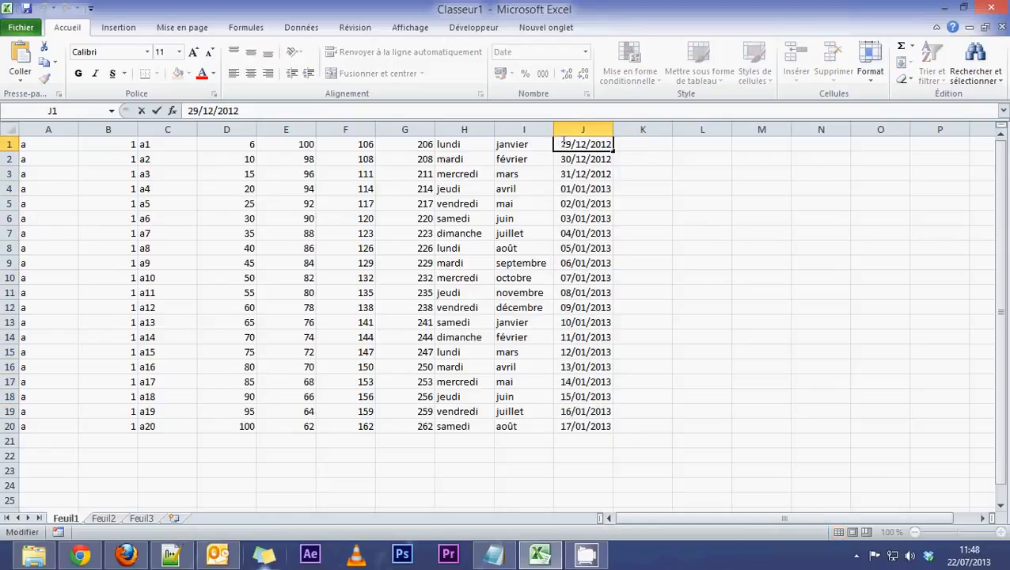
drag(561, 144, 612, 144)
click(584, 157)
click(588, 144)
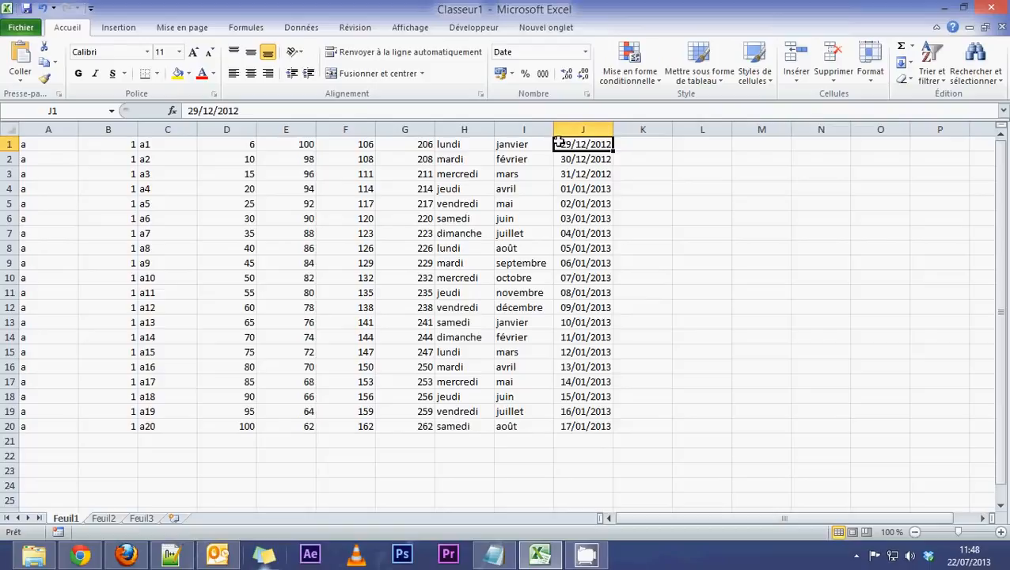
Step: Try the Date longue format on cell J1 and switch it back to Date courte
click(585, 52)
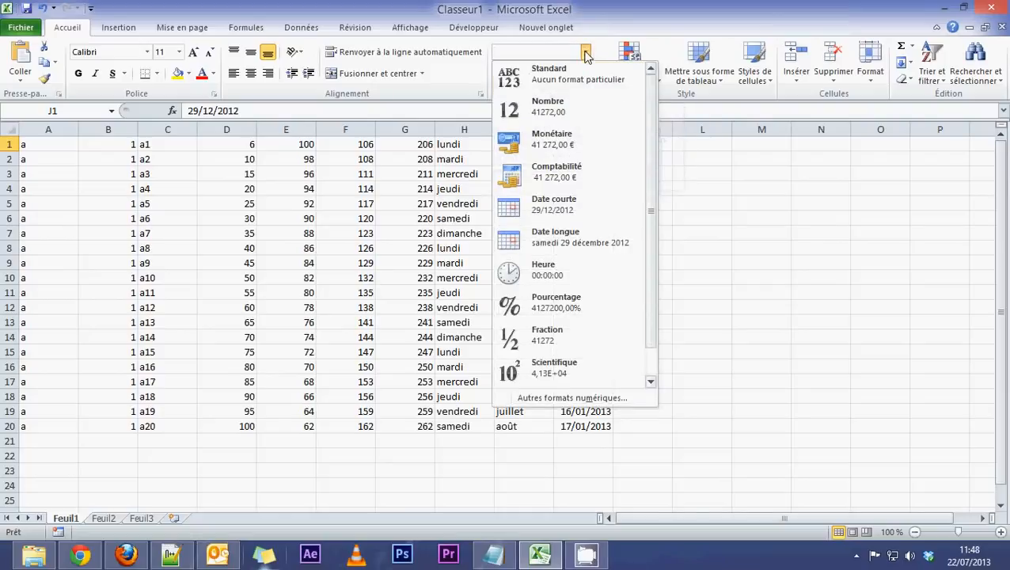
click(564, 205)
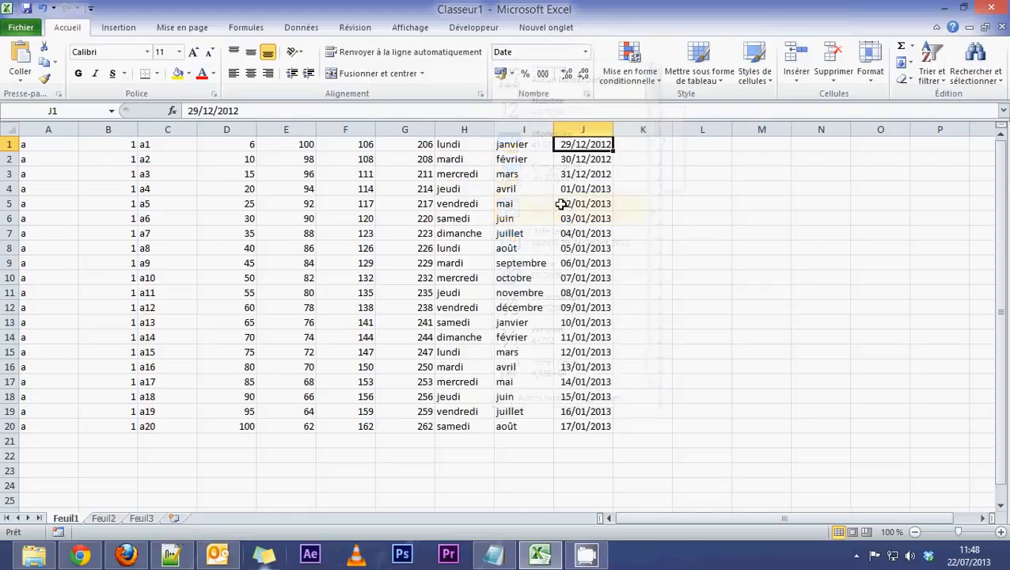
click(585, 51)
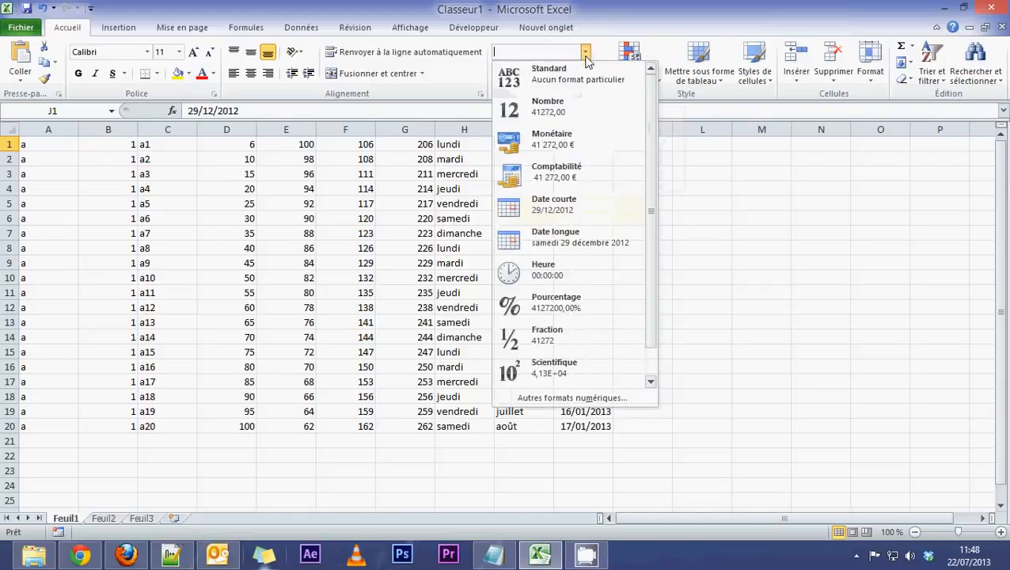
click(561, 241)
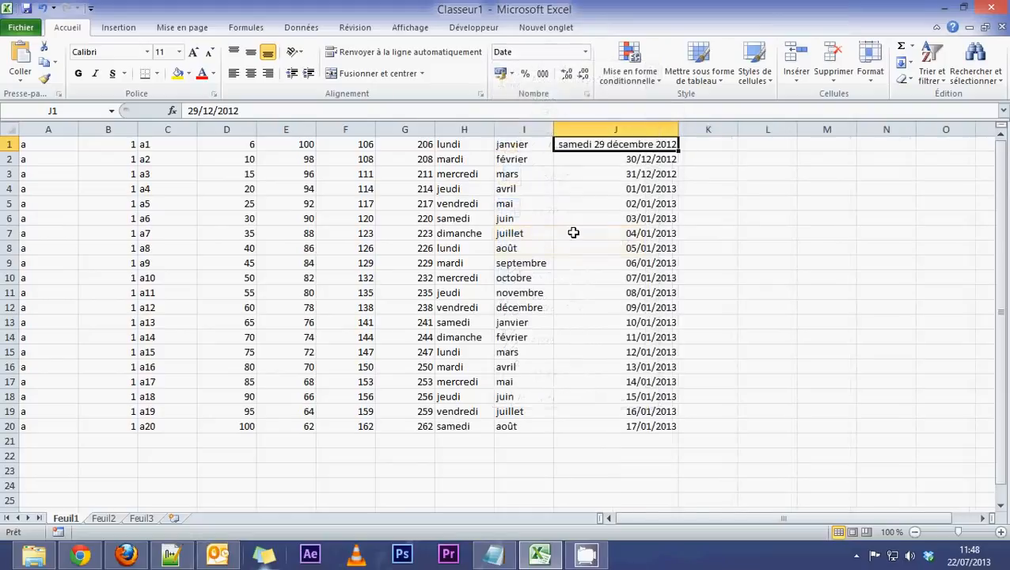
click(585, 52)
click(564, 205)
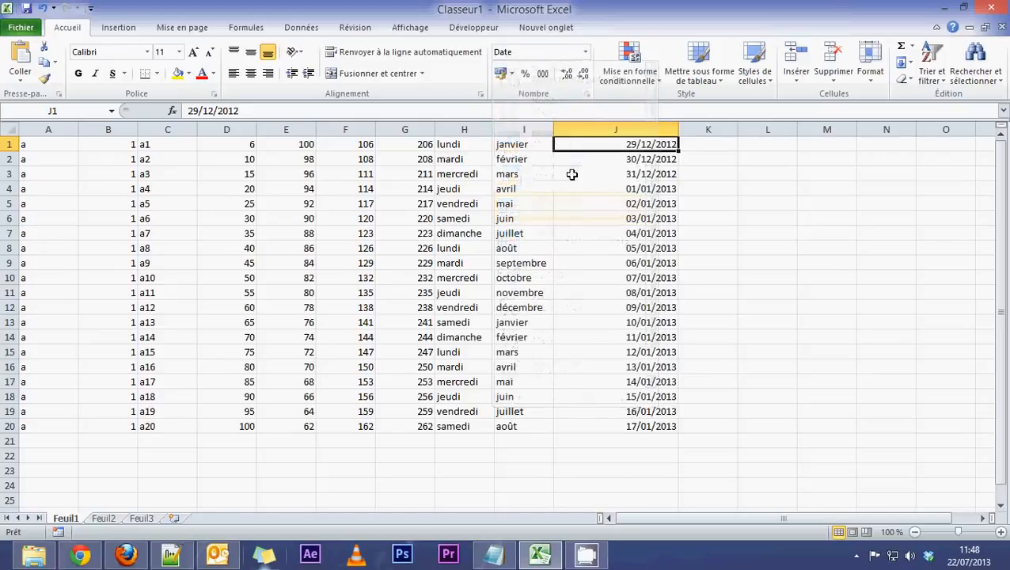
Step: Fill J1 down to J20 in the Date longue format and fit column J's width to its contents
click(585, 51)
click(561, 241)
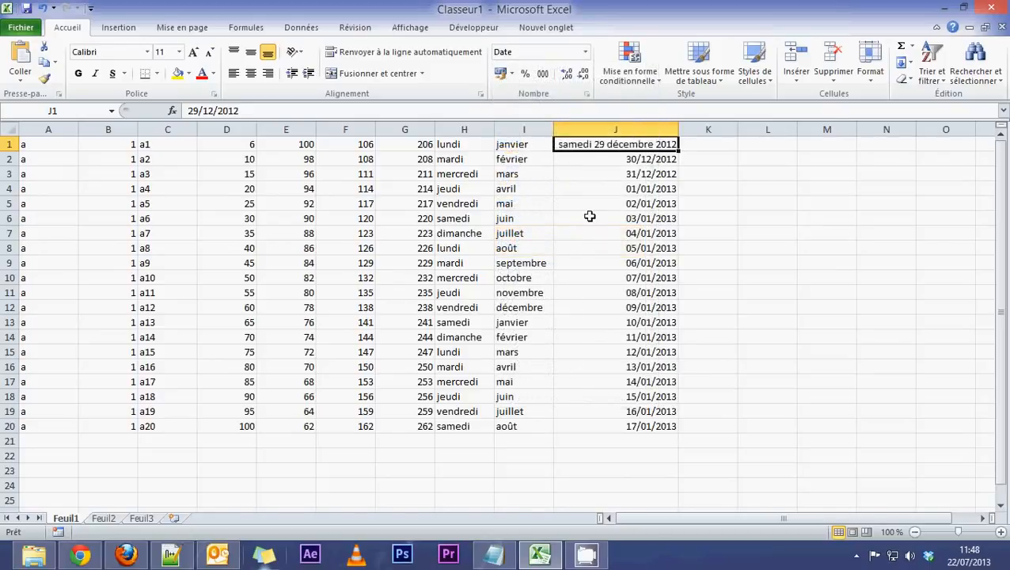
double_click(678, 151)
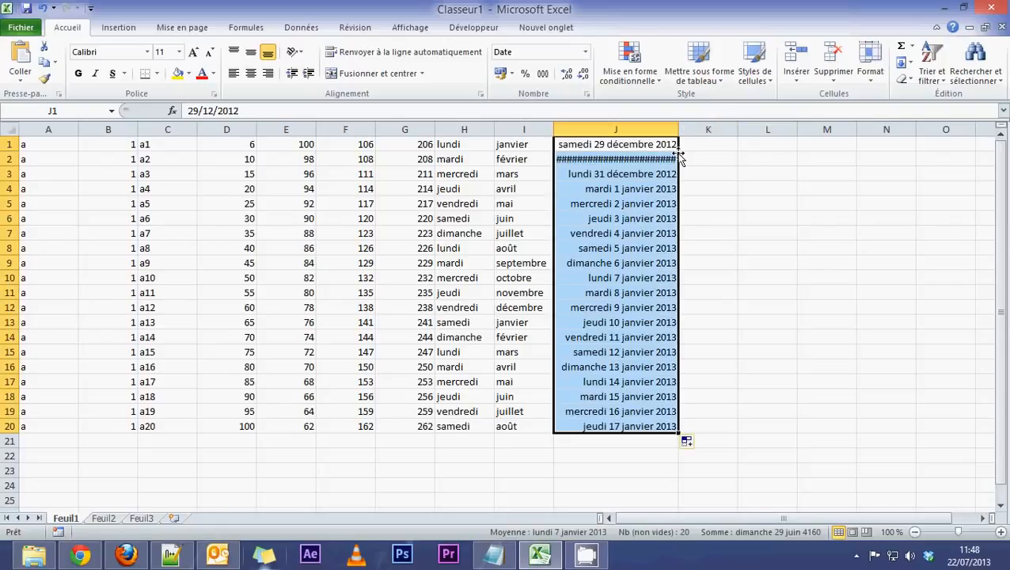
double_click(678, 129)
Step: Enter the time 08:00 in cell K1 and auto-fill the hourly times down to K20
click(719, 146)
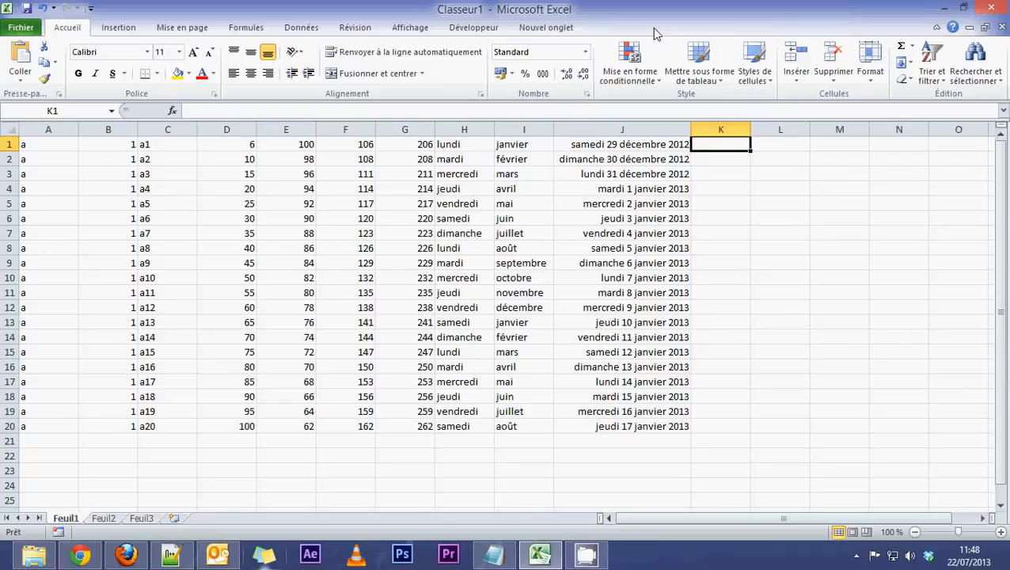
text(08:00)
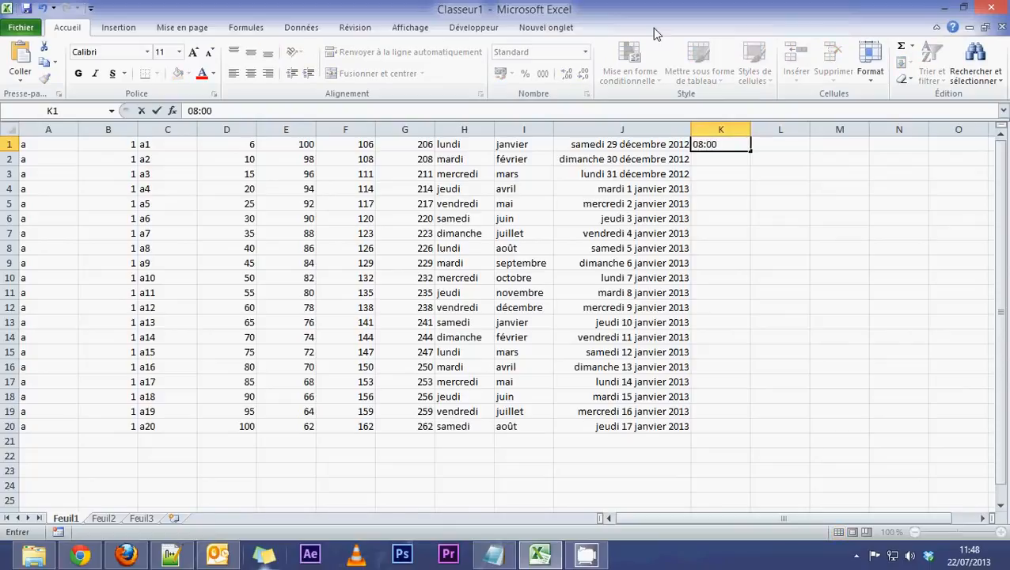
key(Return)
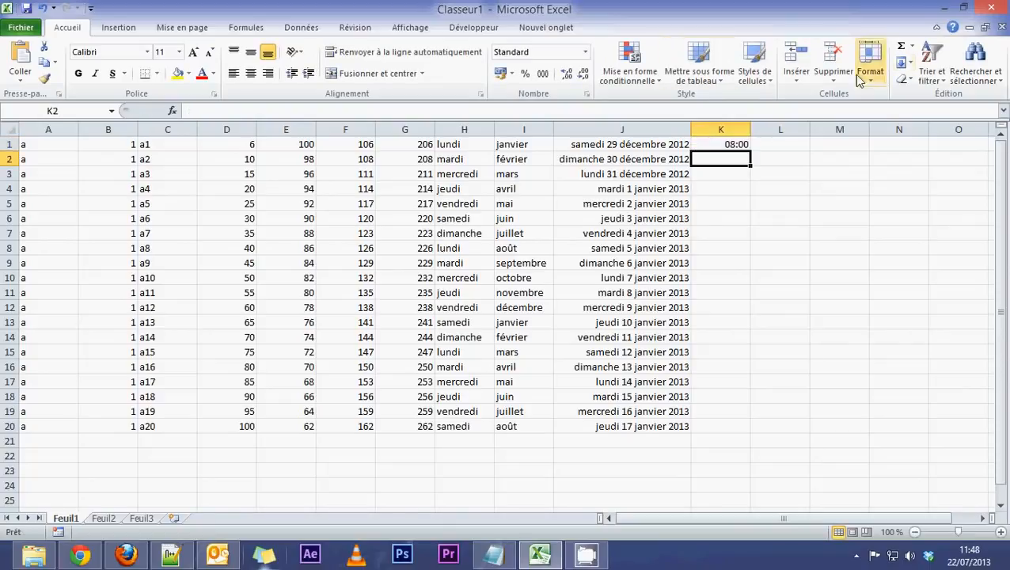
click(734, 146)
double_click(752, 149)
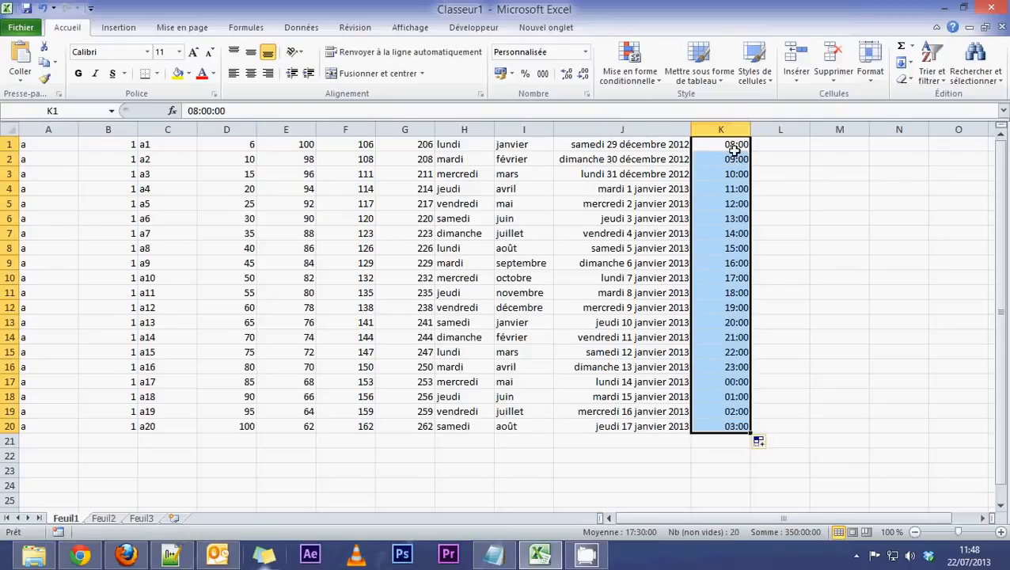
Step: Review the hourly times in column K and check how cells K17 to K20 continue past midnight
drag(733, 146, 735, 382)
click(735, 381)
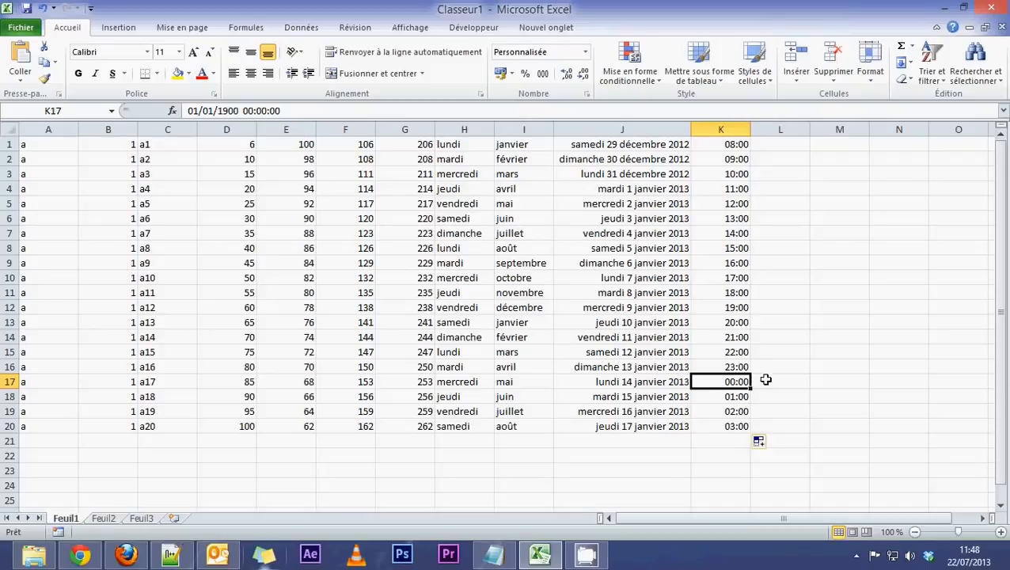
click(726, 397)
click(728, 412)
click(729, 426)
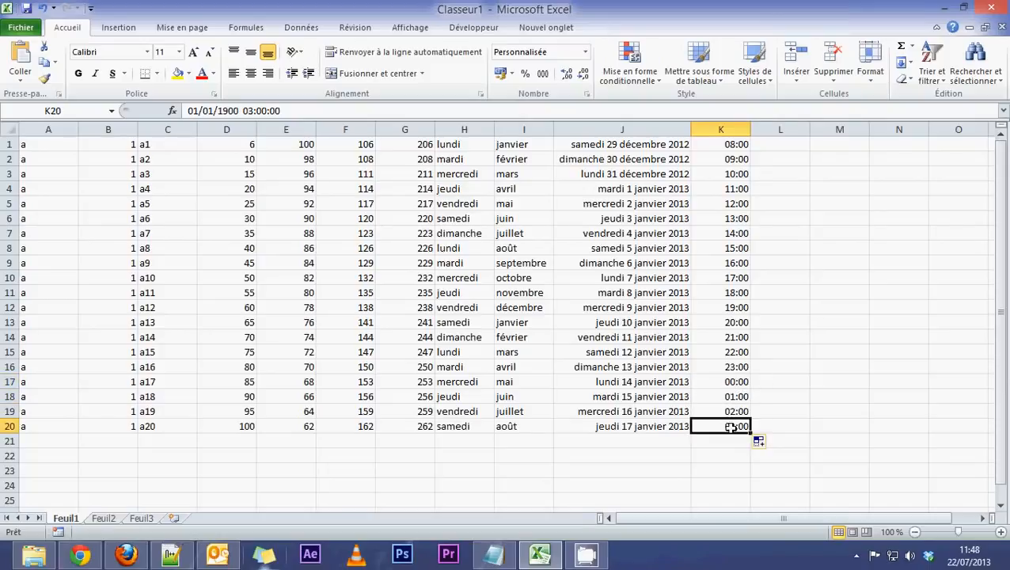
Step: Enter the time 08:00 in cell L1
click(768, 144)
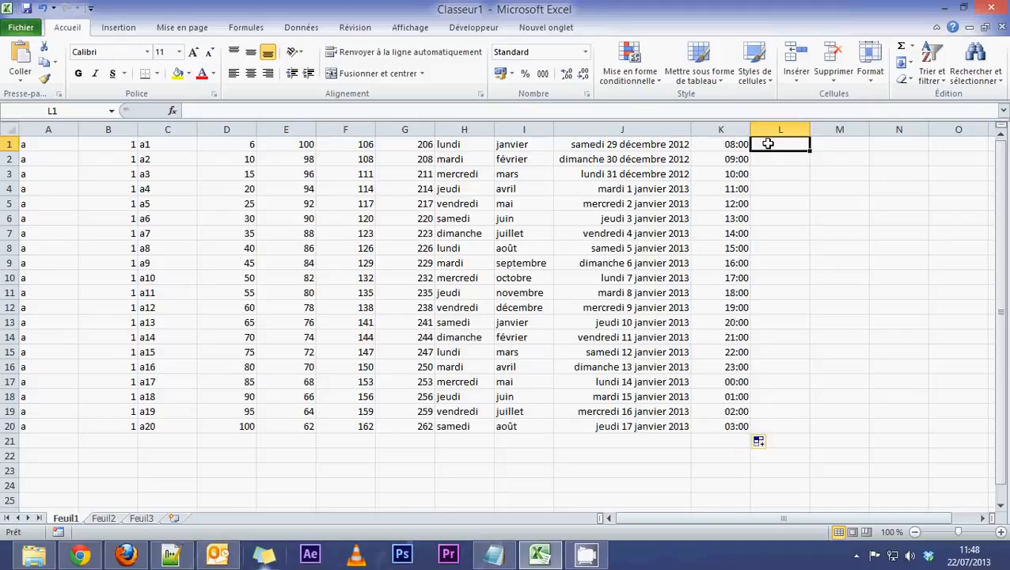
text(08:)
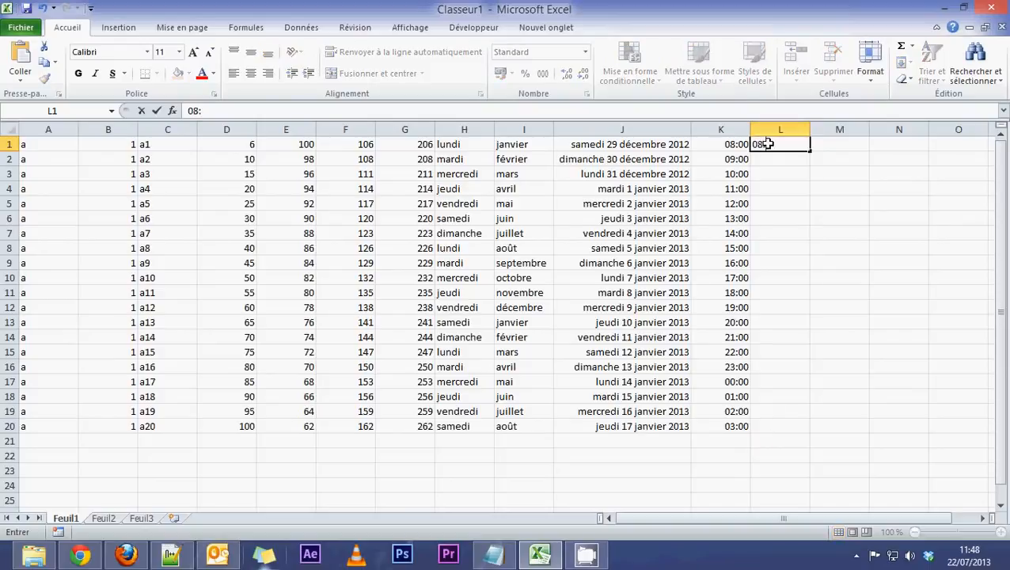
text(00:00)
key(BackSpace)
key(BackSpace)
key(Return)
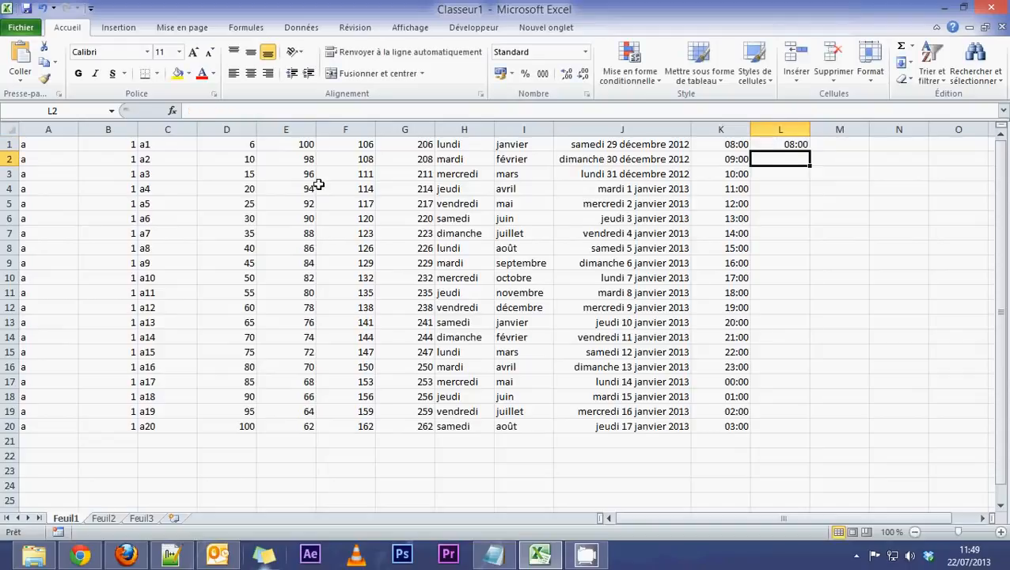
Step: Enter 08:30 in cell L2 and extend the half-hour series from L1:L2 down to L20
drag(242, 143, 305, 158)
click(780, 160)
text(08:30)
key(Return)
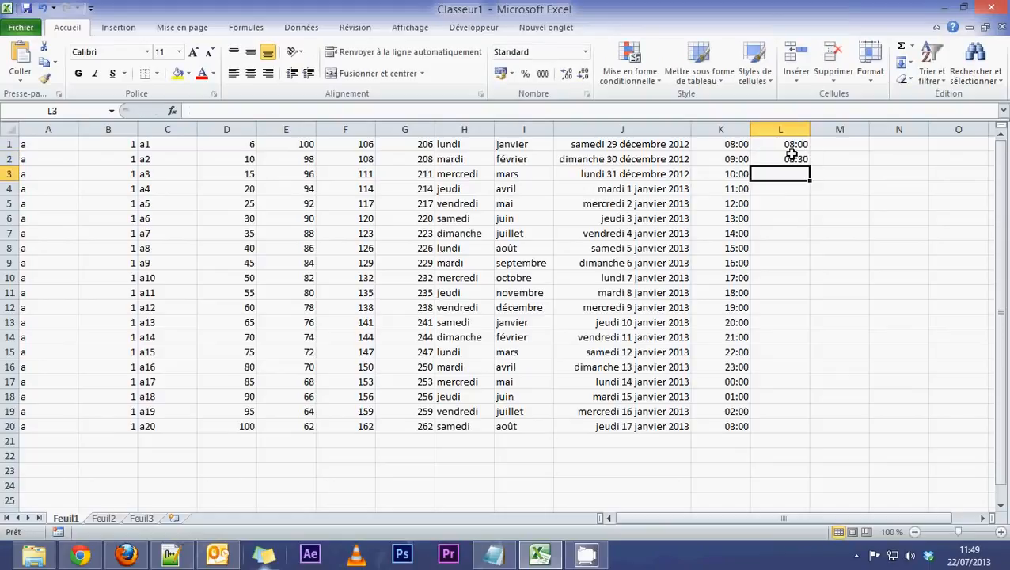
drag(794, 145, 798, 159)
double_click(809, 169)
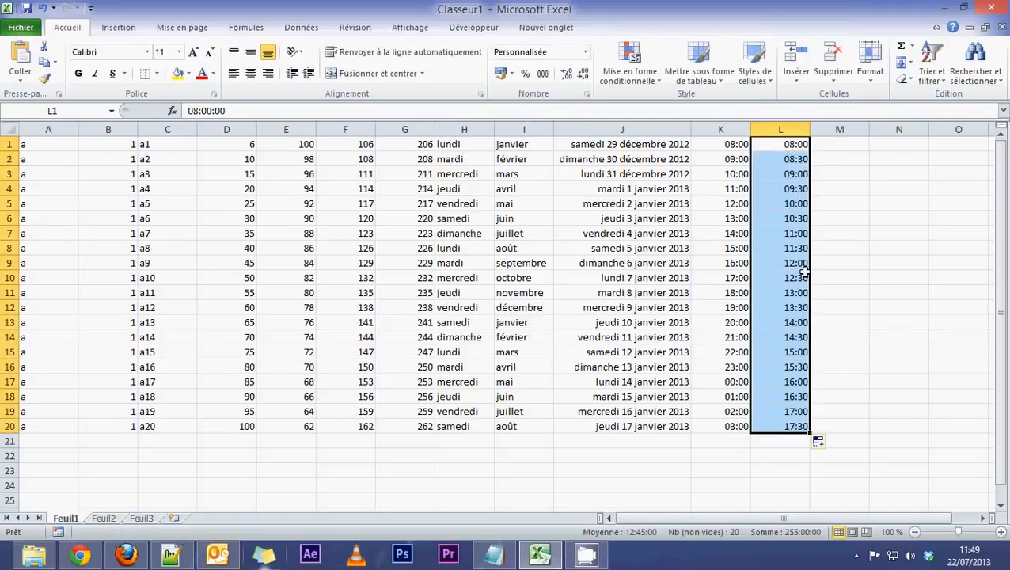
Step: Repeat the half-hour fill from L1:L2 down to L20 and select cell M1
click(798, 233)
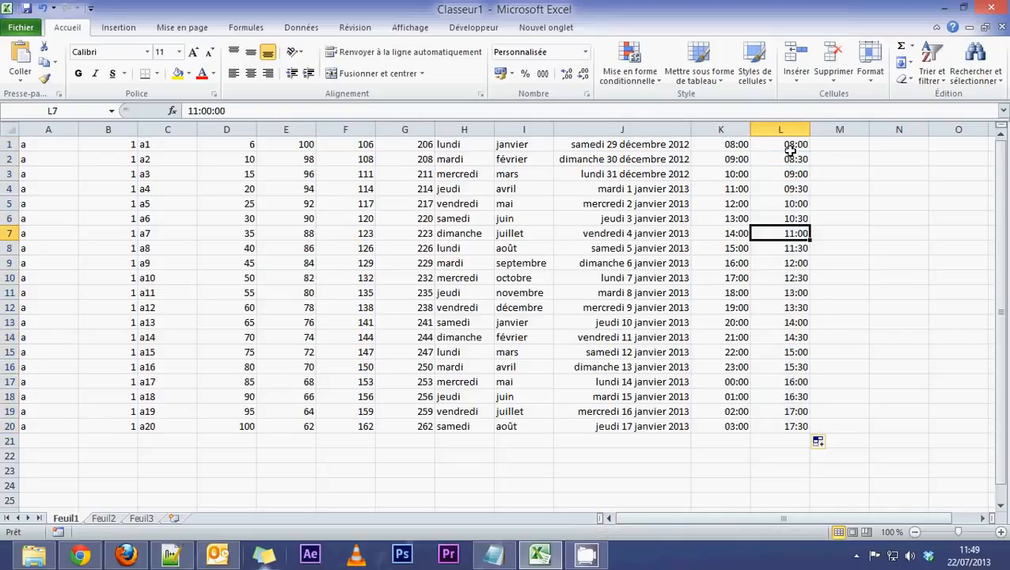
drag(789, 146, 796, 161)
click(780, 146)
click(792, 148)
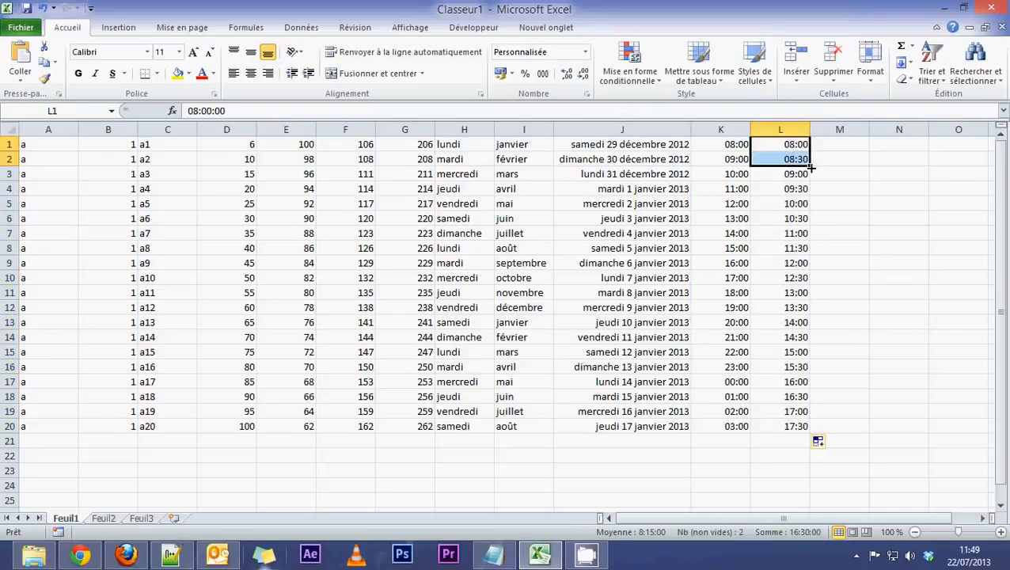
double_click(811, 167)
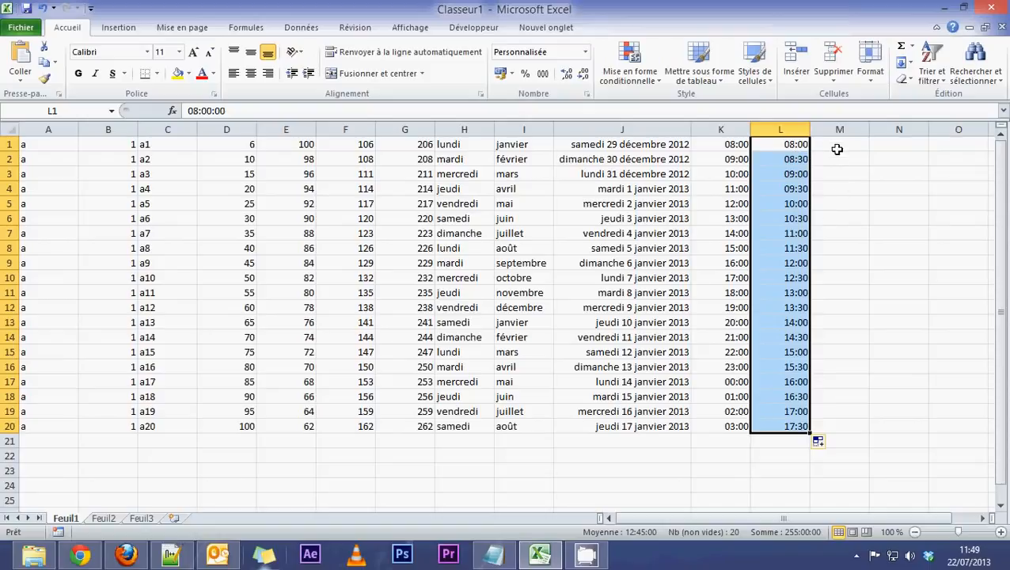
click(821, 144)
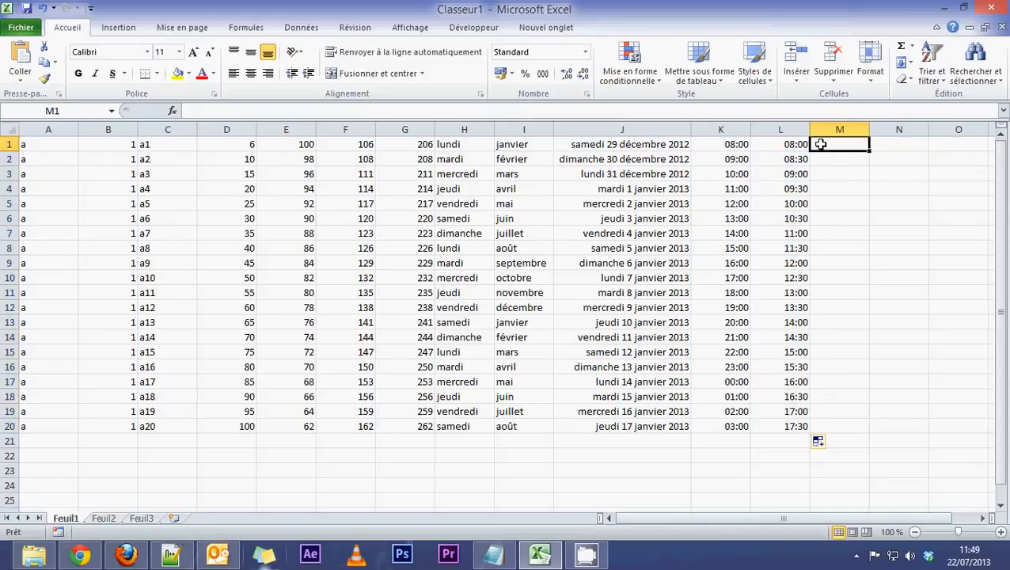
Step: Enter the date 10/10/2007 in cell M1
text(10)
text(/)
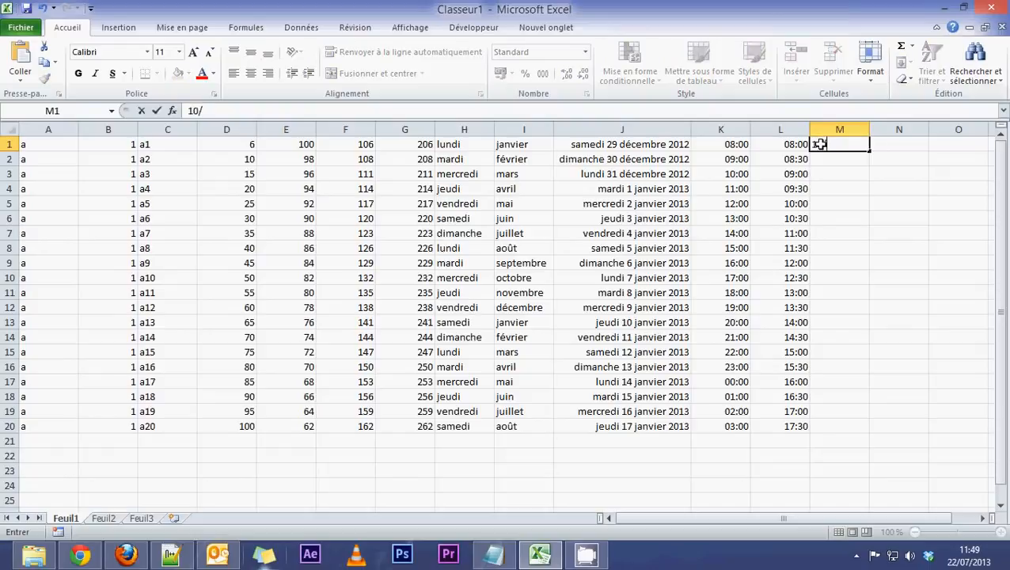
text(10/2007)
key(Return)
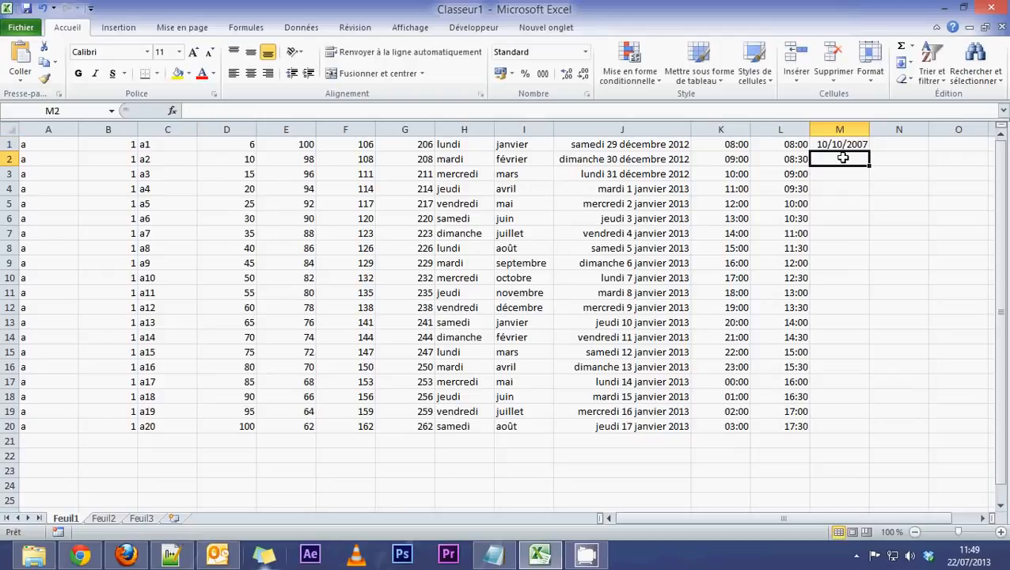
Step: Enter 17/10/2007 in cell M2 and extend the weekly date series from M1:M2 down to M20
text(10/)
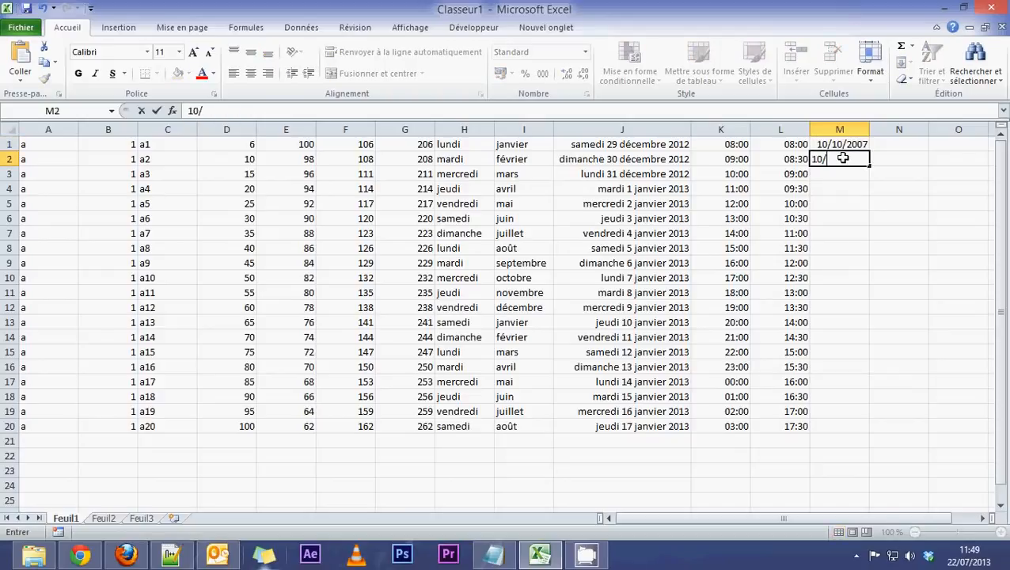
text(17)
key(BackSpace)
key(BackSpace)
key(BackSpace)
key(BackSpace)
text(7/10/20107)
key(Return)
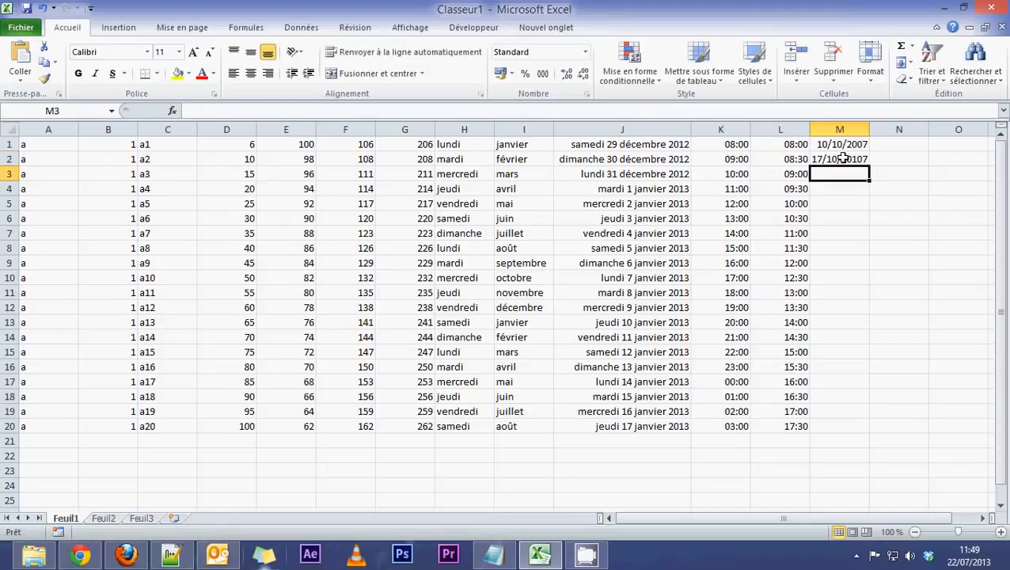
double_click(862, 159)
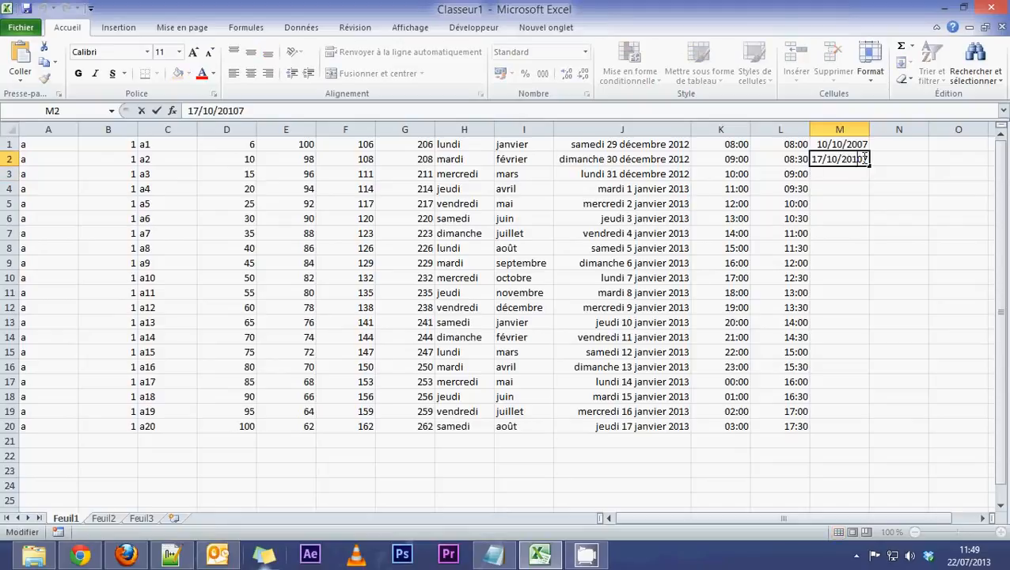
drag(861, 160, 855, 159)
key(Delete)
click(887, 188)
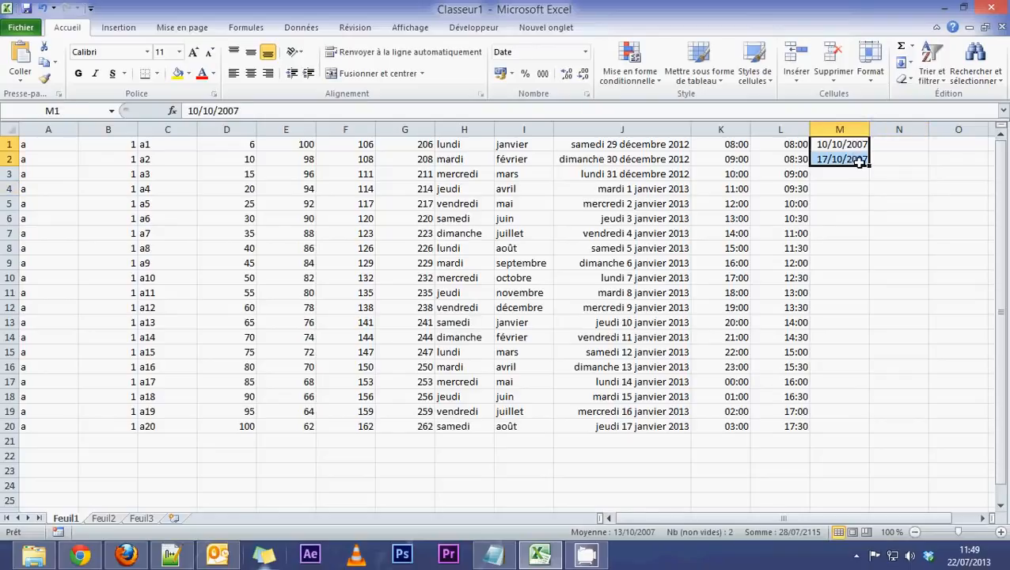
double_click(869, 166)
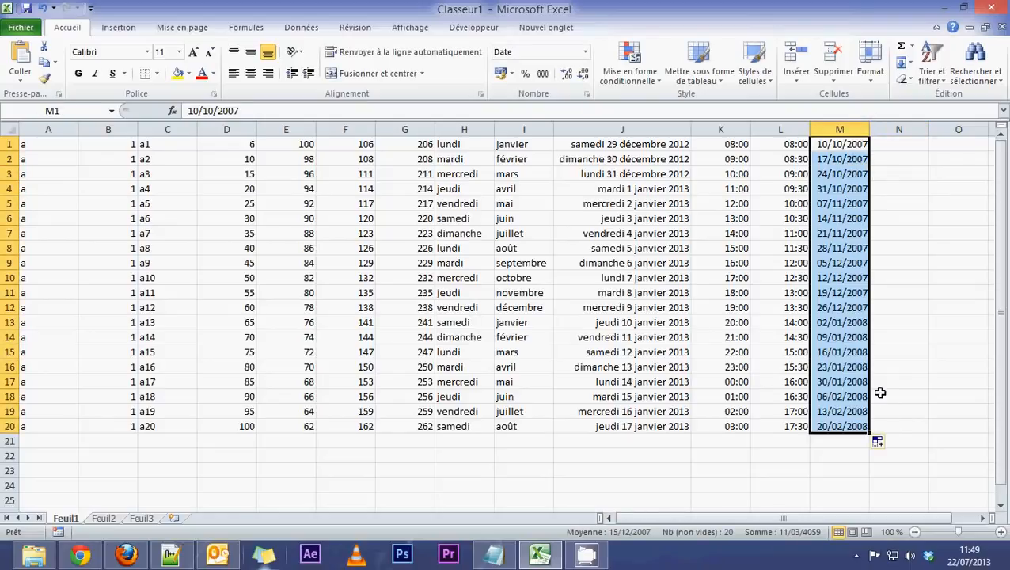
Step: Shade cell N1 light blue and N2 light red, and extend the alternating fill colours down to N20
click(891, 142)
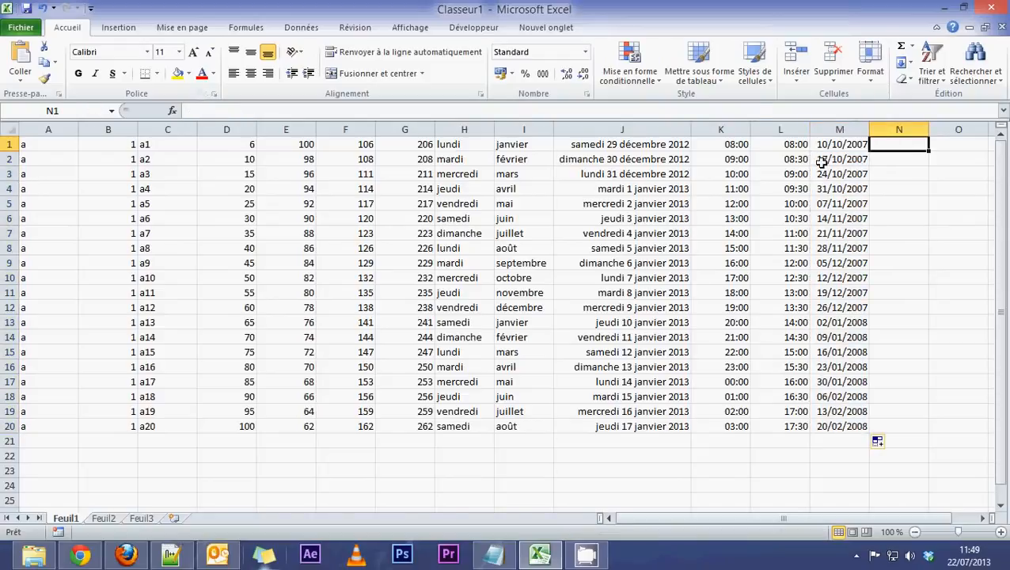
click(189, 74)
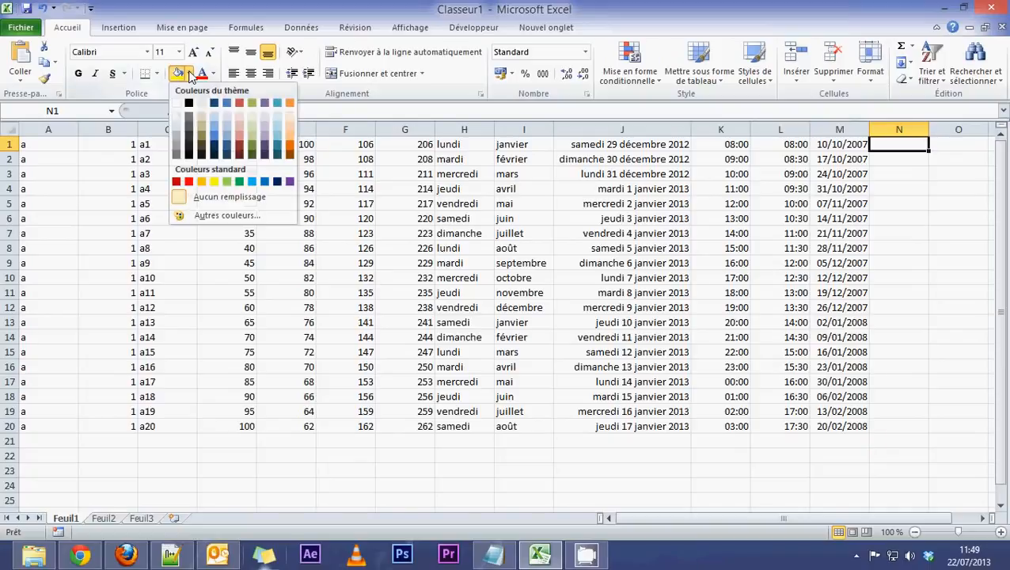
click(212, 116)
key(Return)
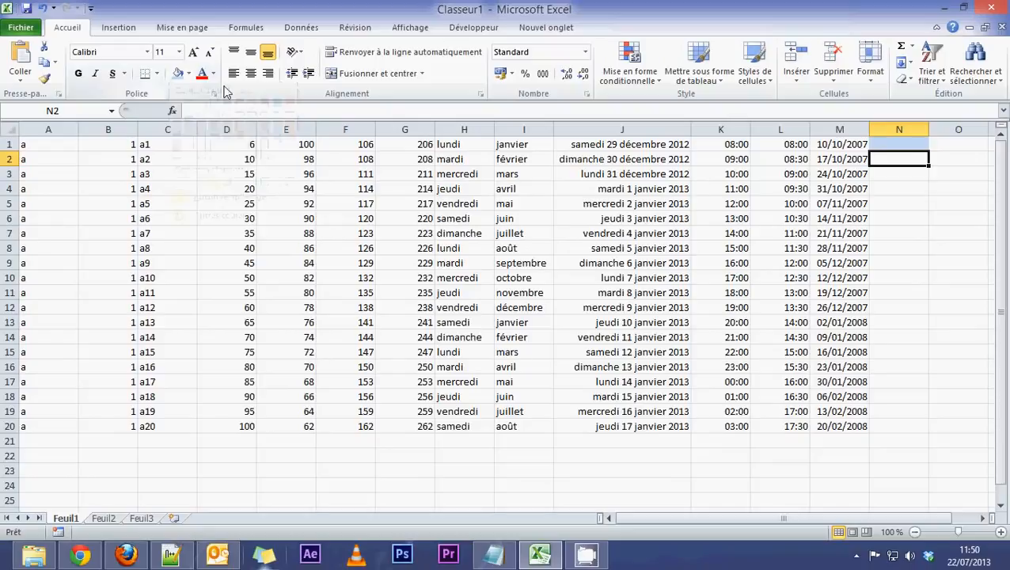
click(189, 73)
click(242, 127)
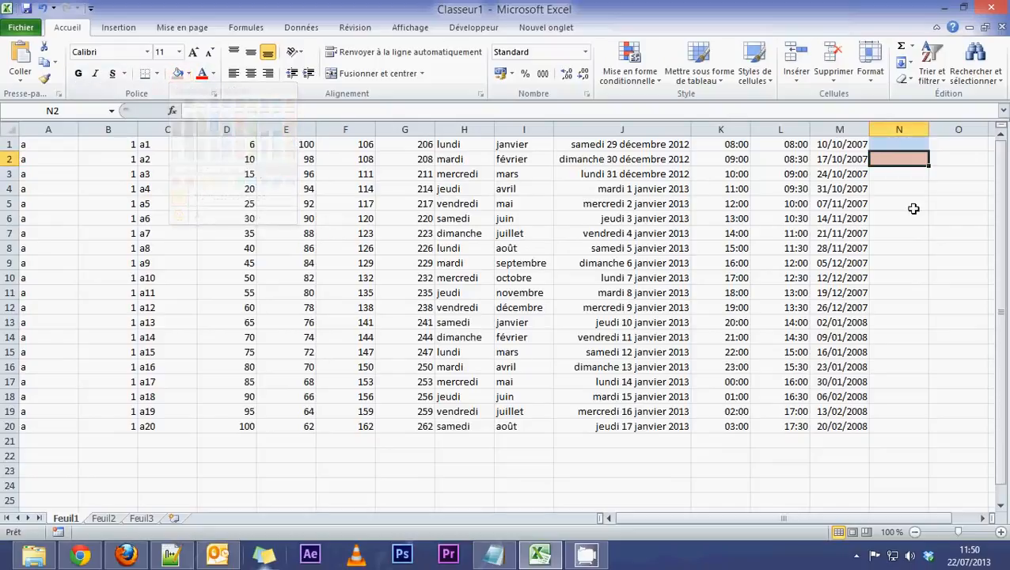
click(914, 208)
drag(883, 147, 930, 433)
Step: Examine how the two fill colours alternate from cell N1 down to N20
click(909, 157)
click(916, 142)
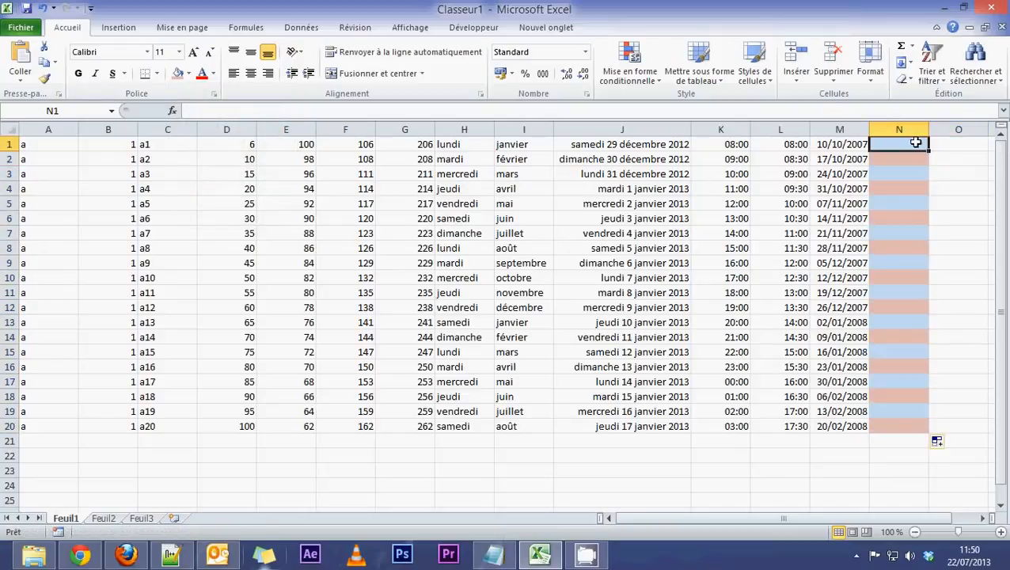
click(909, 158)
click(919, 173)
click(911, 188)
click(909, 204)
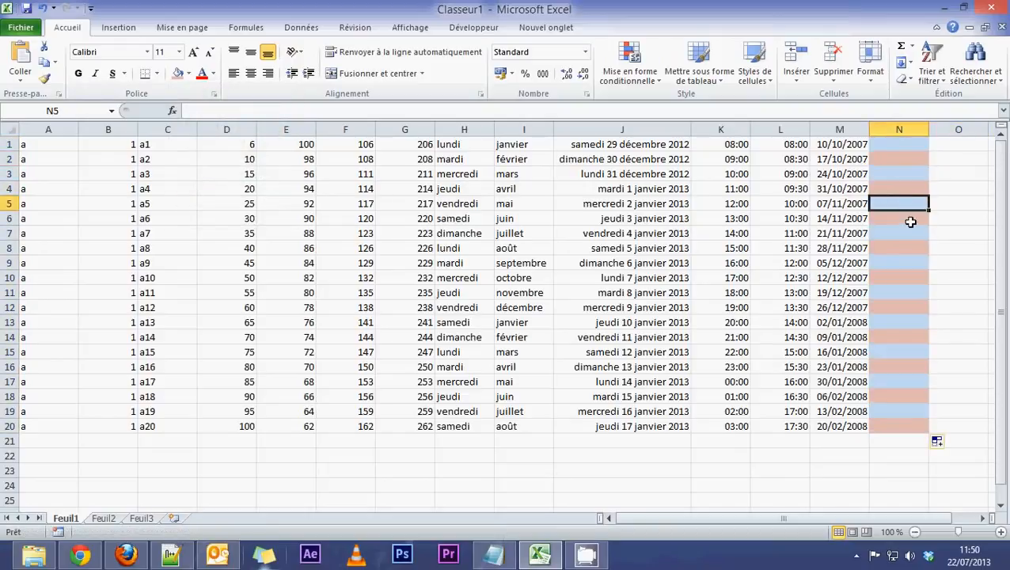
drag(902, 144, 899, 441)
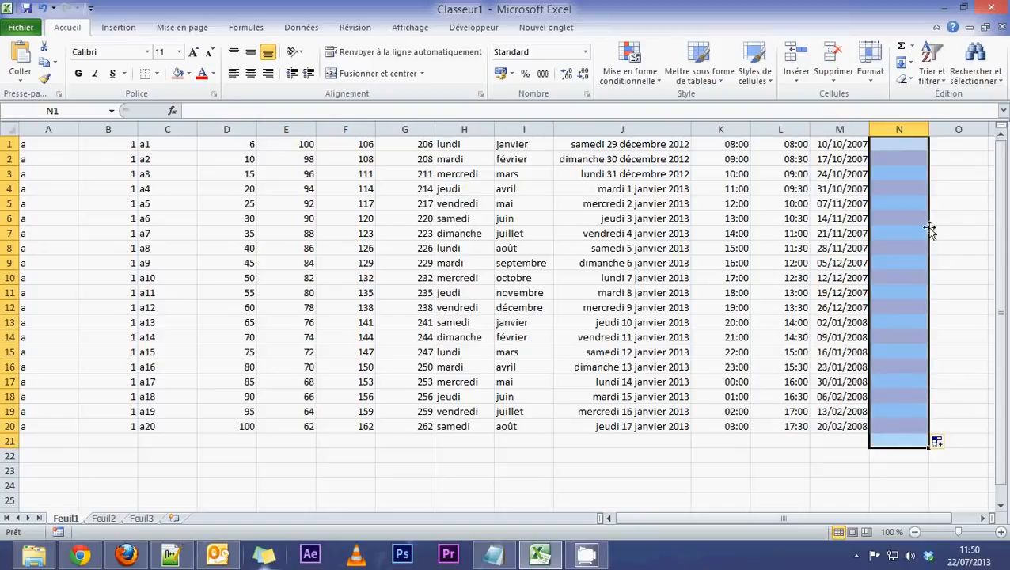
drag(902, 146, 903, 427)
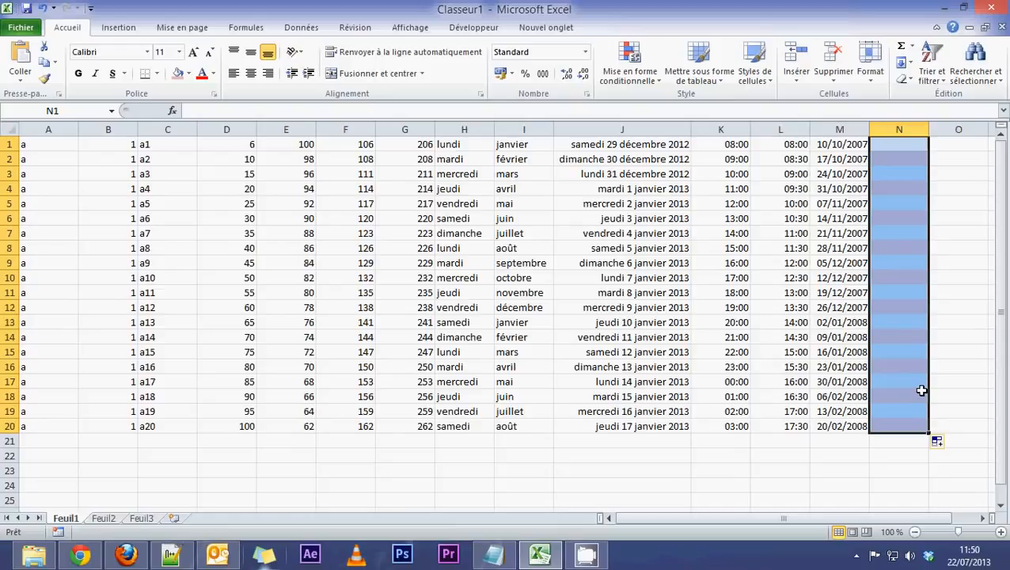
click(952, 290)
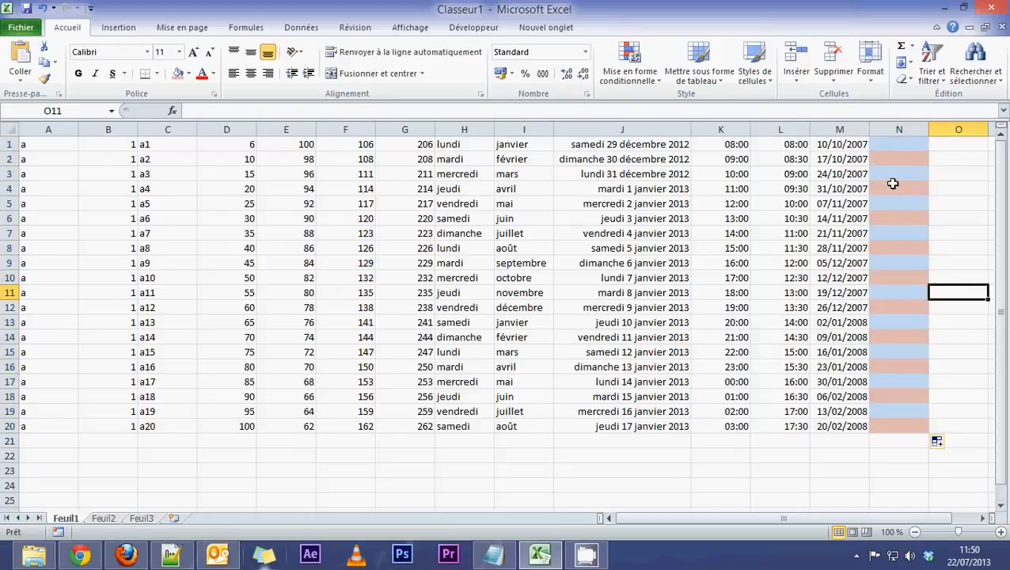
Step: Enter 1 in cell N1 and 2 in N2, and extend the number series down to N20
click(893, 146)
text(1)
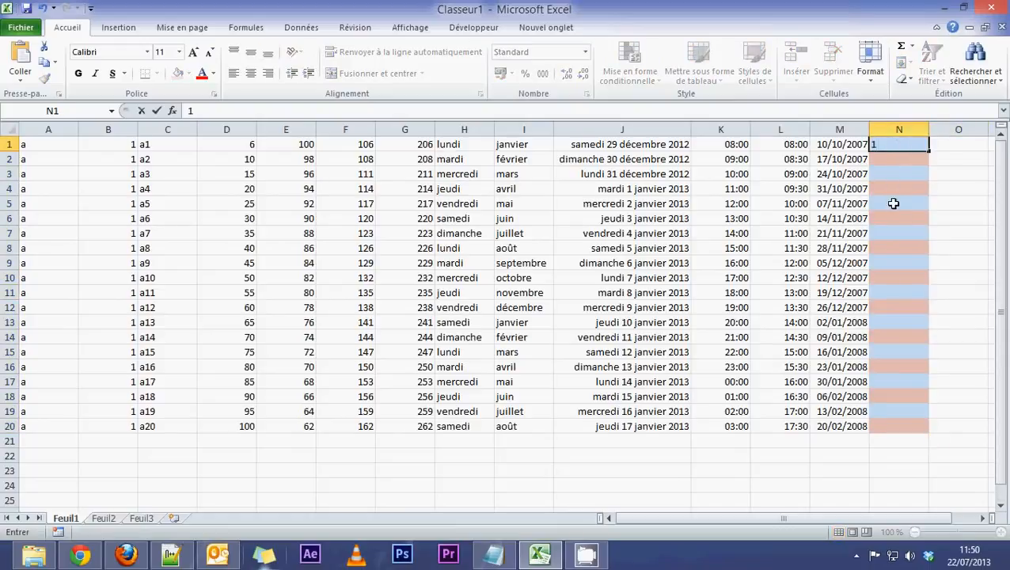
click(893, 203)
click(901, 154)
text(2)
key(Return)
click(908, 146)
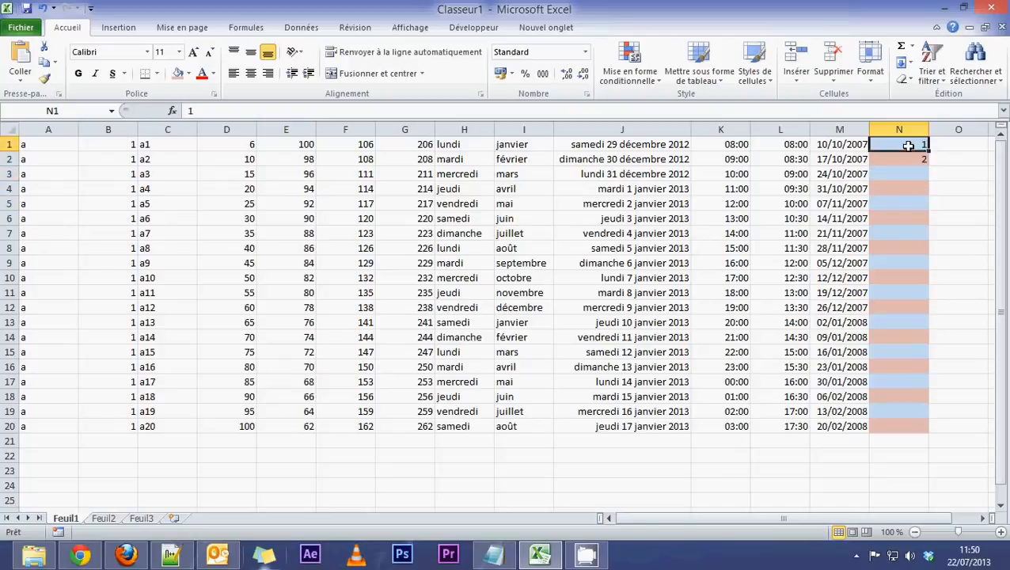
drag(908, 146, 927, 436)
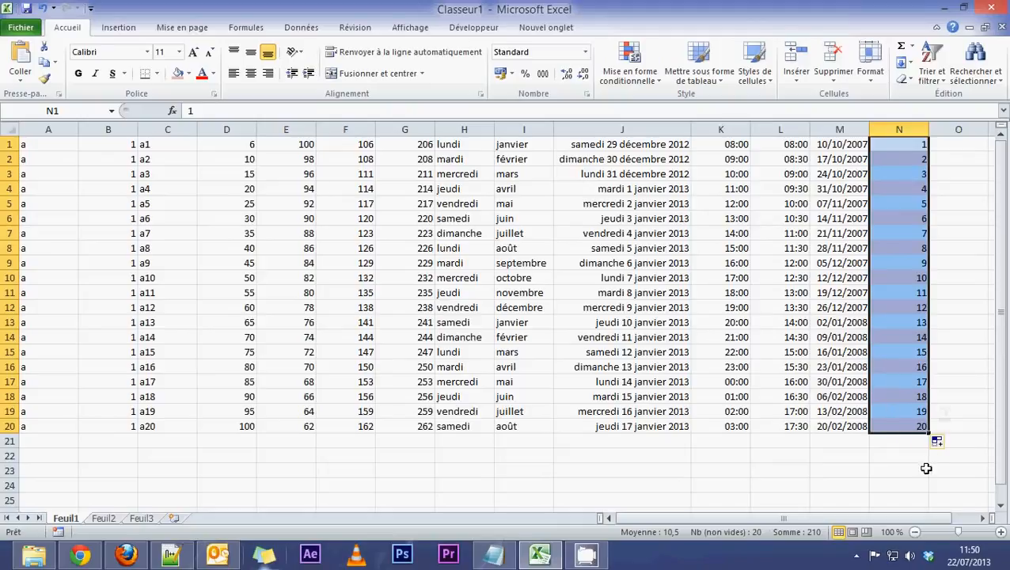
Step: Switch the column N autofill option to formatting only and then to values without formatting
click(941, 445)
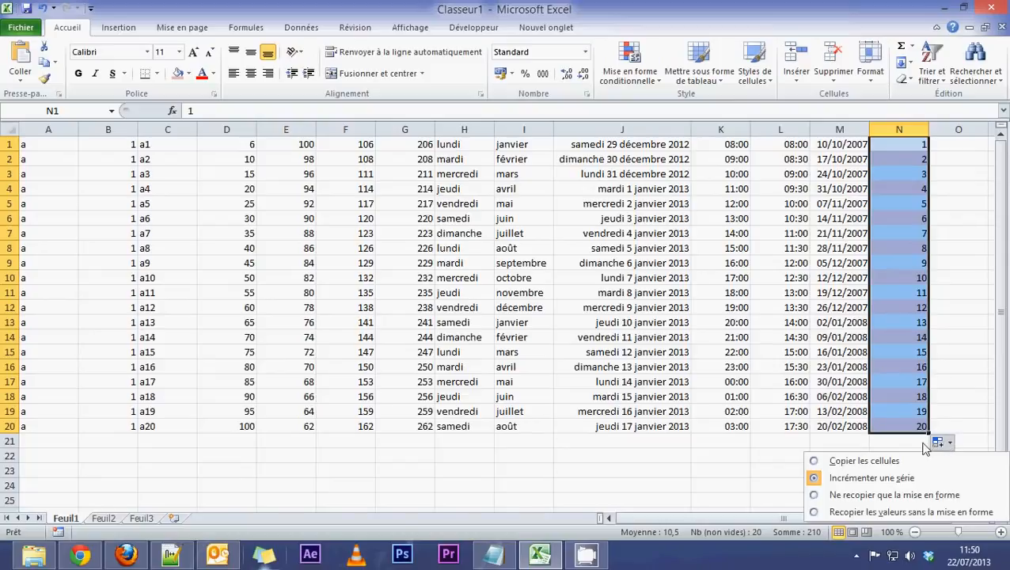
click(839, 495)
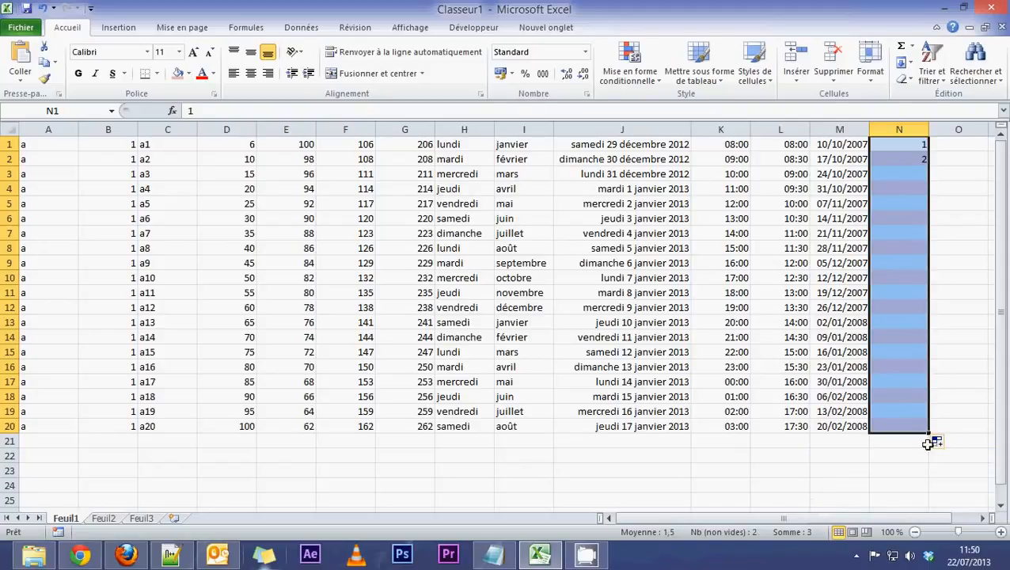
click(942, 445)
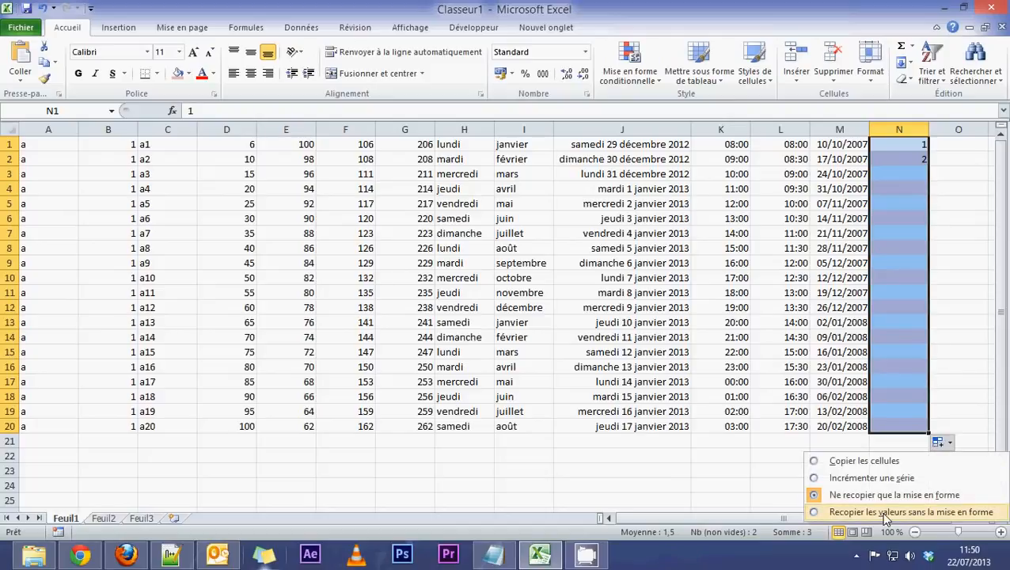
click(884, 514)
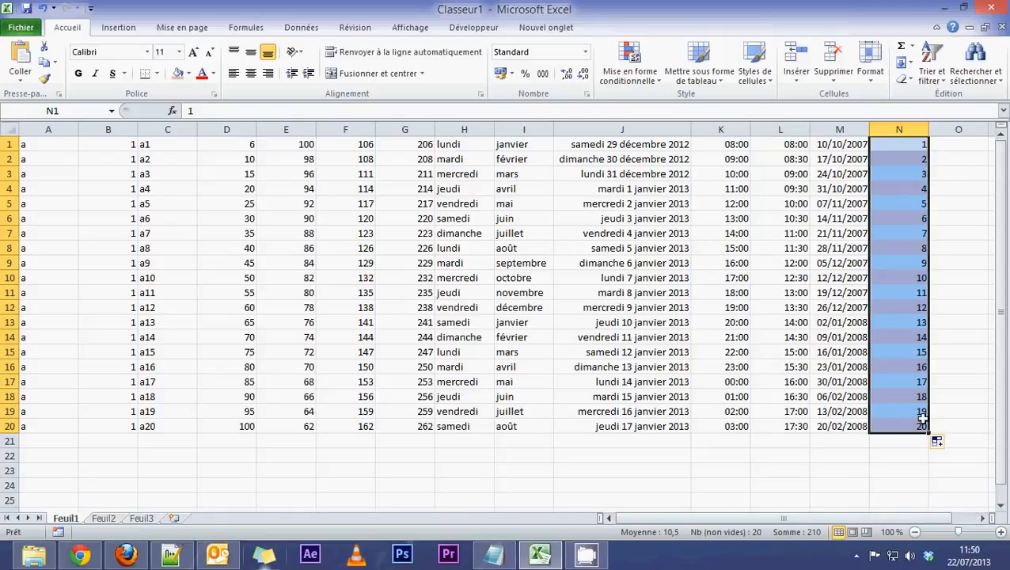
Step: Switch the column N autofill option to formatting only again and back to incrementing a series
click(938, 442)
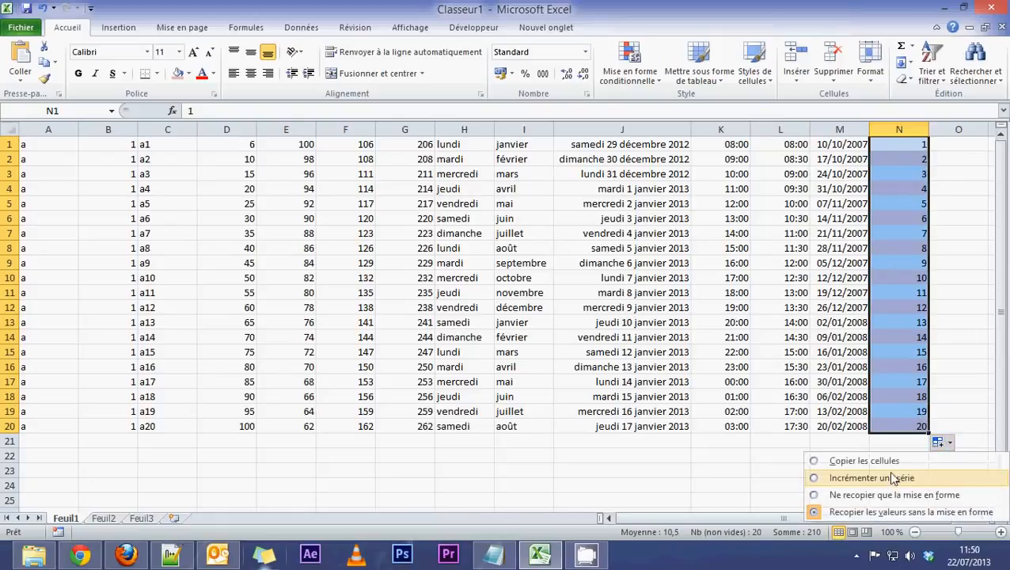
click(881, 497)
click(940, 457)
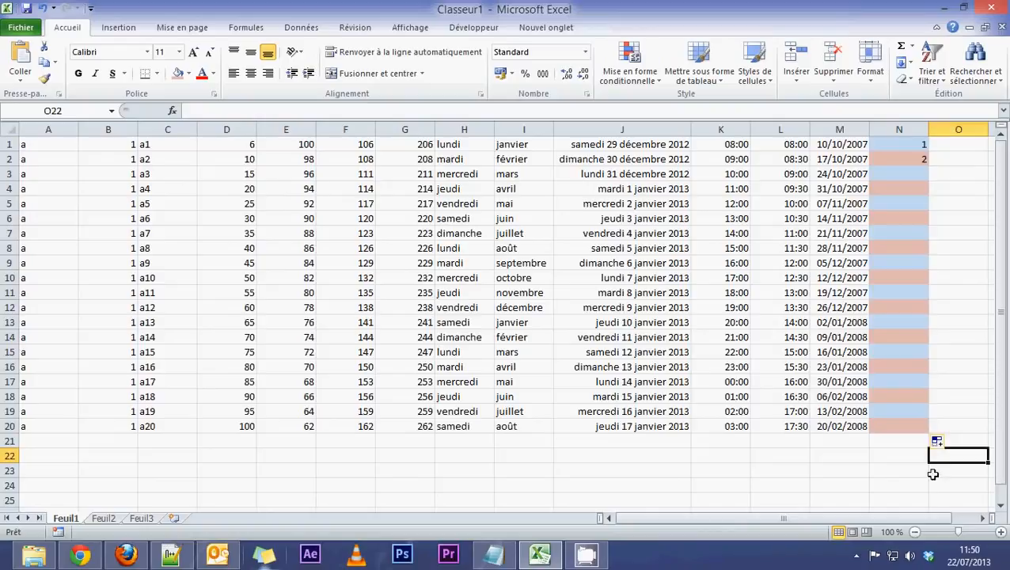
click(938, 444)
click(922, 480)
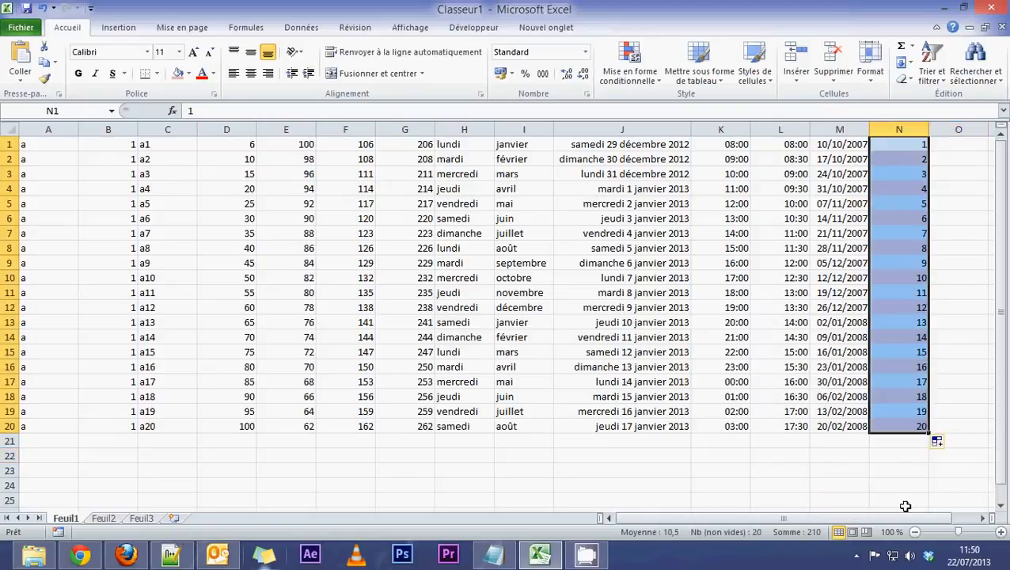
Step: Set the autofill option for N1:N20 to copy formatting only and select cell O1
click(938, 442)
click(911, 496)
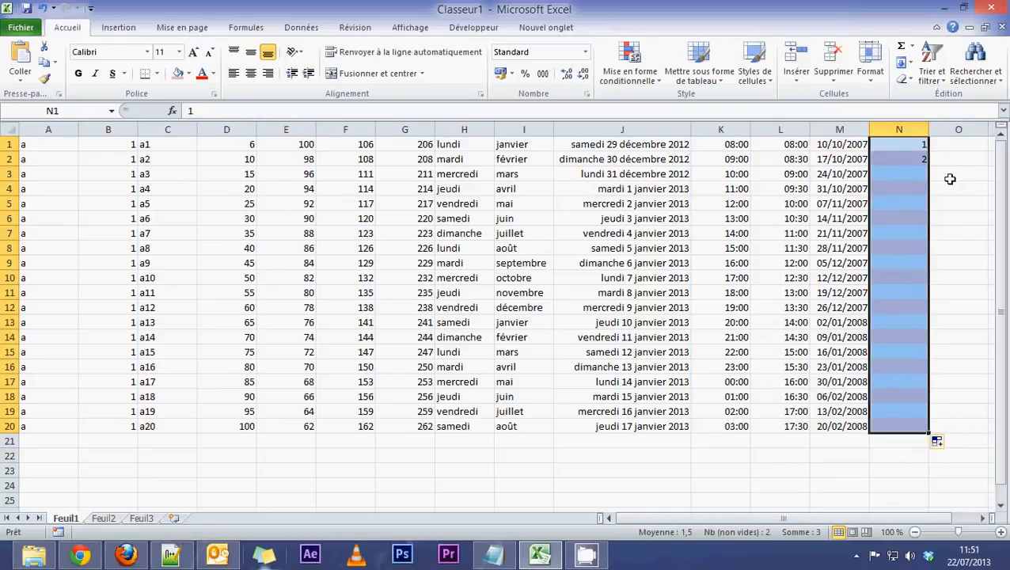
click(948, 145)
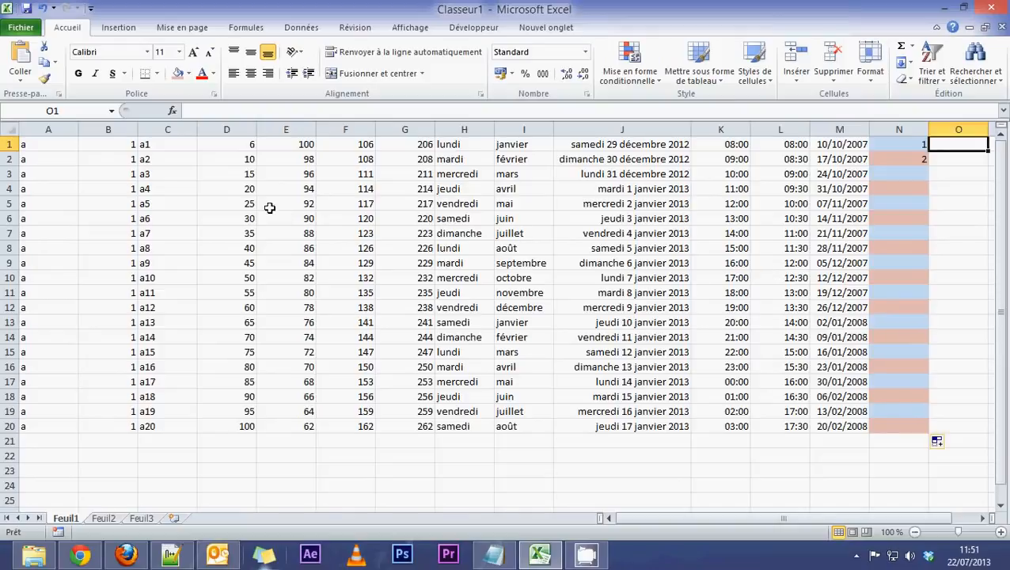
Step: Review the filled data in columns A to N and return to cell A1
drag(49, 144, 879, 426)
click(780, 462)
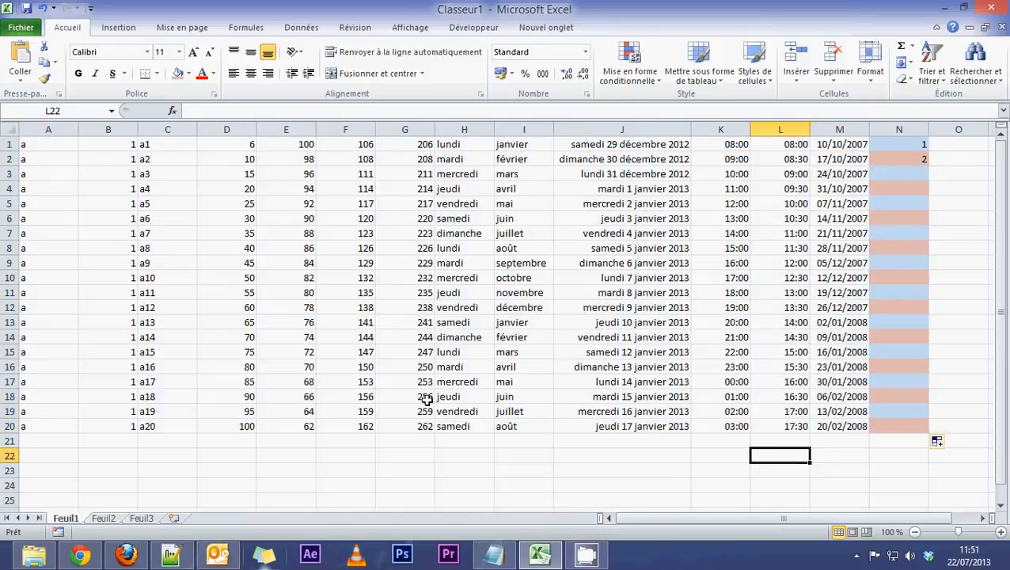
click(45, 148)
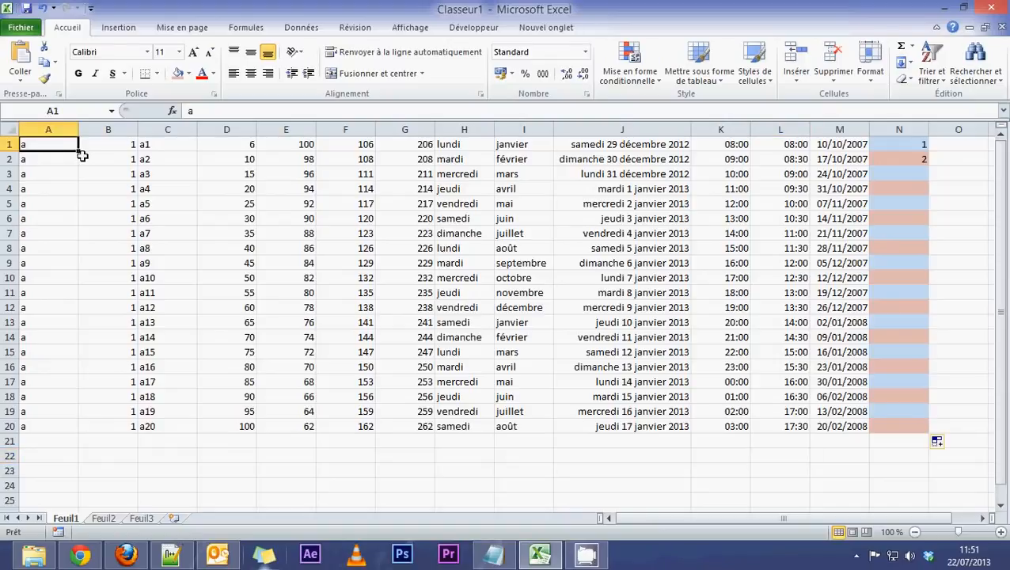